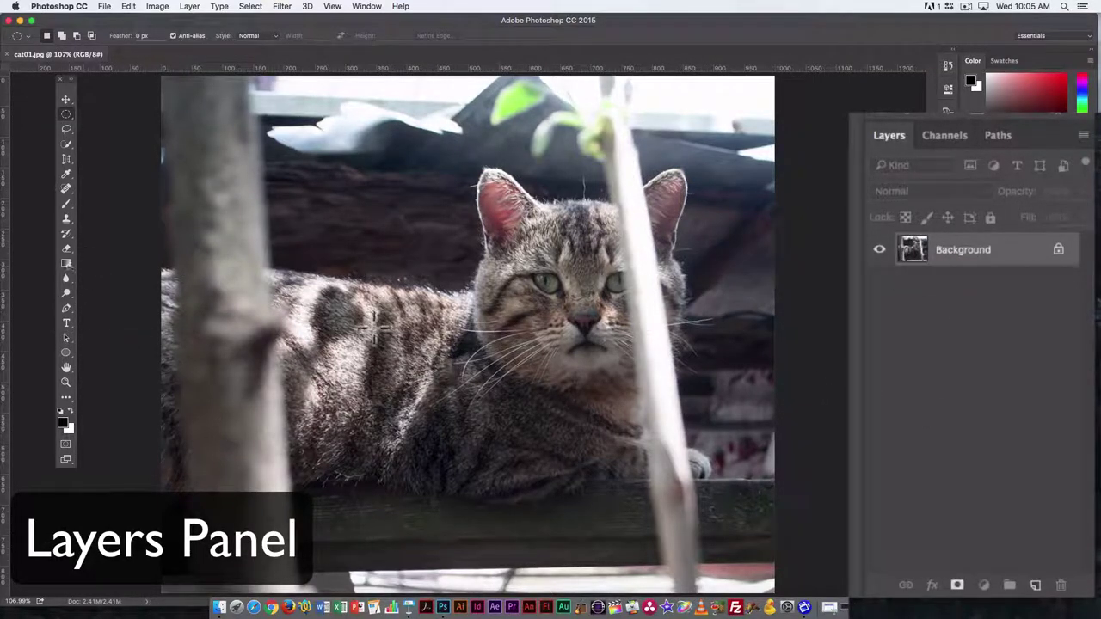
Step: Try moving the locked Background photo and dismiss the locked-layer warning
{"action": "left_click", "coordinate": [65, 99]}
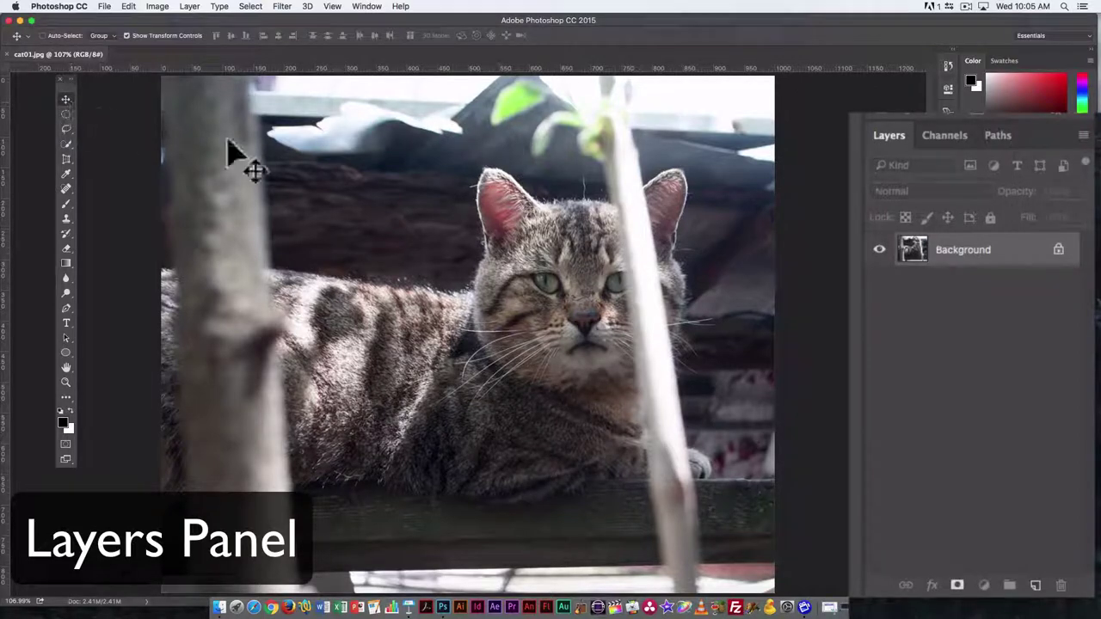
{"action": "left_click", "coordinate": [370, 224]}
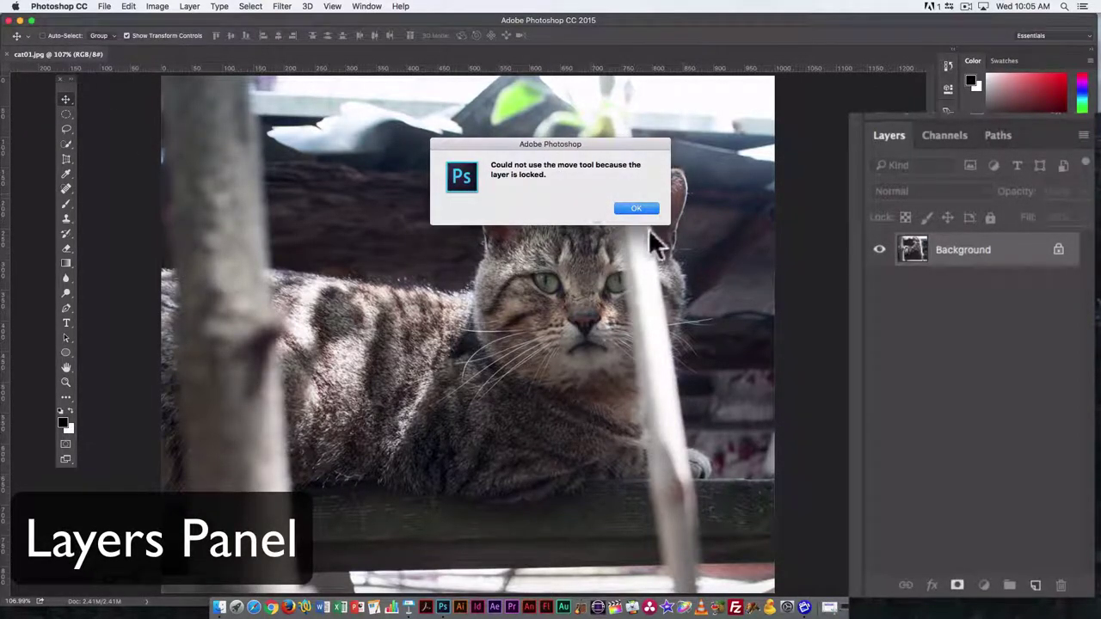
{"action": "left_click", "coordinate": [634, 209]}
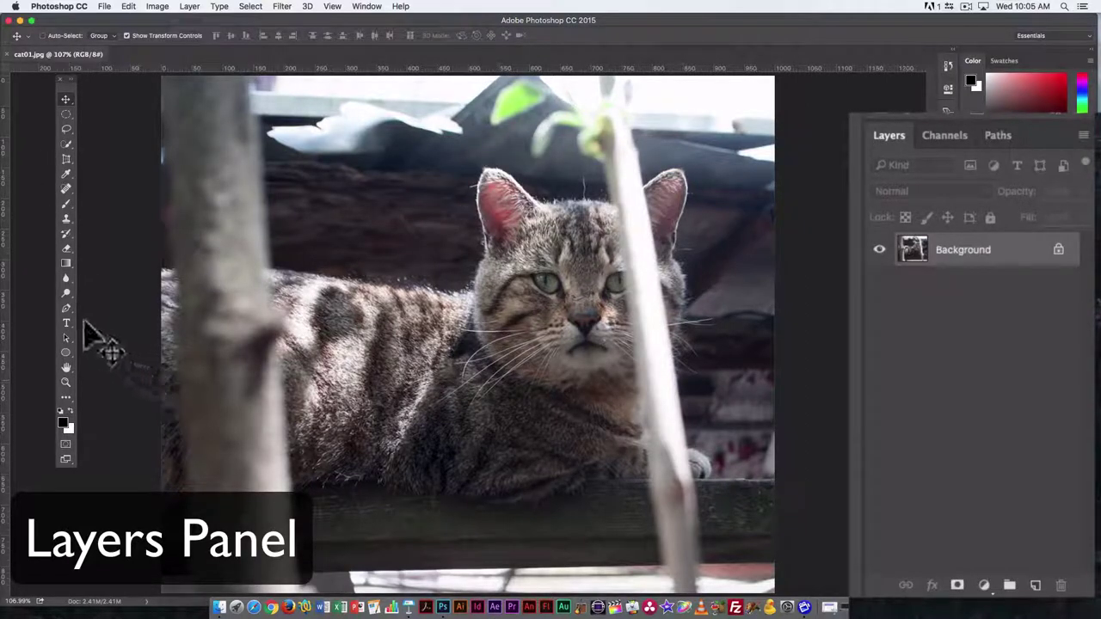
Step: Erase test strokes across the cat's face, with black as background, undoing each
{"action": "left_click", "coordinate": [65, 249]}
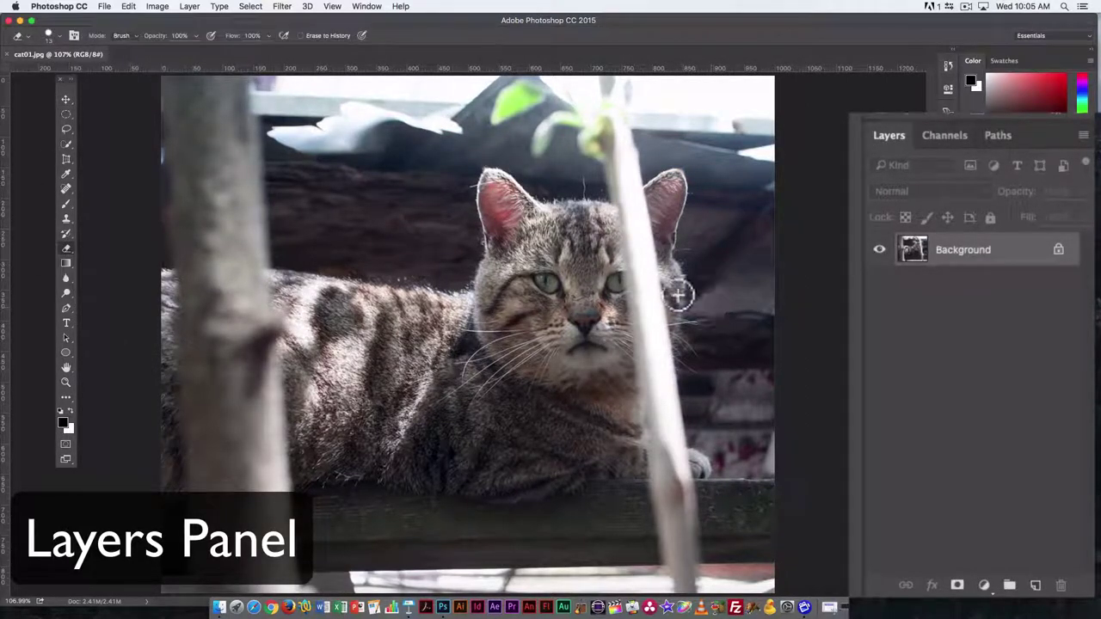
{"action": "mouse_move", "coordinate": [617, 277]}
{"action": "left_mouse_down"}
{"action": "mouse_move", "coordinate": [563, 283]}
{"action": "mouse_move", "coordinate": [526, 325]}
{"action": "left_mouse_up"}
{"action": "left_click_drag", "start_coordinate": [598, 348], "coordinate": [612, 372]}
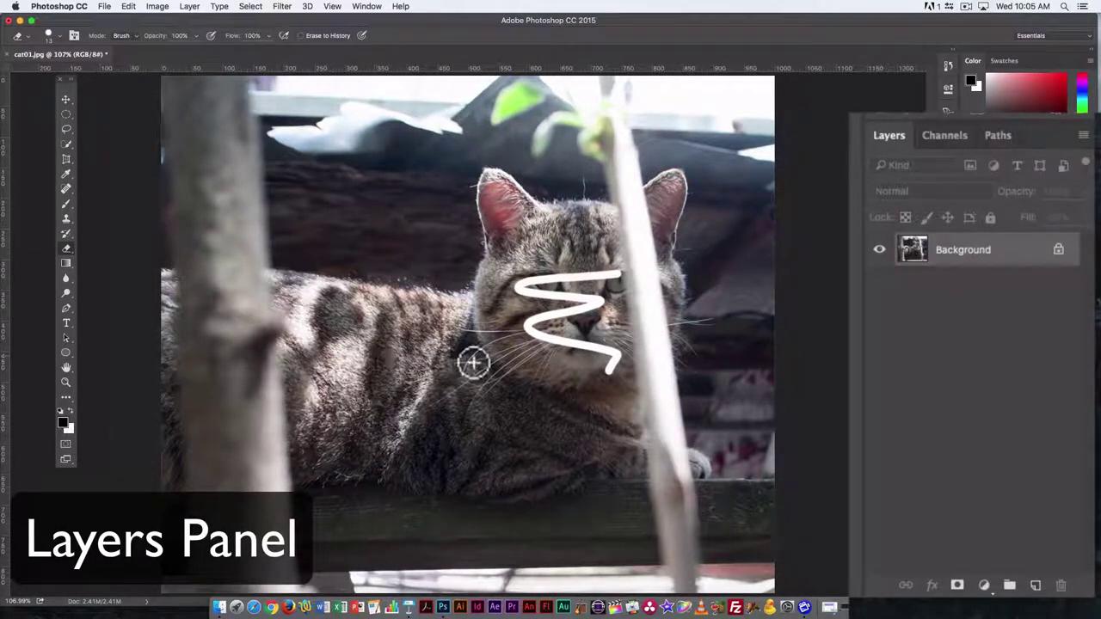
{"action": "key", "text": "super+z"}
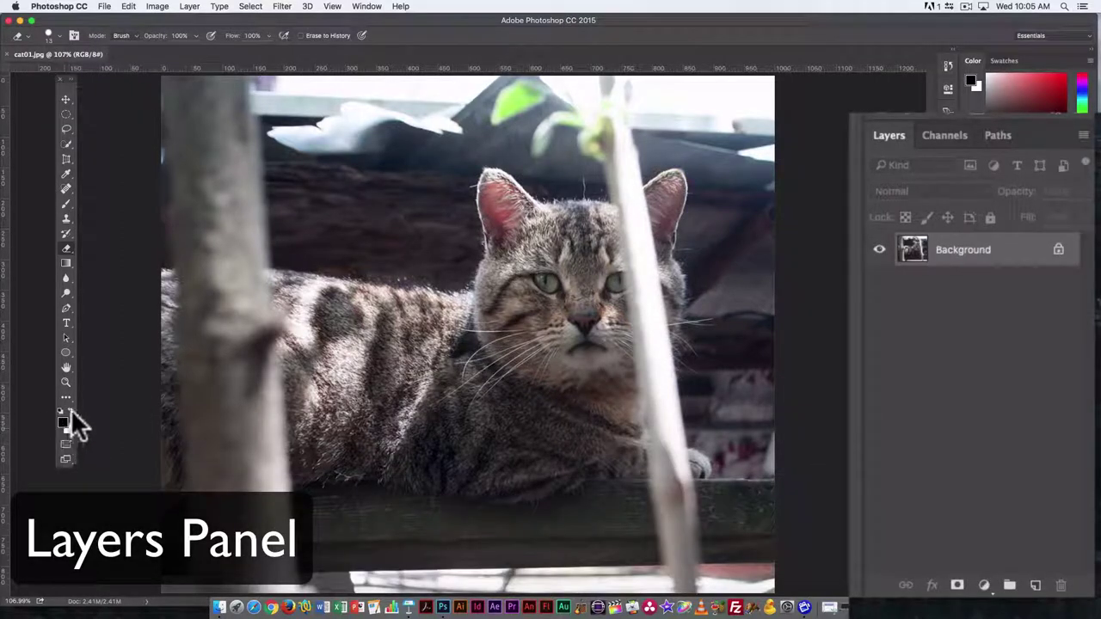
{"action": "left_click", "coordinate": [71, 411]}
{"action": "mouse_move", "coordinate": [568, 245]}
{"action": "left_mouse_down"}
{"action": "mouse_move", "coordinate": [555, 254]}
{"action": "mouse_move", "coordinate": [588, 277]}
{"action": "mouse_move", "coordinate": [637, 361]}
{"action": "left_mouse_up"}
{"action": "key", "text": "super+z"}
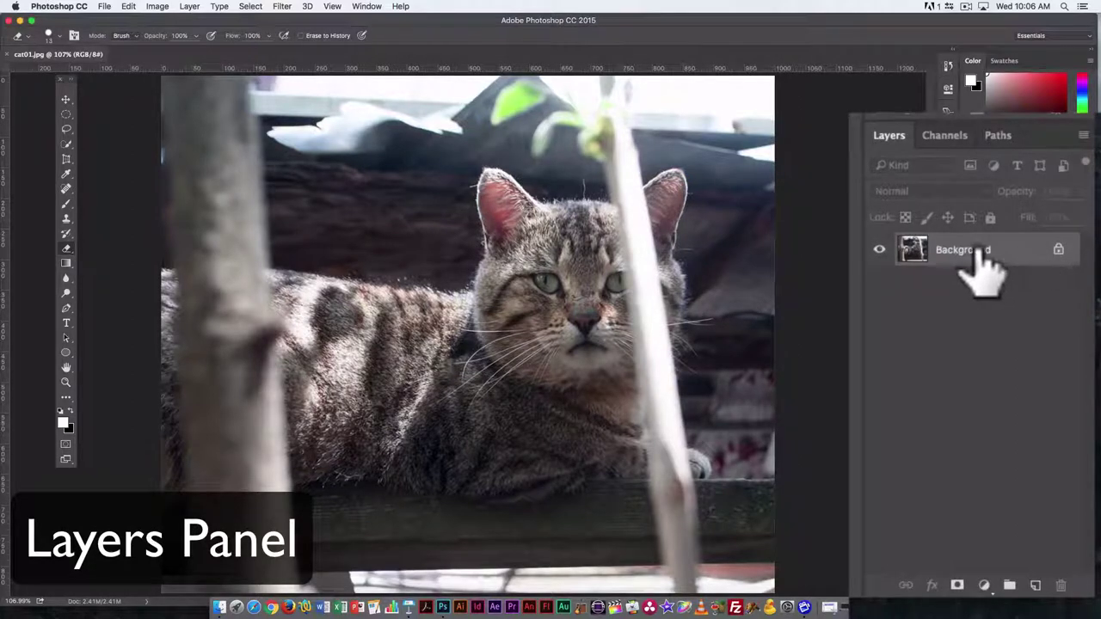
Step: Convert the Background into a layer named 'Cat' with a Violet colour tag
{"action": "double_click", "coordinate": [986, 251]}
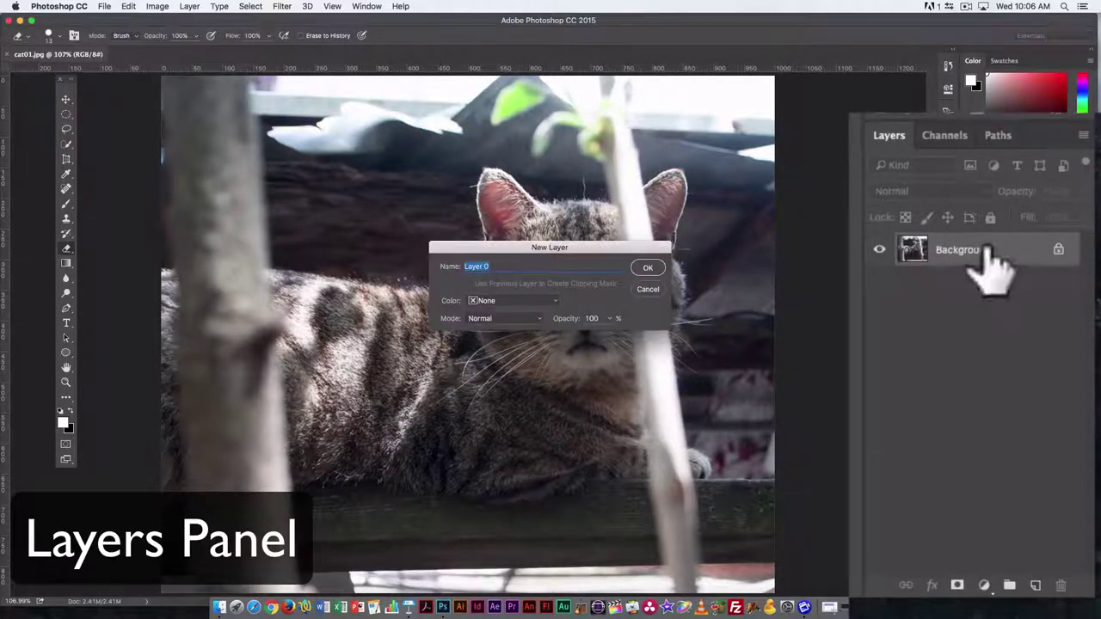
{"action": "type", "text": "Cata"}
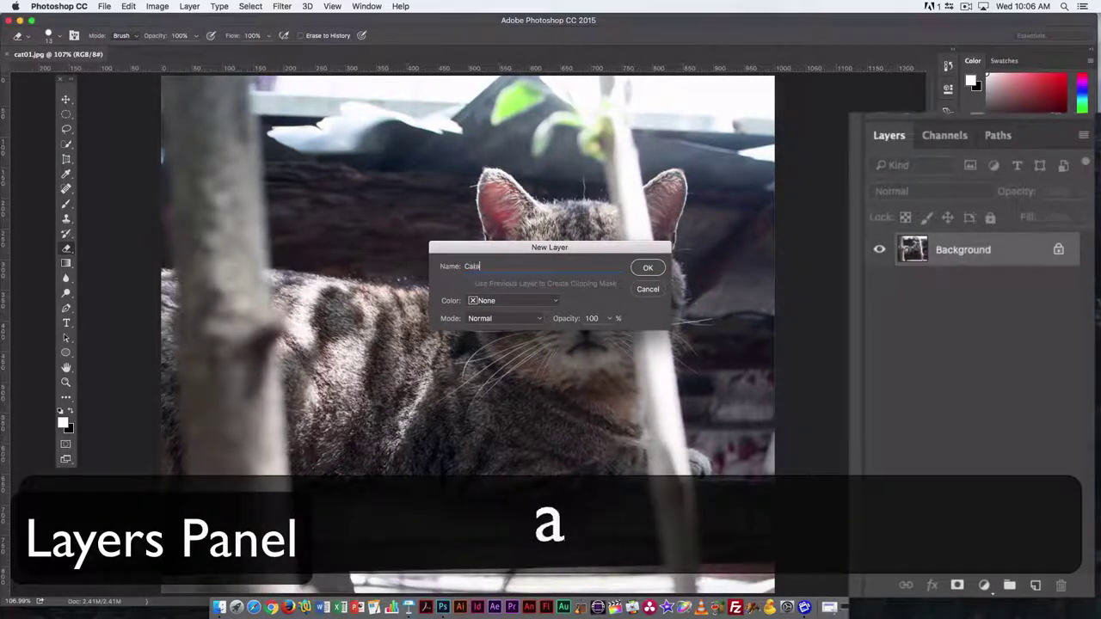
{"action": "key", "text": "BackSpace"}
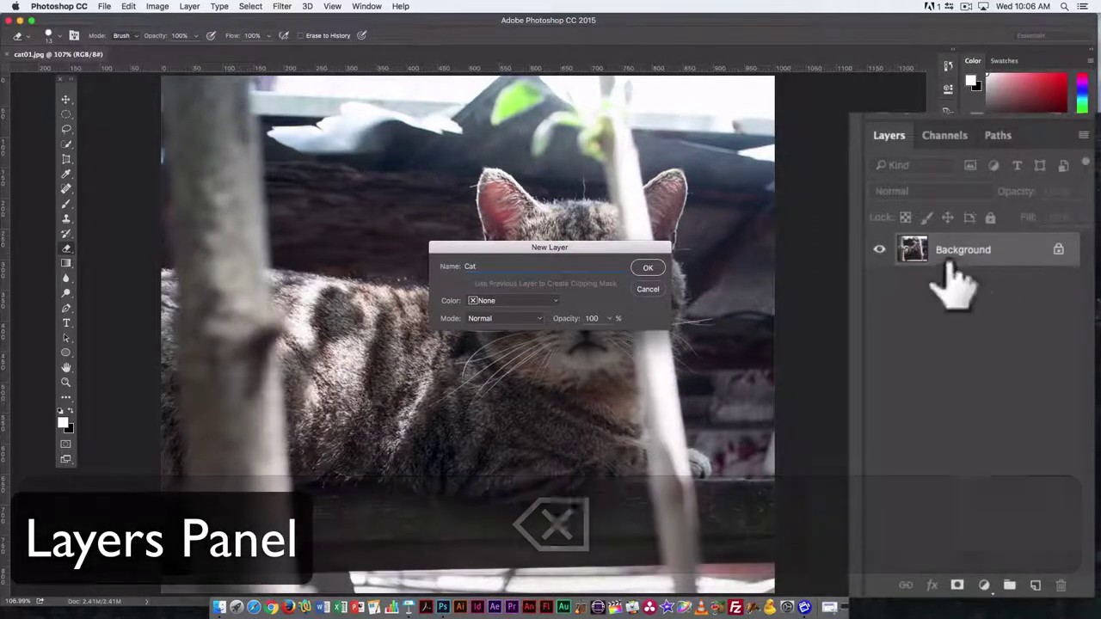
{"action": "left_click", "coordinate": [554, 301]}
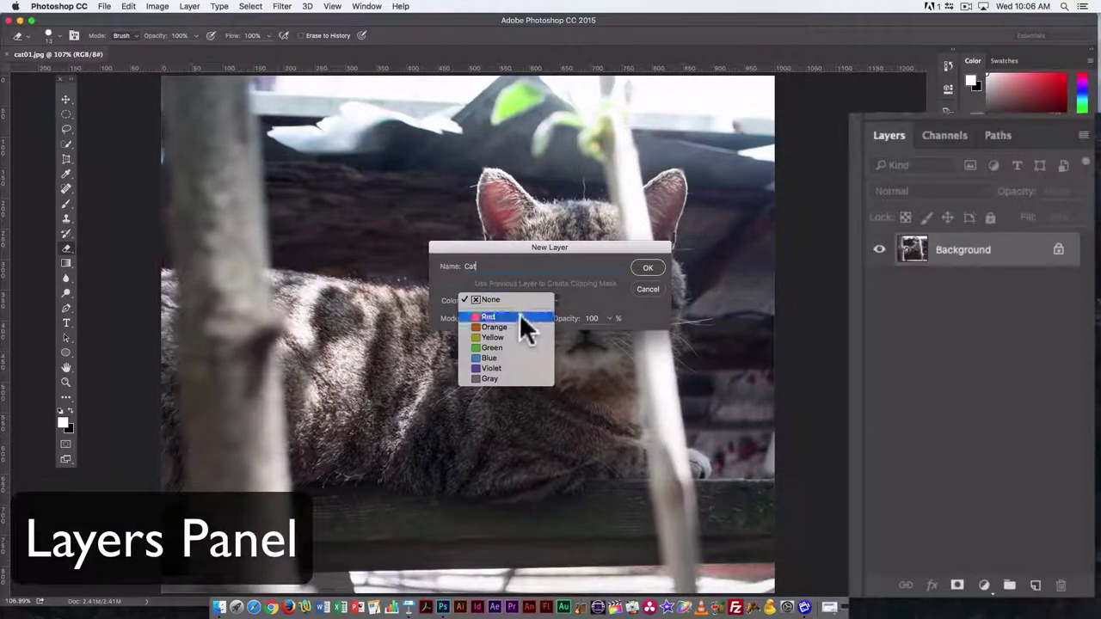
{"action": "left_click", "coordinate": [490, 368]}
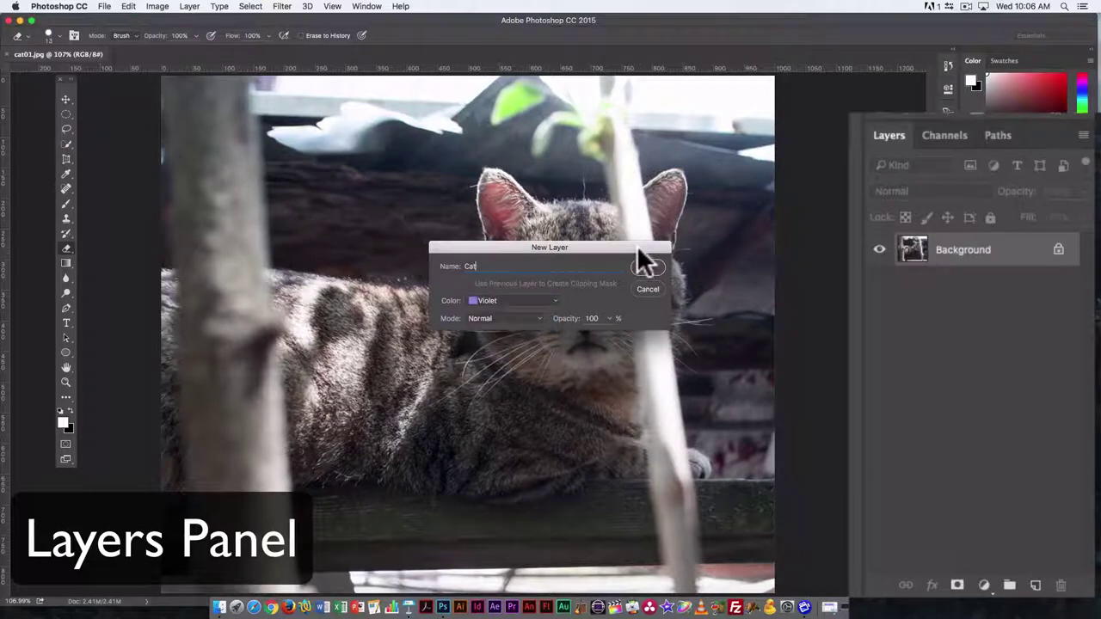
{"action": "left_click", "coordinate": [652, 268]}
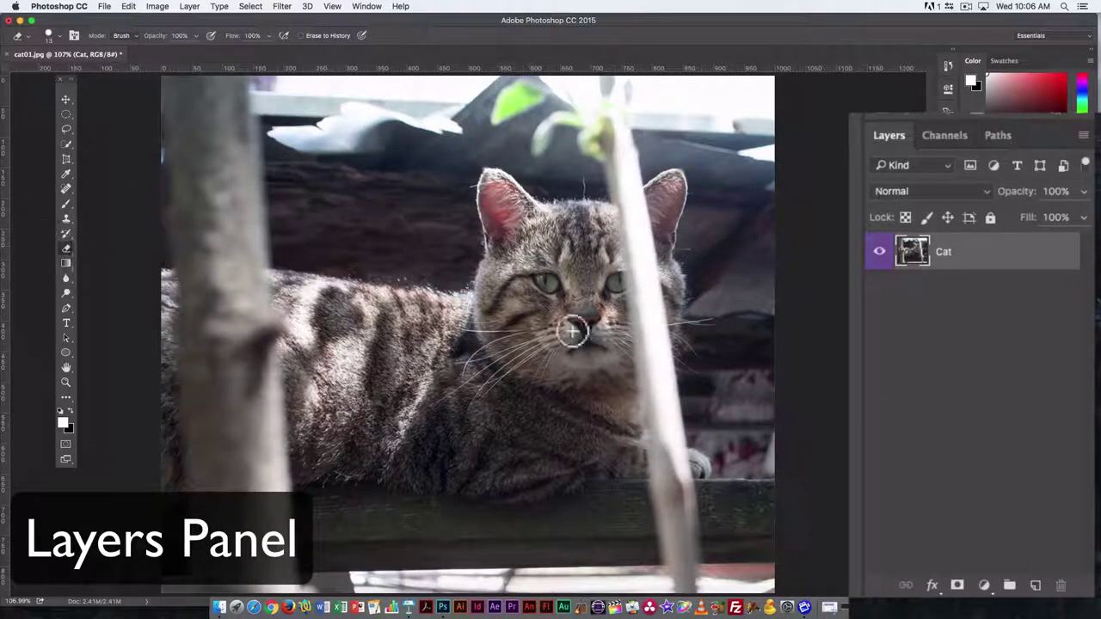
{"action": "mouse_move", "coordinate": [551, 225]}
{"action": "left_mouse_down"}
{"action": "mouse_move", "coordinate": [514, 262]}
{"action": "mouse_move", "coordinate": [519, 319]}
{"action": "mouse_move", "coordinate": [604, 375]}
{"action": "mouse_move", "coordinate": [606, 241]}
{"action": "left_mouse_up"}
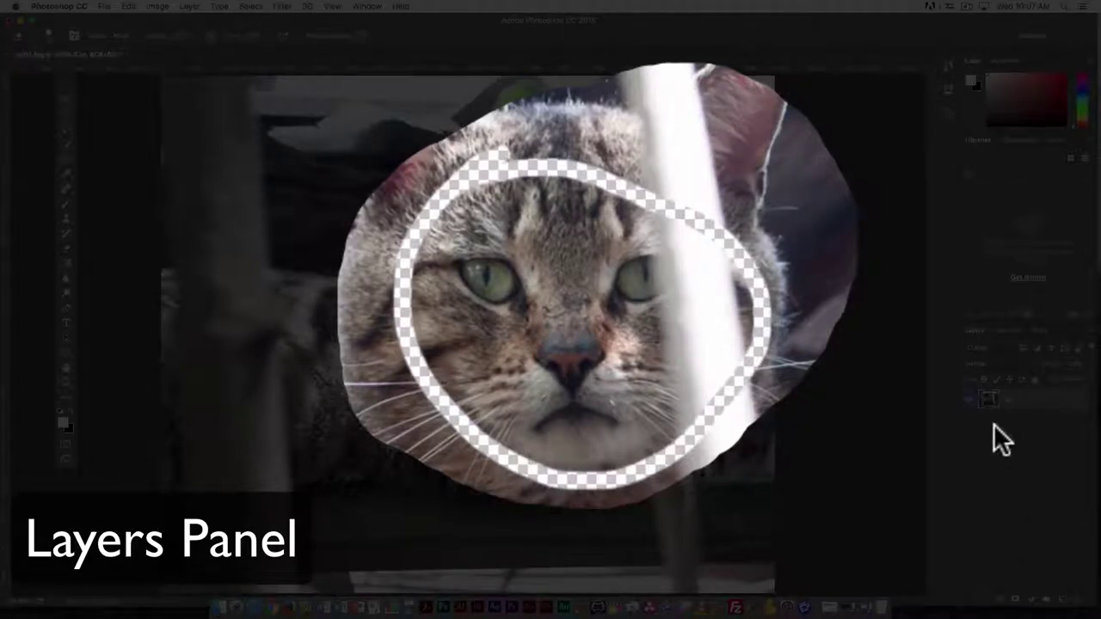
{"action": "key", "text": "super+z"}
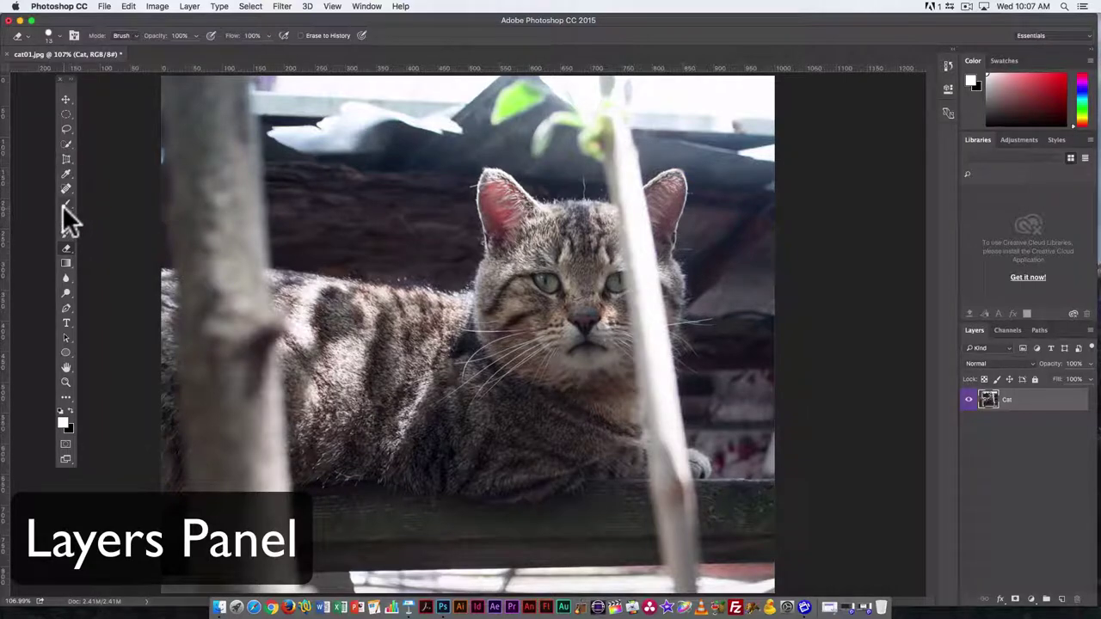
Step: Paint a white test curve under the cat's nose with the Brush, then undo it
{"action": "left_click", "coordinate": [66, 204]}
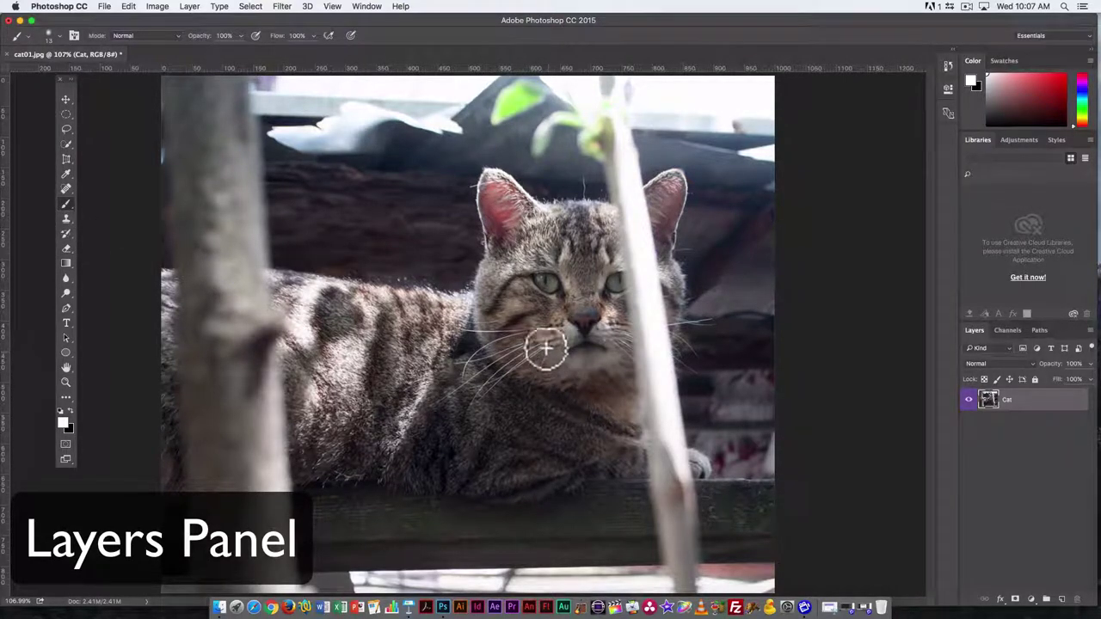
{"action": "mouse_move", "coordinate": [537, 326]}
{"action": "left_mouse_down"}
{"action": "mouse_move", "coordinate": [582, 356]}
{"action": "mouse_move", "coordinate": [641, 320]}
{"action": "left_mouse_up"}
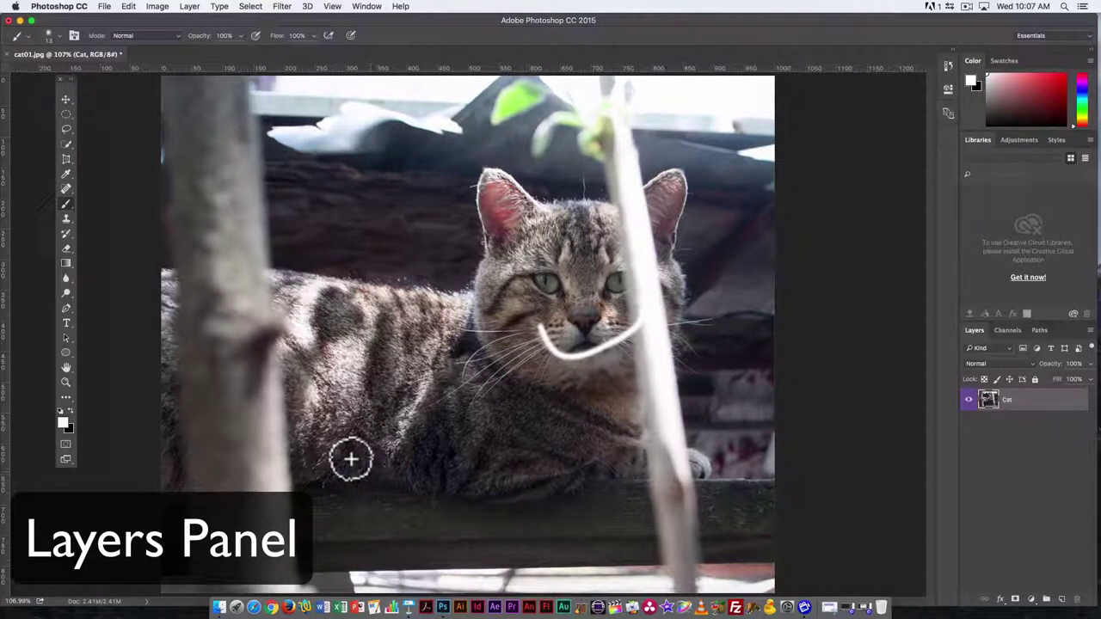
{"action": "key", "text": "super+z"}
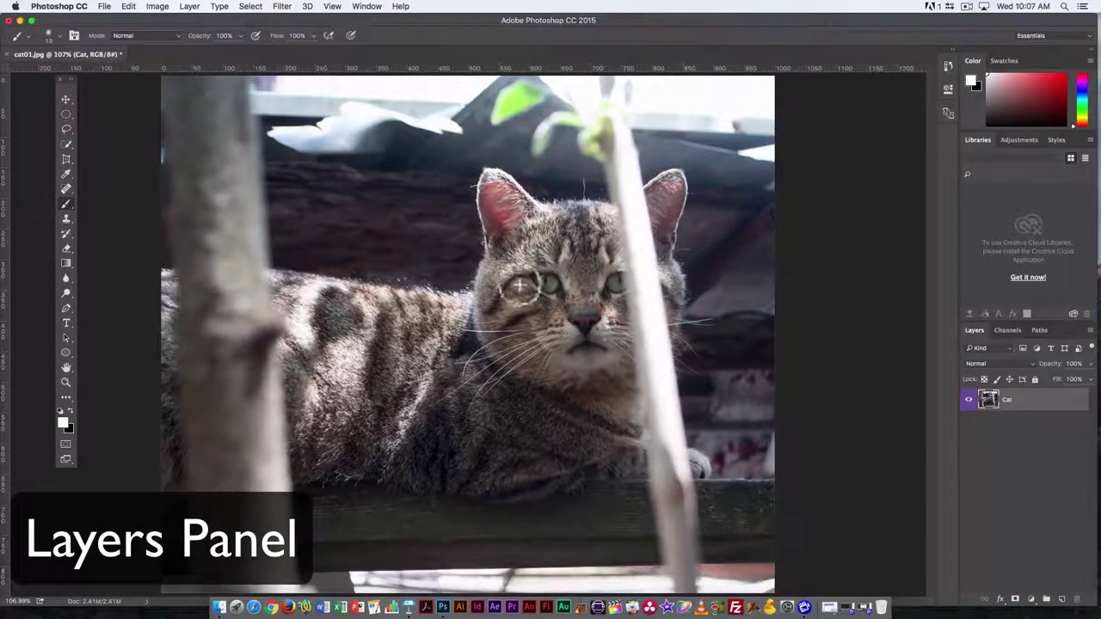
Step: Set the foreground painting colour to a dark red in the Color Picker
{"action": "left_click", "coordinate": [61, 421]}
{"action": "left_click", "coordinate": [535, 224]}
{"action": "left_click", "coordinate": [539, 267]}
{"action": "left_click", "coordinate": [523, 253]}
{"action": "left_click", "coordinate": [662, 196]}
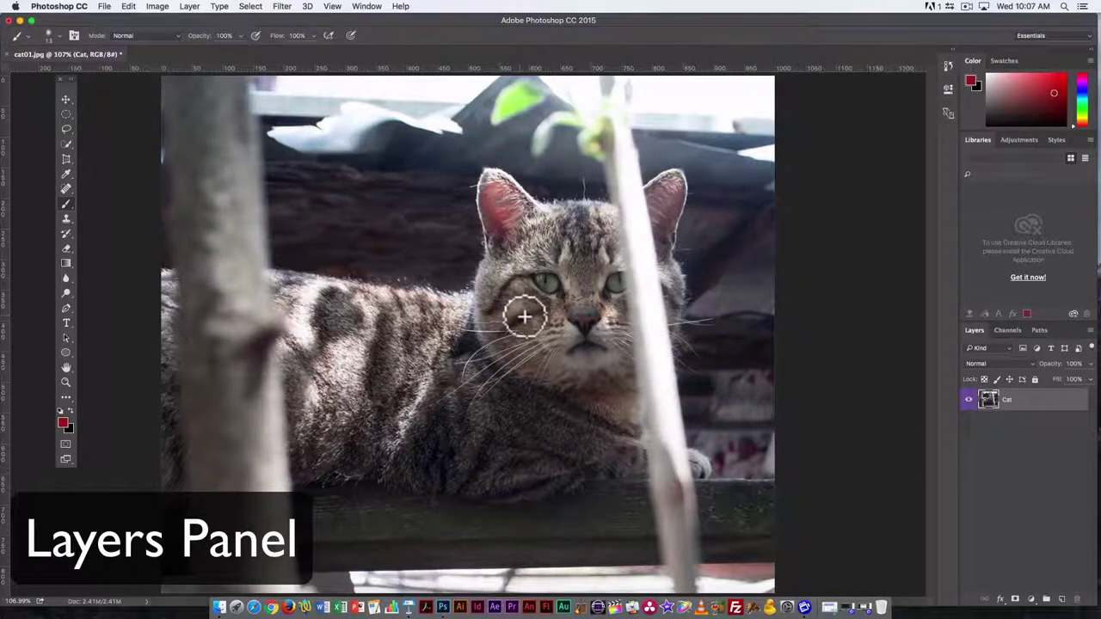
Step: Paint a red smile and eye circles, then step back to remove all strokes
{"action": "mouse_move", "coordinate": [526, 320]}
{"action": "left_mouse_down"}
{"action": "mouse_move", "coordinate": [544, 344]}
{"action": "mouse_move", "coordinate": [595, 355]}
{"action": "mouse_move", "coordinate": [636, 299]}
{"action": "left_mouse_up"}
{"action": "mouse_move", "coordinate": [547, 256]}
{"action": "left_mouse_down"}
{"action": "mouse_move", "coordinate": [547, 312]}
{"action": "mouse_move", "coordinate": [574, 294]}
{"action": "mouse_move", "coordinate": [653, 282]}
{"action": "mouse_move", "coordinate": [579, 246]}
{"action": "mouse_move", "coordinate": [564, 297]}
{"action": "mouse_move", "coordinate": [585, 314]}
{"action": "left_mouse_up"}
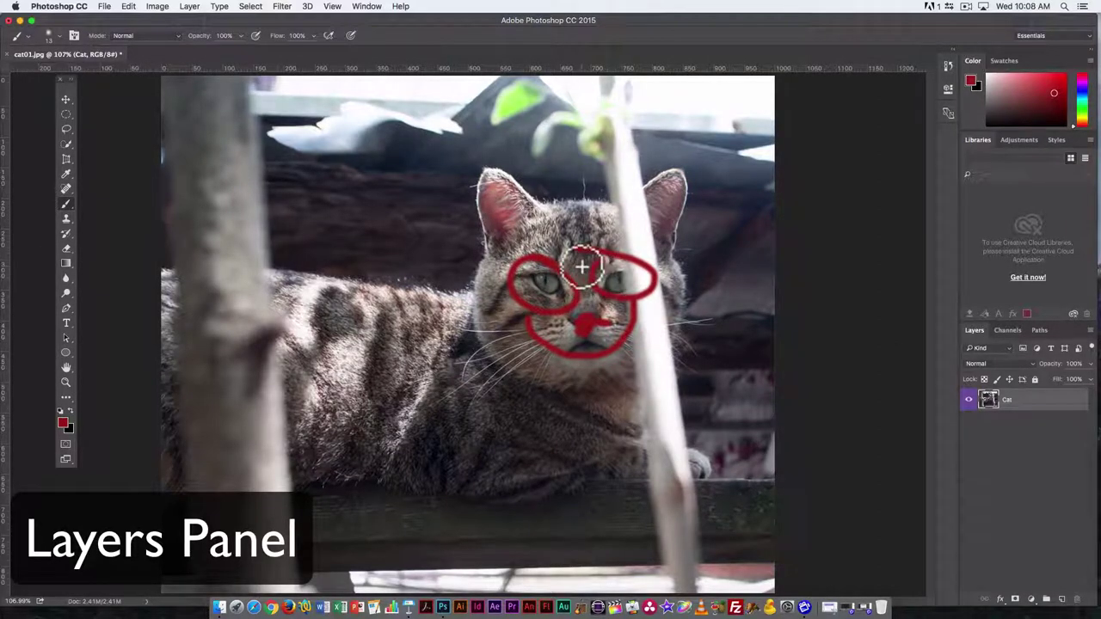
{"action": "key", "text": "super+z"}
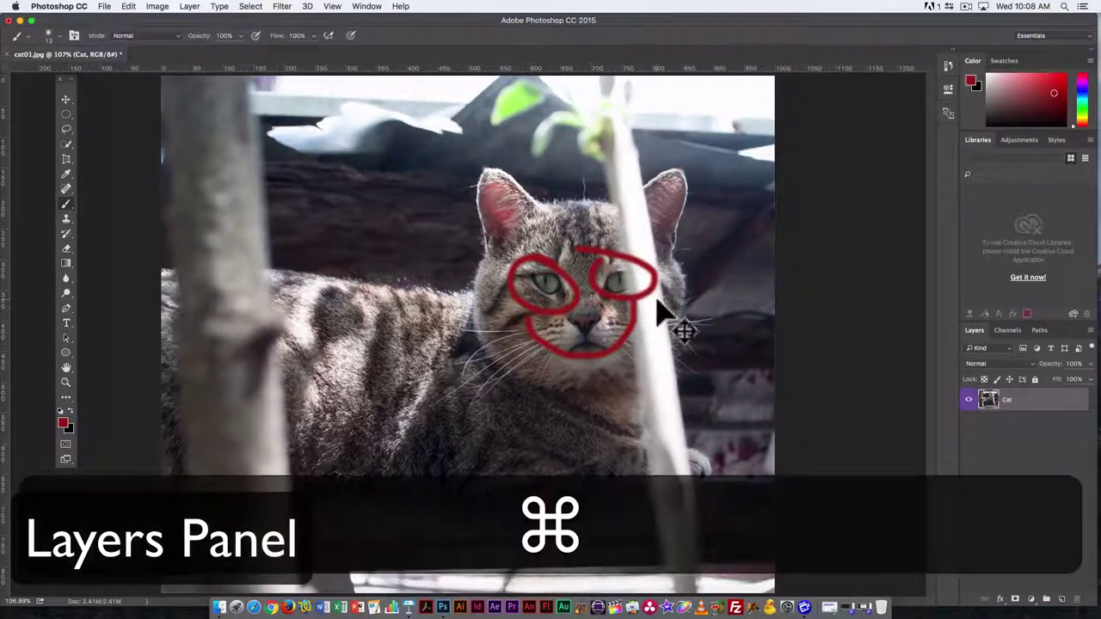
{"action": "key", "text": "alt+super+z"}
{"action": "key", "text": "alt+super+z"}
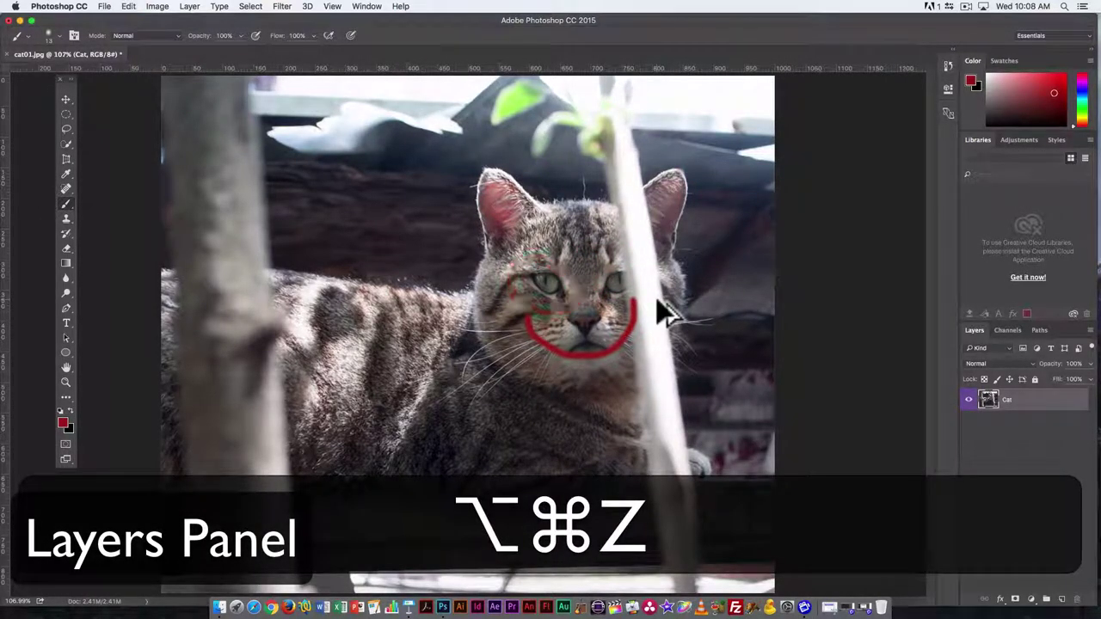
{"action": "key", "text": "alt+super+z"}
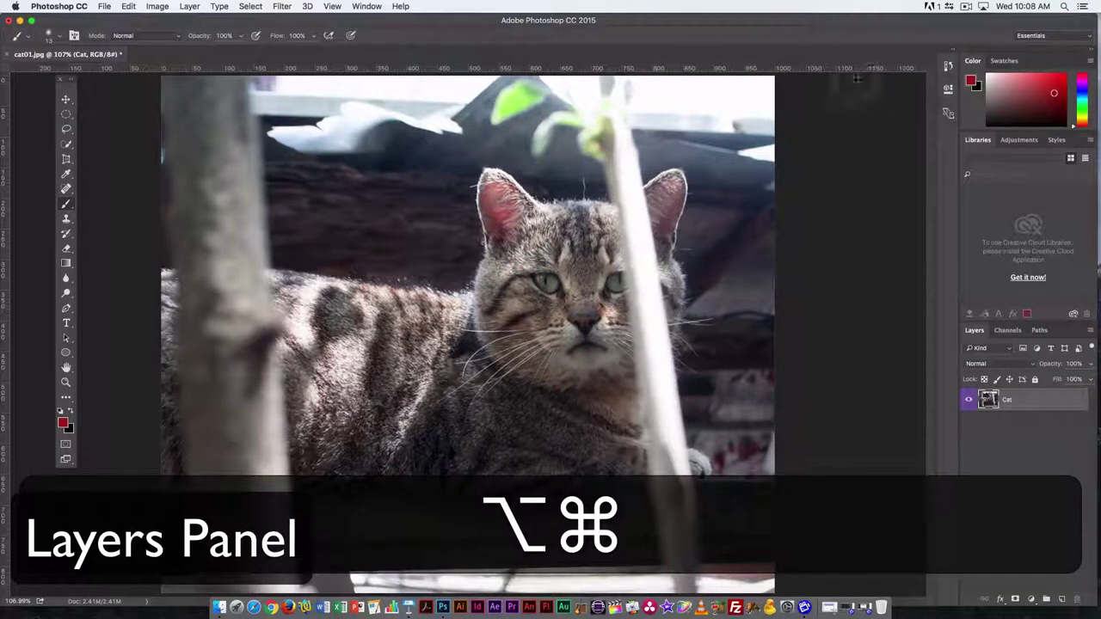
{"action": "left_click", "coordinate": [129, 7]}
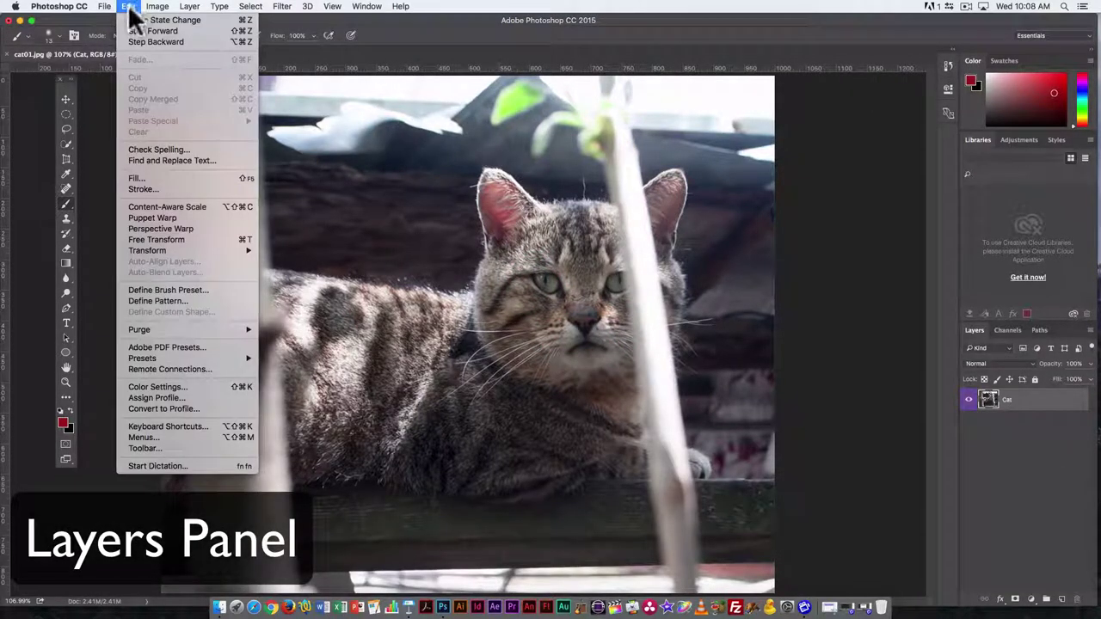
{"action": "left_click", "coordinate": [826, 254]}
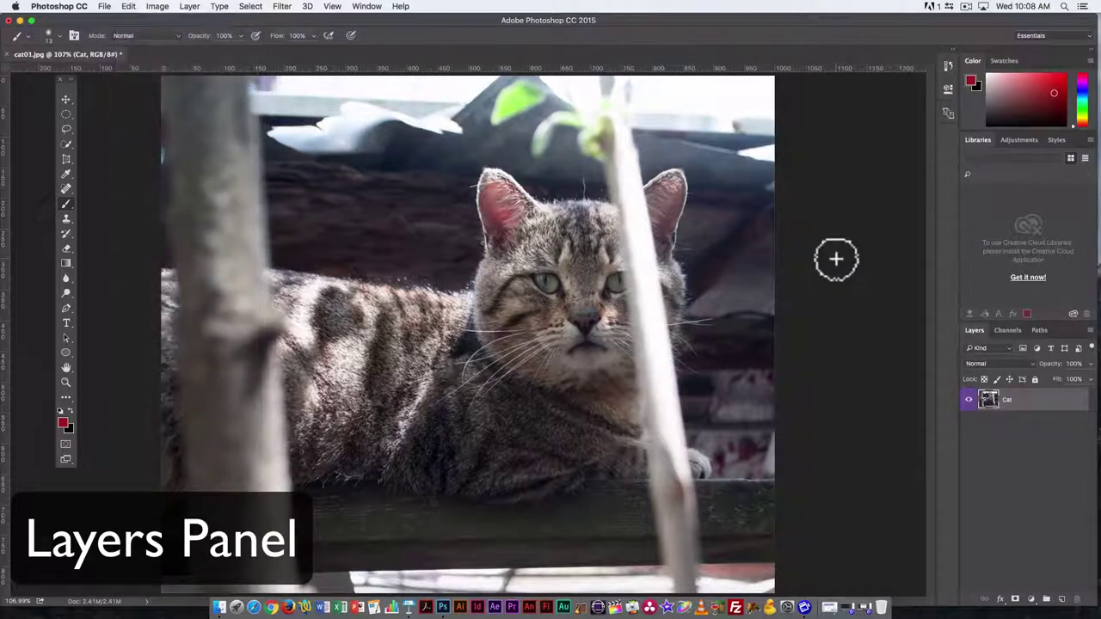
Step: Add a new layer above Cat and rename it 'red'
{"action": "left_click", "coordinate": [1063, 600]}
{"action": "left_click_drag", "start_coordinate": [995, 405], "coordinate": [1017, 416]}
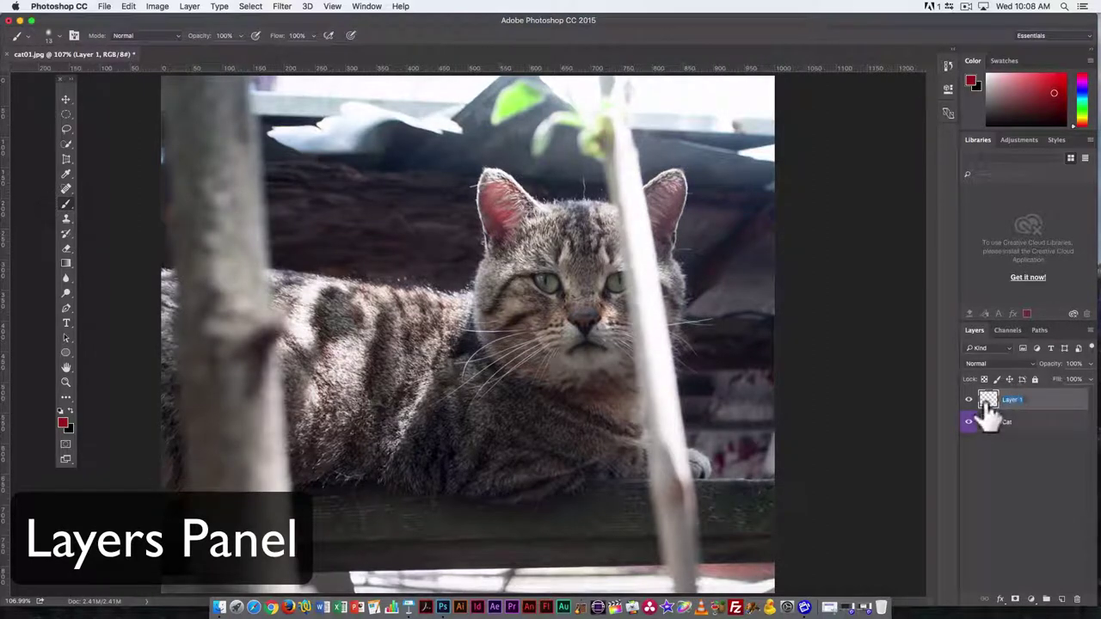
{"action": "type", "text": "red"}
{"action": "left_click", "coordinate": [65, 200]}
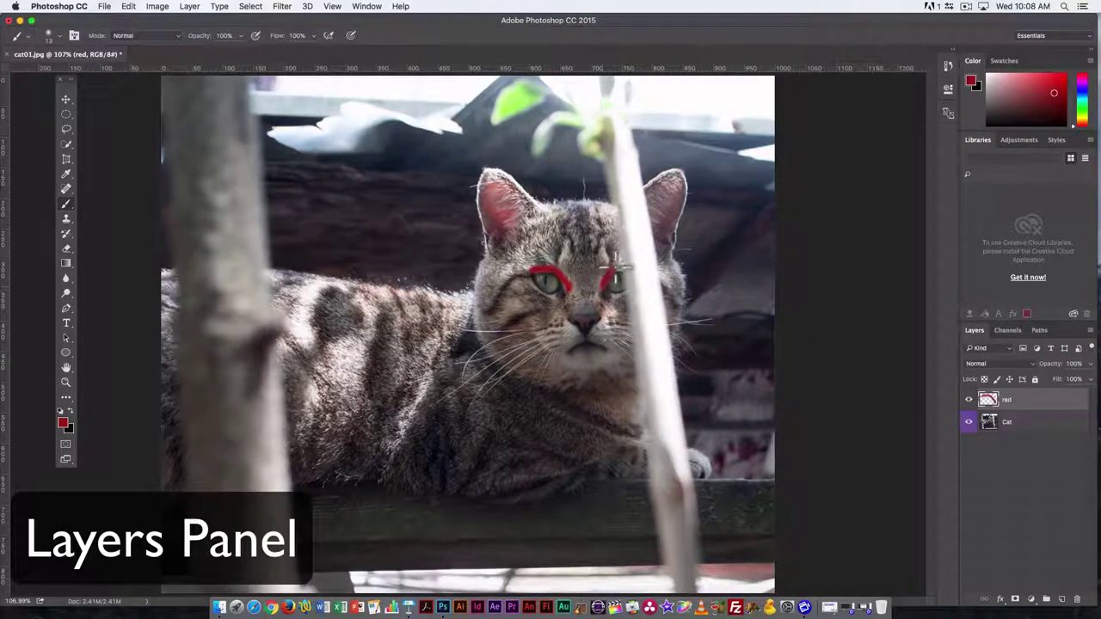
Step: Toggle the red layer's visibility to compare, then paint a stroke around the right eye
{"action": "left_click", "coordinate": [968, 399]}
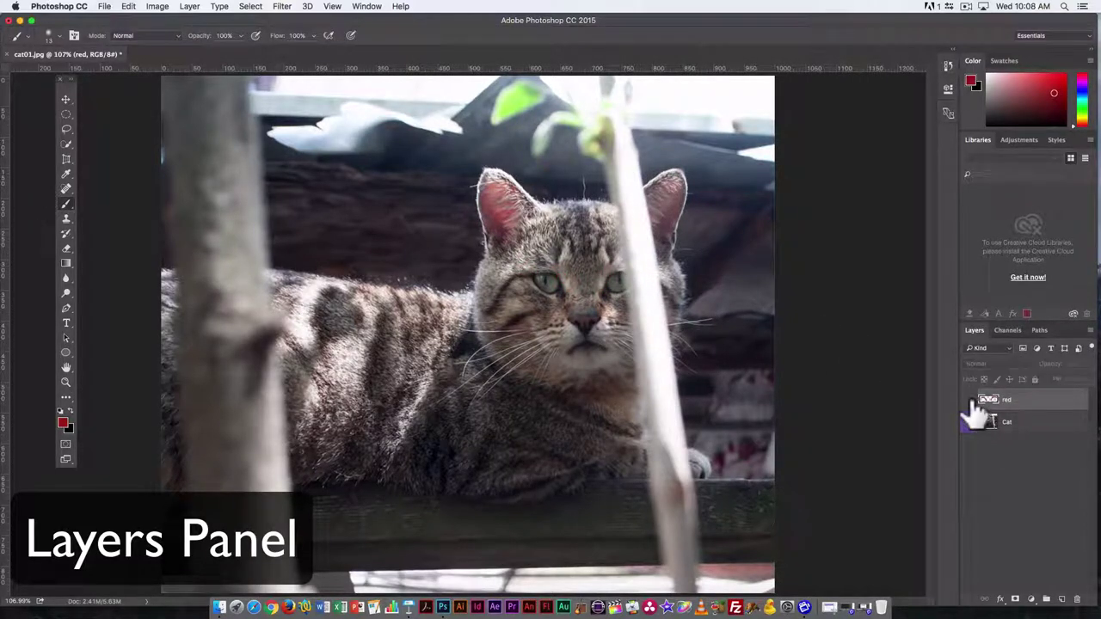
{"action": "left_click", "coordinate": [969, 400]}
{"action": "left_click", "coordinate": [968, 400]}
{"action": "left_click", "coordinate": [968, 399]}
{"action": "left_click", "coordinate": [969, 399]}
{"action": "left_click", "coordinate": [968, 399]}
{"action": "left_click", "coordinate": [968, 400]}
{"action": "left_click", "coordinate": [968, 400]}
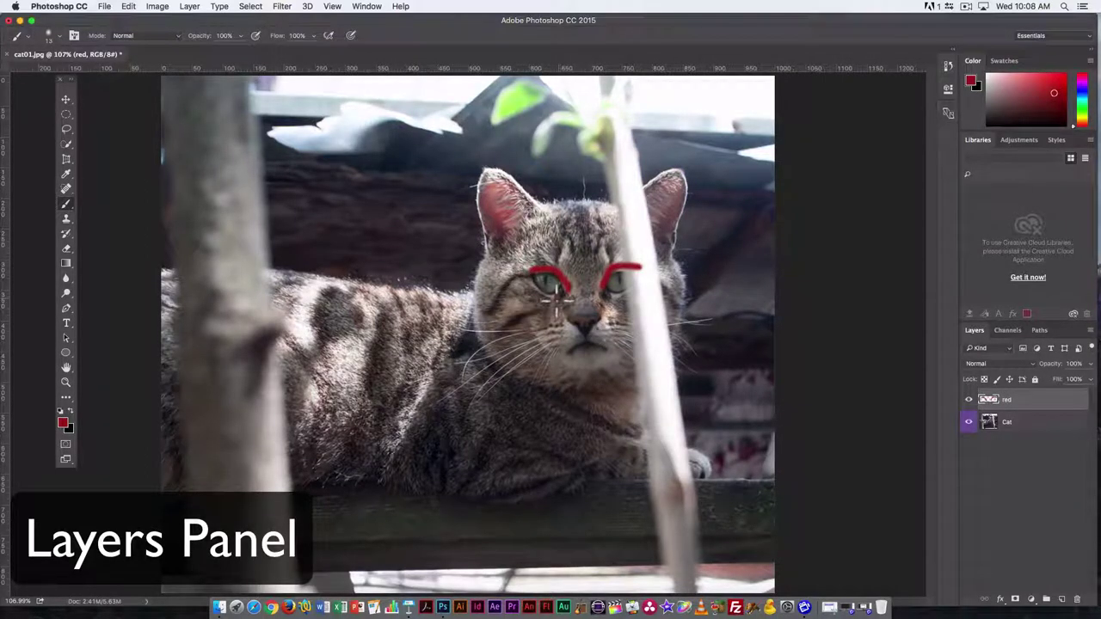
{"action": "mouse_move", "coordinate": [603, 273]}
{"action": "left_mouse_down"}
{"action": "mouse_move", "coordinate": [614, 300]}
{"action": "mouse_move", "coordinate": [632, 301]}
{"action": "left_mouse_up"}
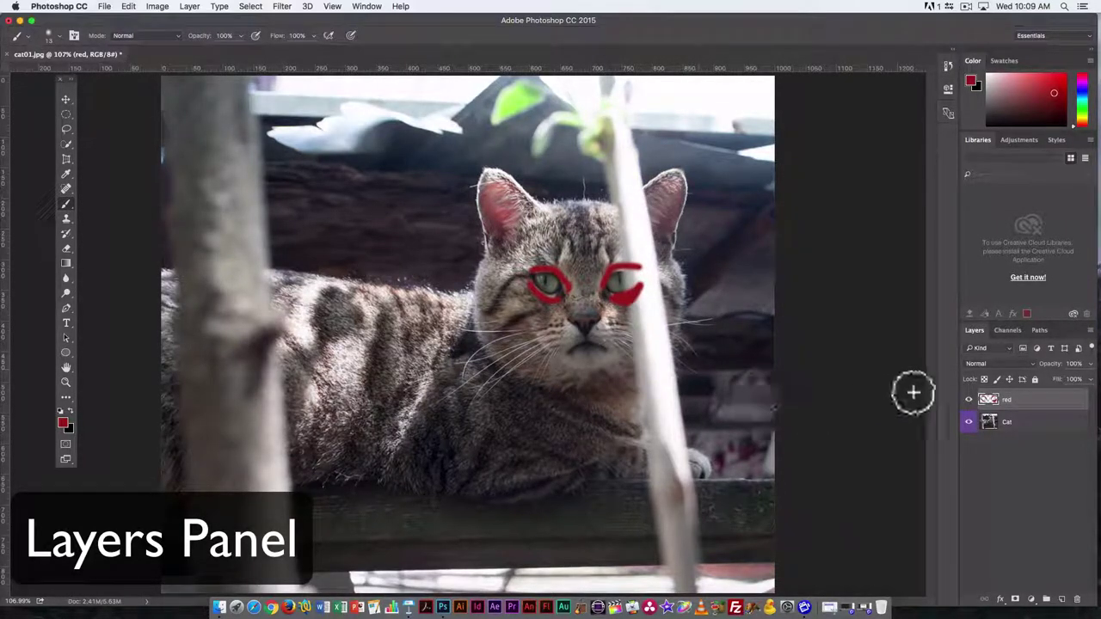
Step: Toggle the red layer's visibility on and off to compare with the photo
{"action": "left_click", "coordinate": [968, 401]}
{"action": "left_click", "coordinate": [968, 401]}
{"action": "left_click", "coordinate": [968, 400]}
{"action": "left_click", "coordinate": [968, 401]}
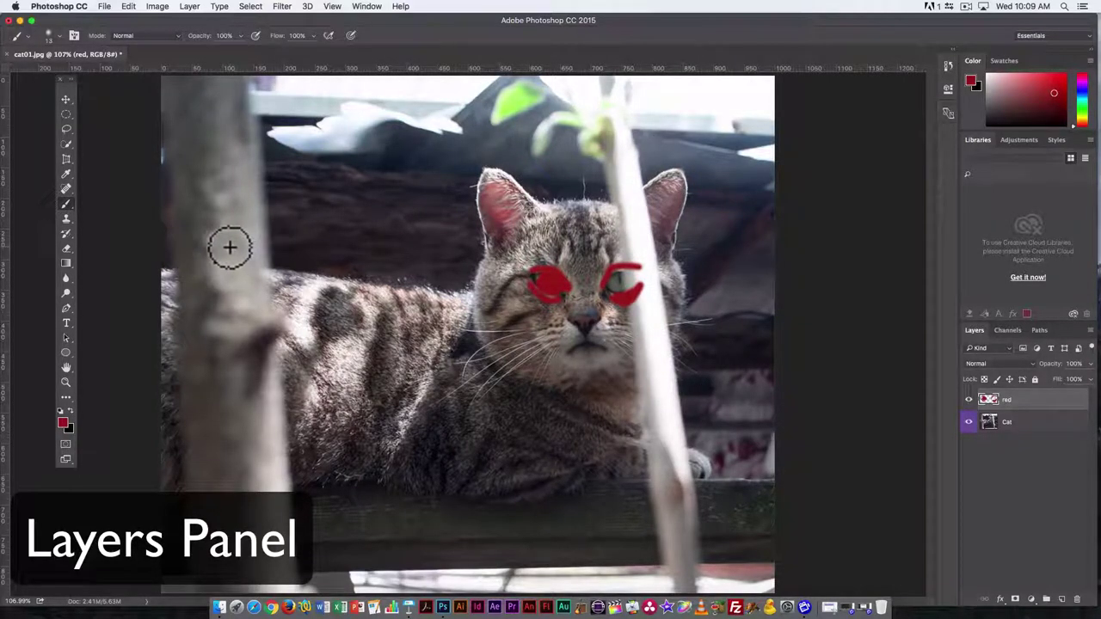
Step: Switch from Eraser back to Brush and fill the cat's eyes with solid red
{"action": "left_click", "coordinate": [67, 249]}
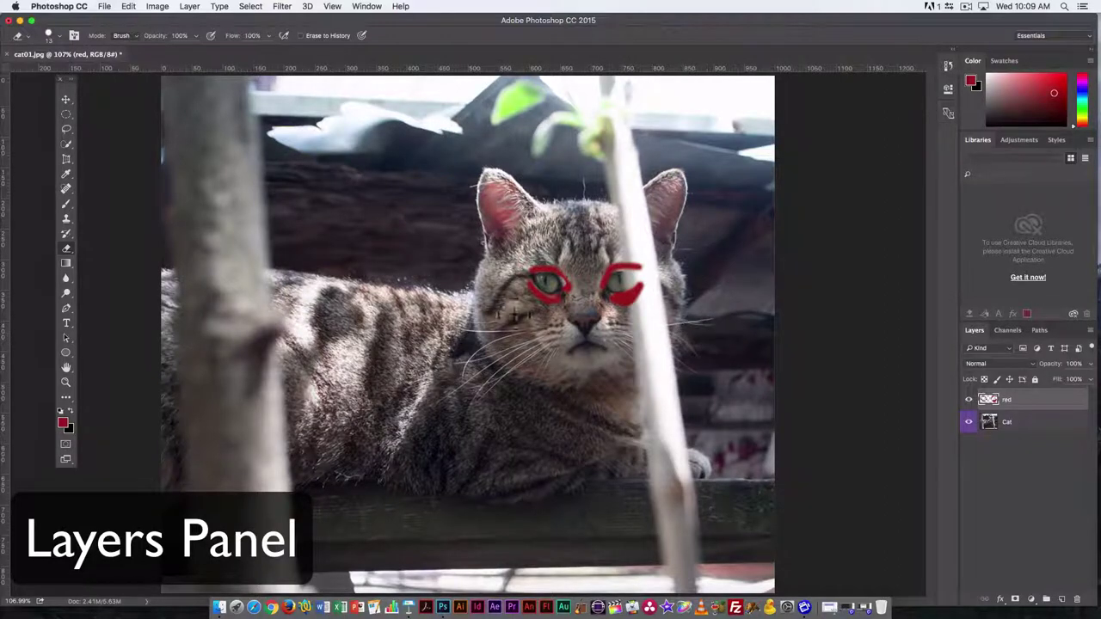
{"action": "left_click", "coordinate": [66, 204]}
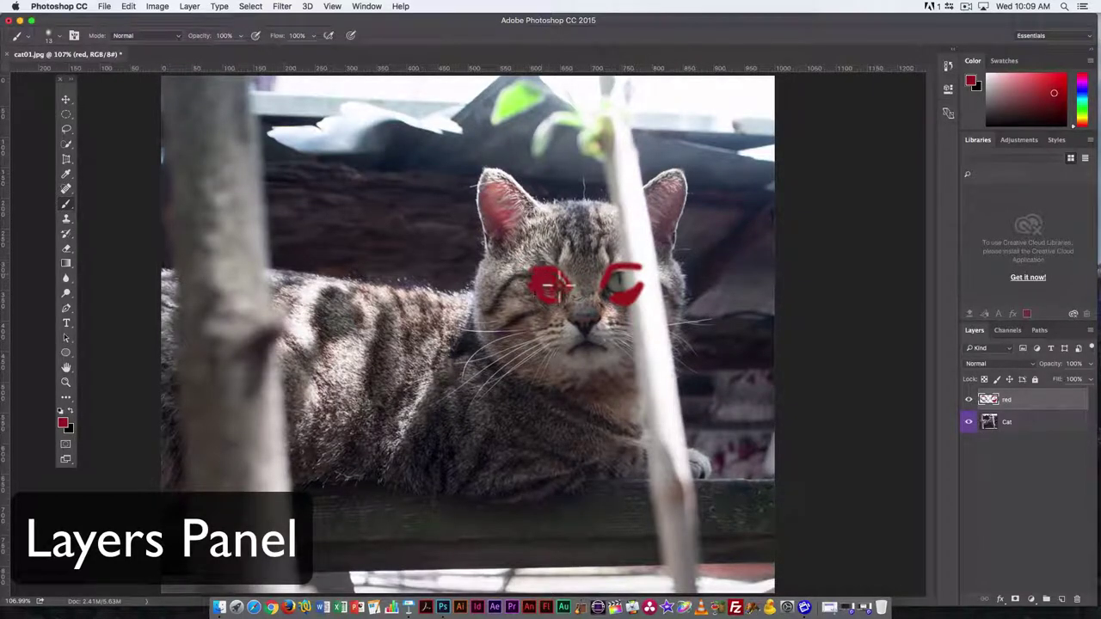
{"action": "left_click_drag", "start_coordinate": [551, 282], "coordinate": [550, 282]}
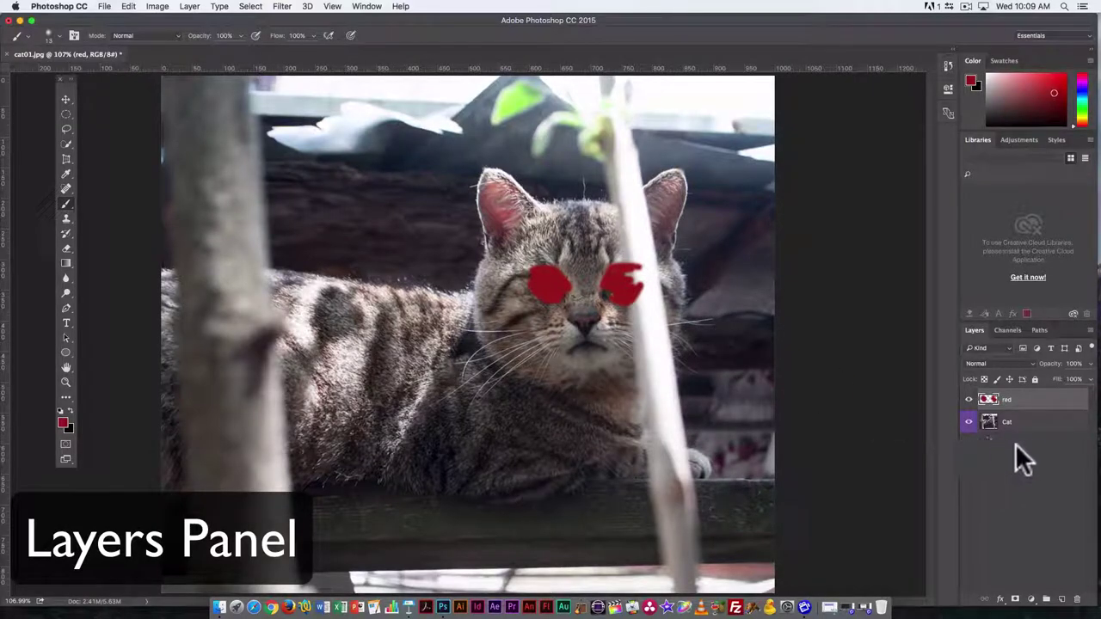
{"action": "left_click_drag", "start_coordinate": [995, 434], "coordinate": [989, 411]}
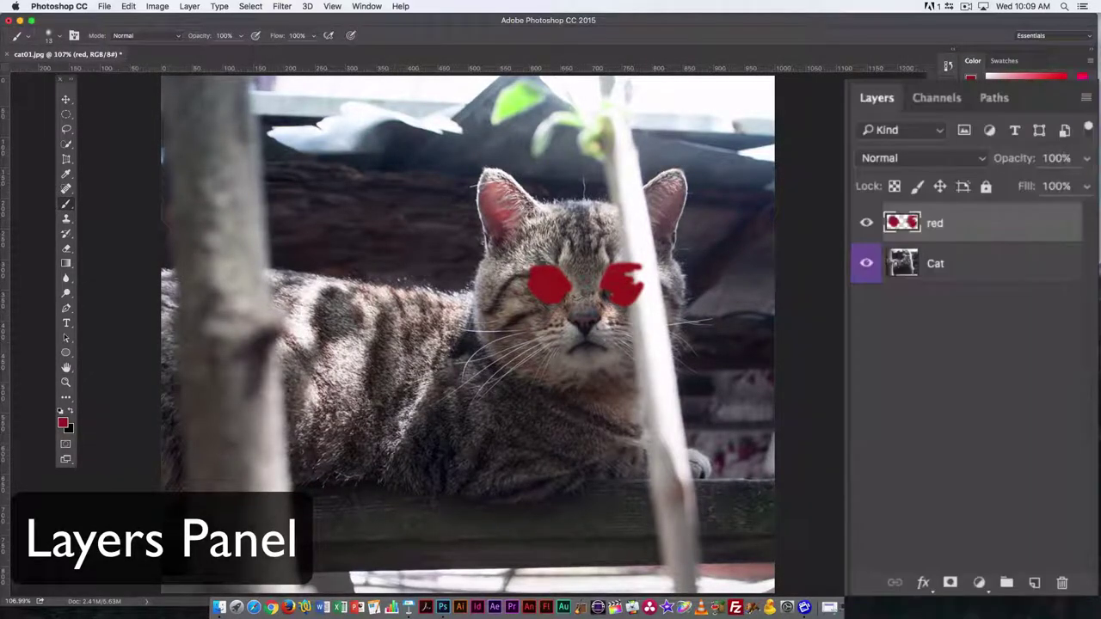
{"action": "left_click", "coordinate": [1086, 186]}
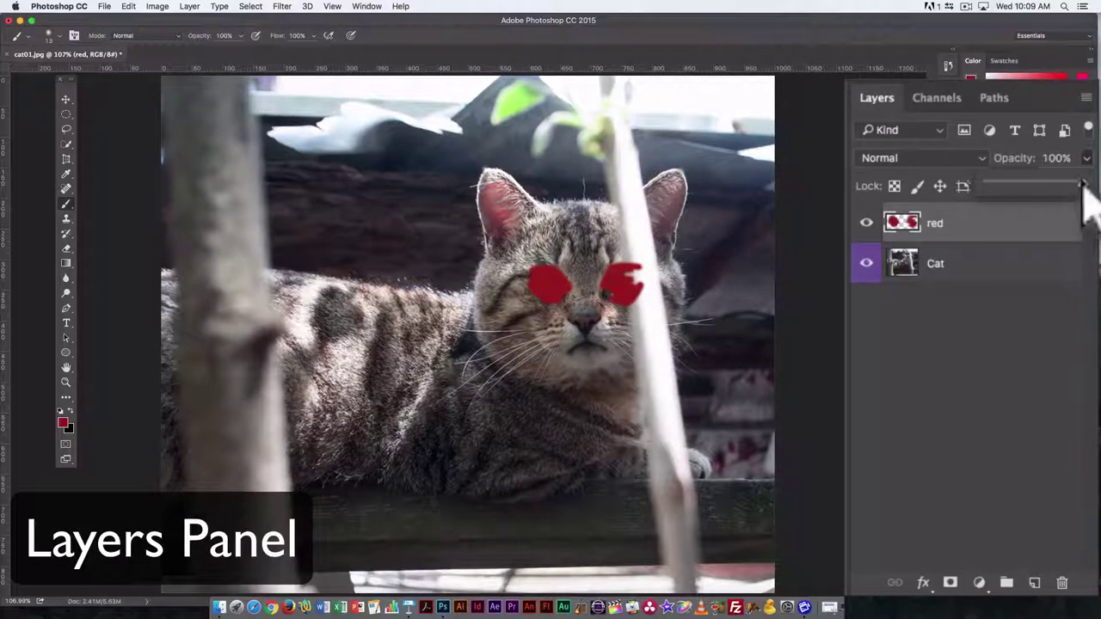
{"action": "left_click_drag", "start_coordinate": [1082, 182], "coordinate": [1038, 193]}
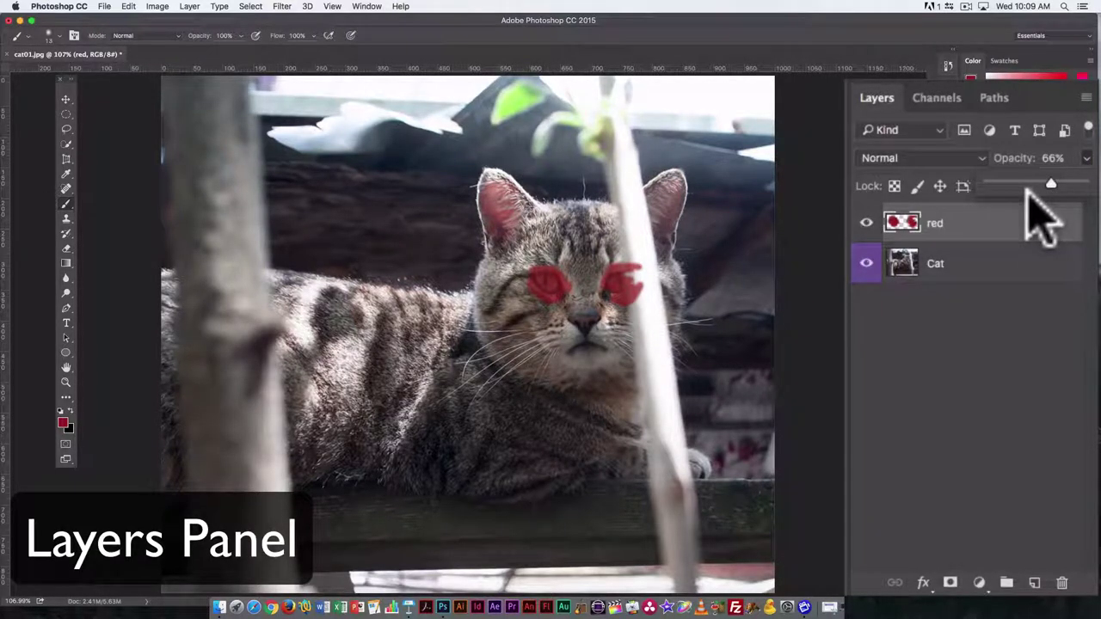
{"action": "left_click_drag", "start_coordinate": [1050, 184], "coordinate": [1093, 184]}
Step: Hide and reshow the red layer, then drag it to the trash to delete it
{"action": "left_click", "coordinate": [866, 223]}
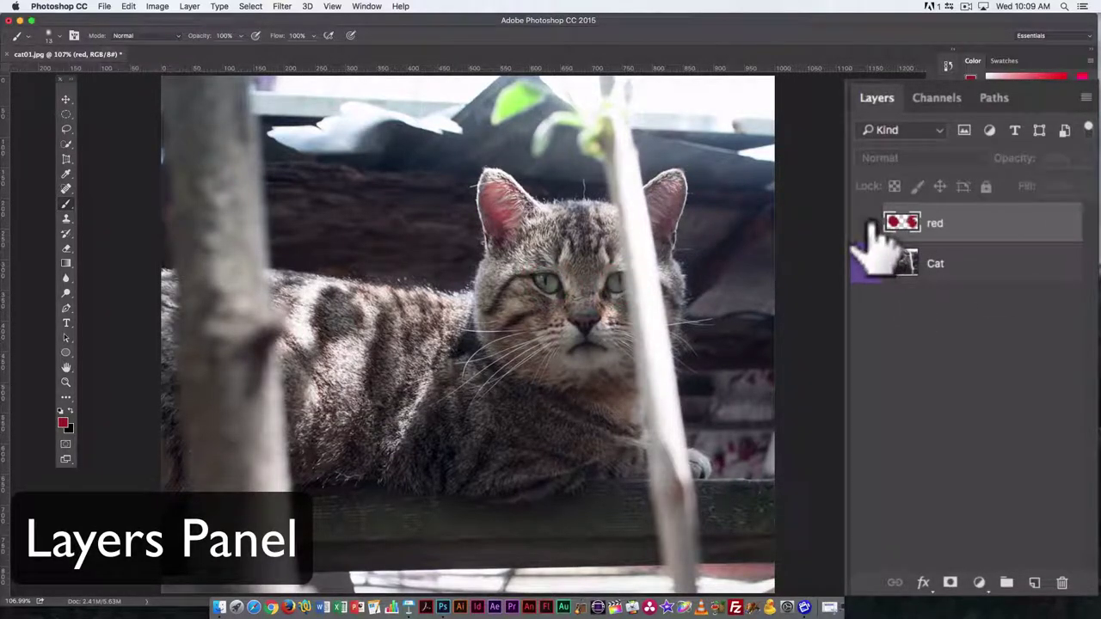
{"action": "left_click", "coordinate": [866, 223]}
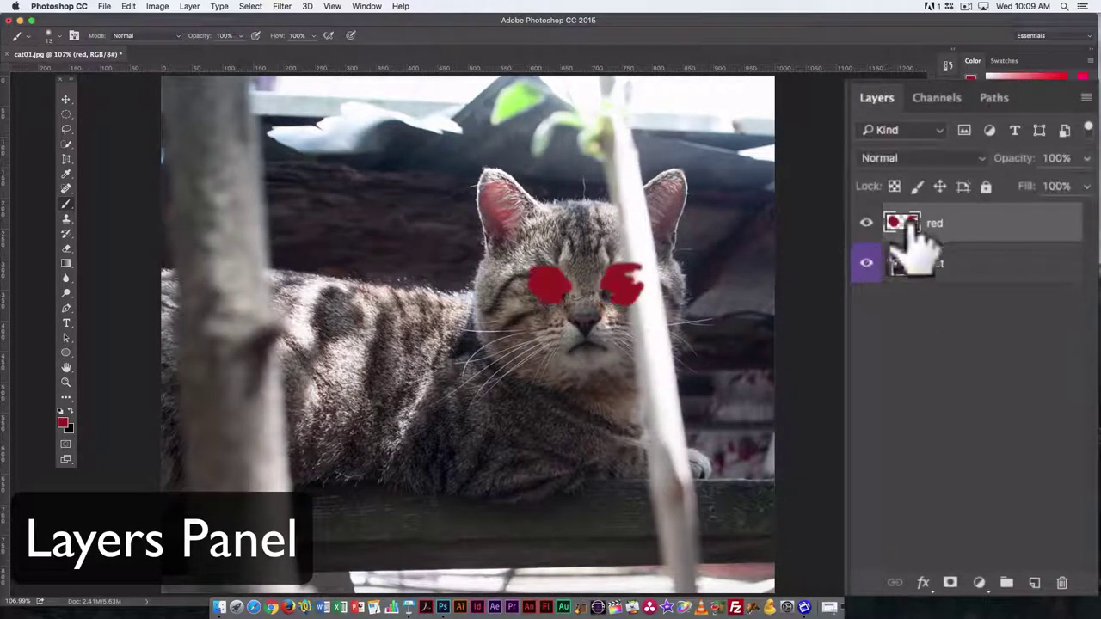
{"action": "left_click_drag", "start_coordinate": [983, 249], "coordinate": [1034, 582]}
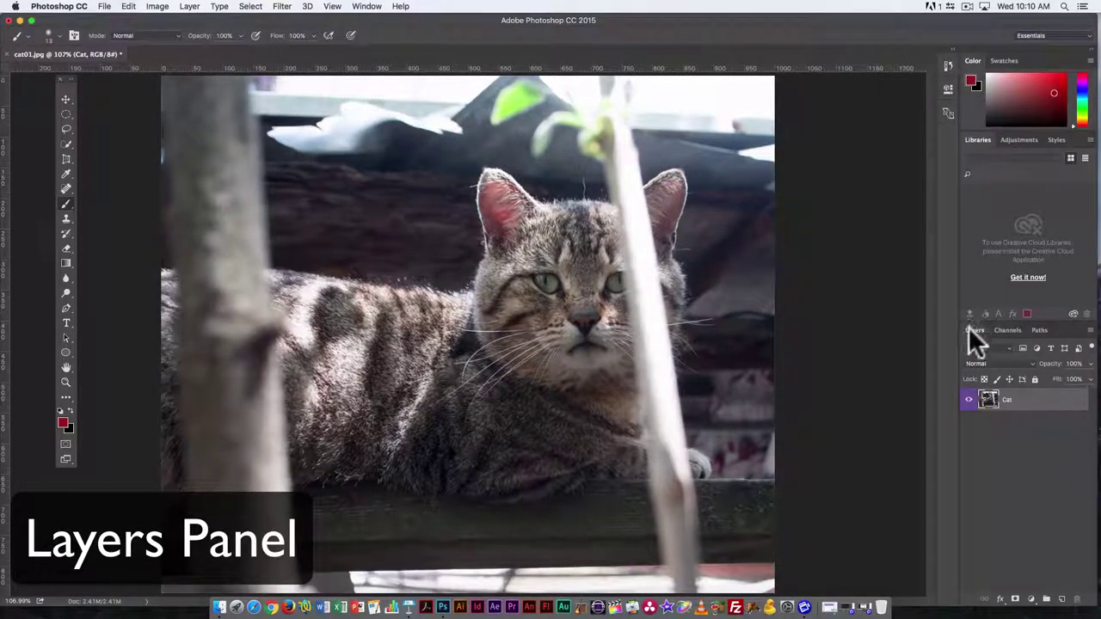
Step: Float and lengthen the Layers panel, then set the Type tool to white Myriad Pro Regular
{"action": "left_click_drag", "start_coordinate": [971, 330], "coordinate": [794, 208]}
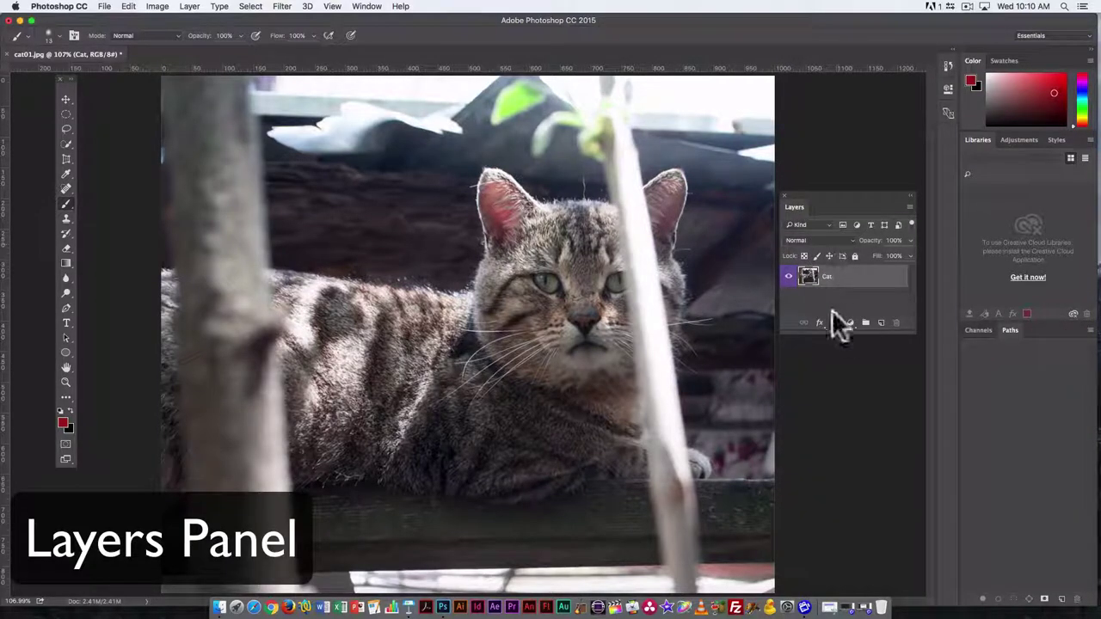
{"action": "left_click_drag", "start_coordinate": [841, 331], "coordinate": [859, 509]}
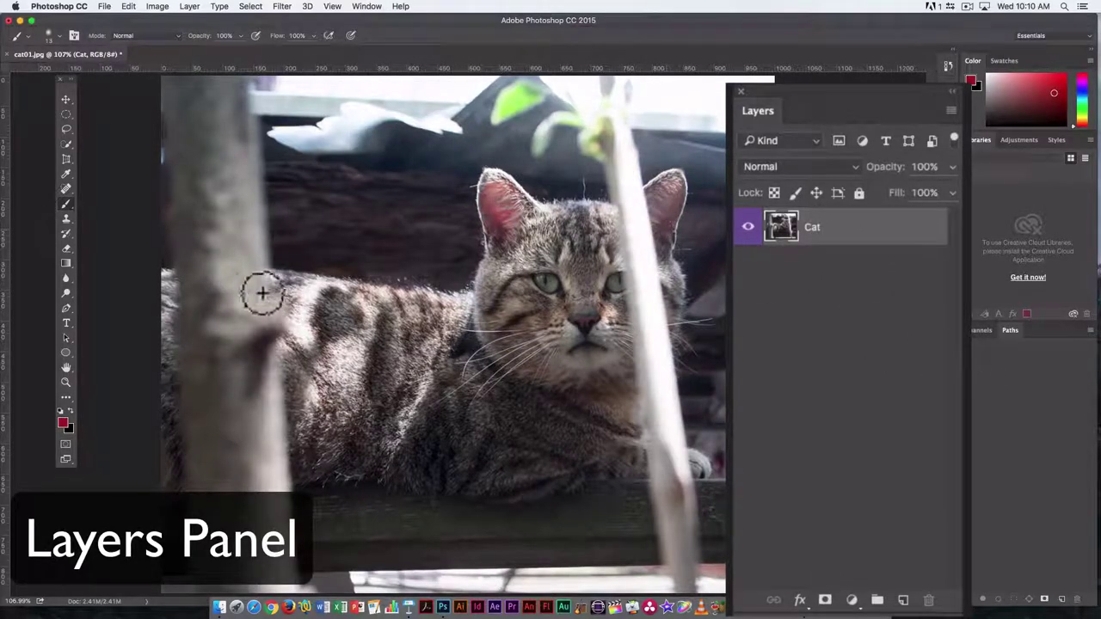
{"action": "left_click", "coordinate": [66, 324]}
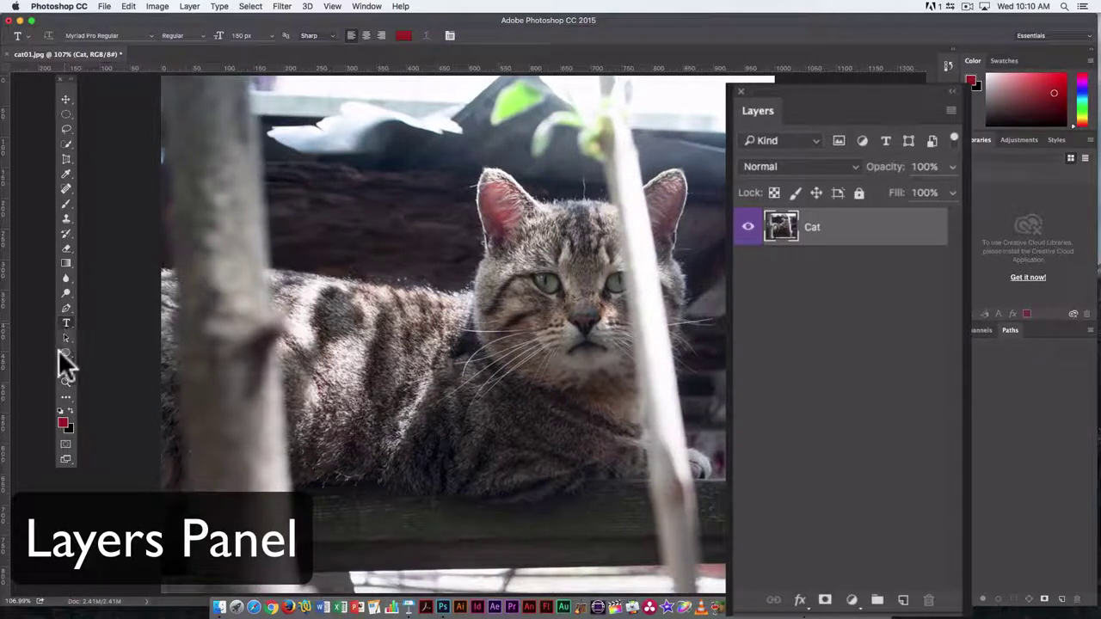
{"action": "left_click", "coordinate": [60, 410]}
{"action": "left_click", "coordinate": [68, 409]}
{"action": "left_click", "coordinate": [150, 35]}
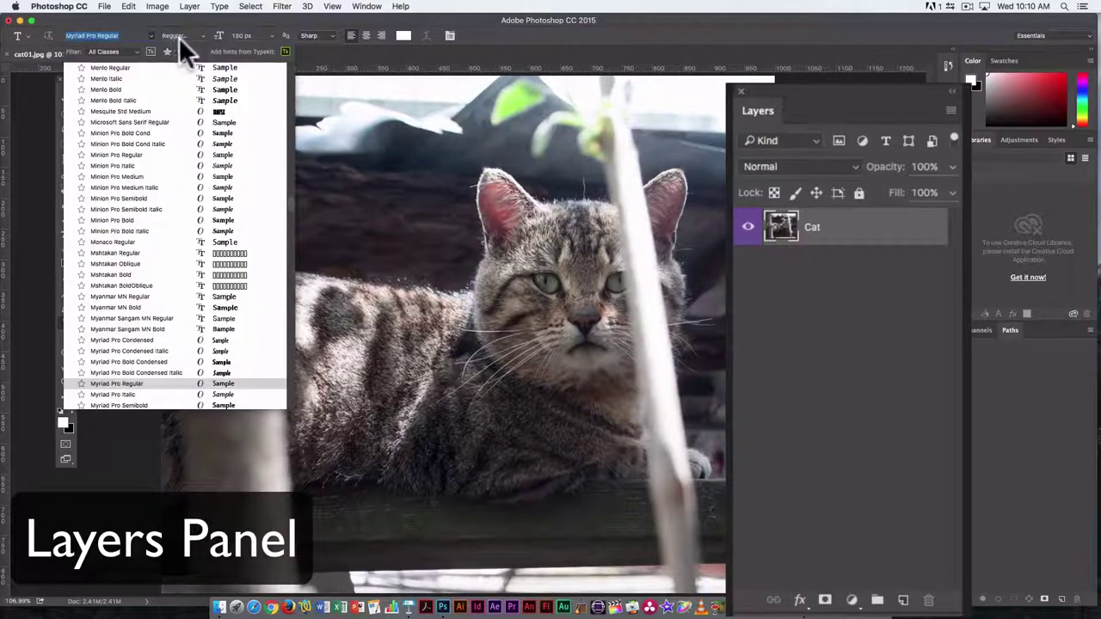
{"action": "left_click", "coordinate": [298, 48]}
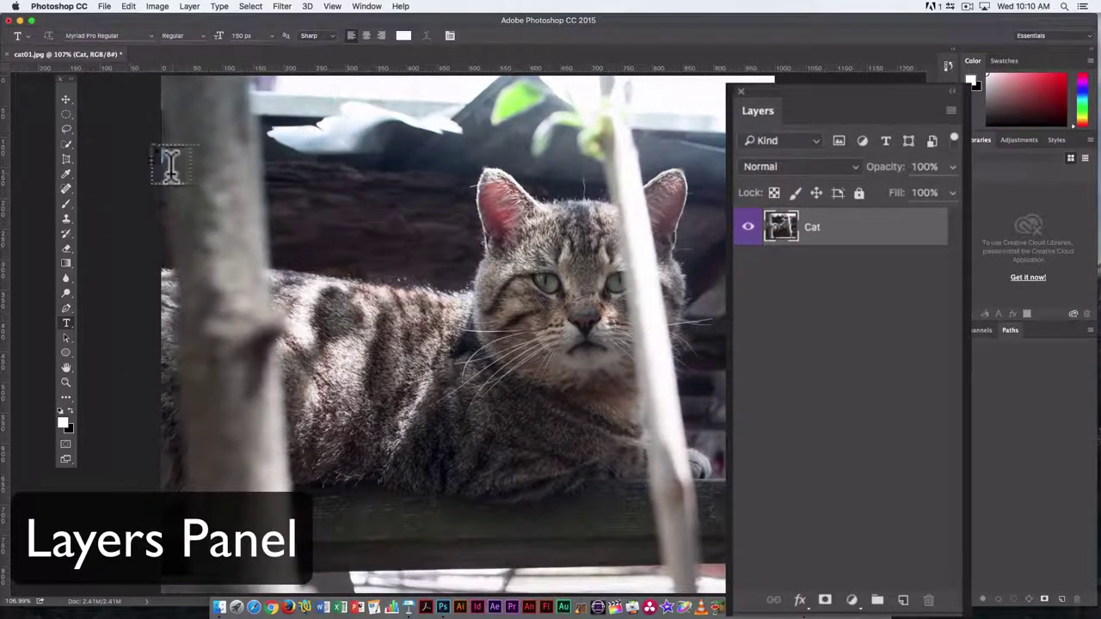
Step: Type 'cat' near the top left, drag it lower and right, then deselect
{"action": "left_click", "coordinate": [267, 159]}
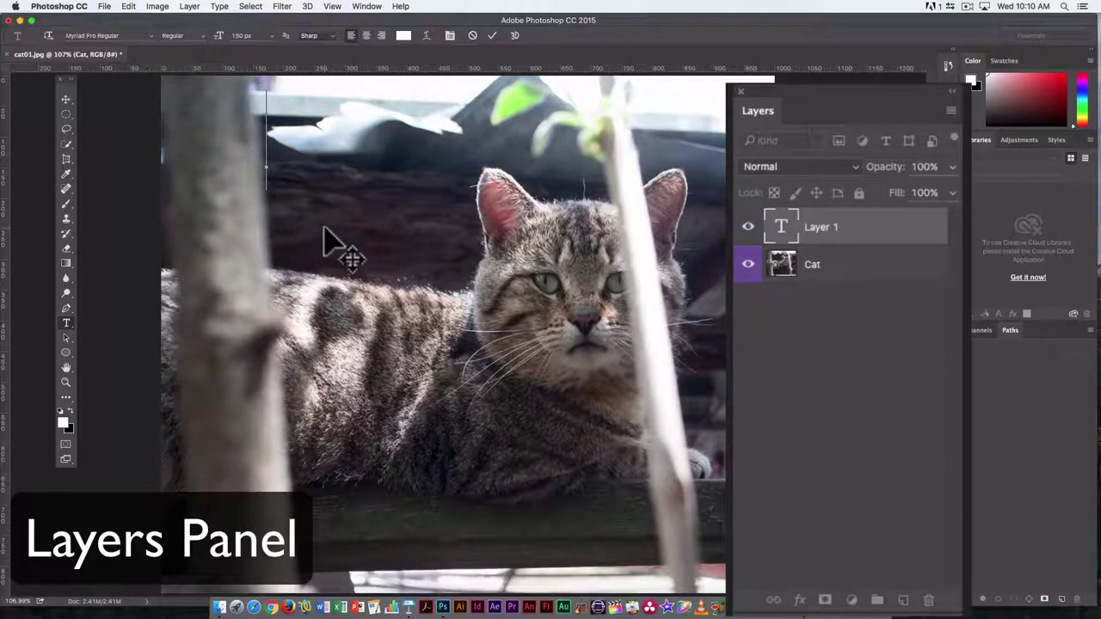
{"action": "type", "text": "cat"}
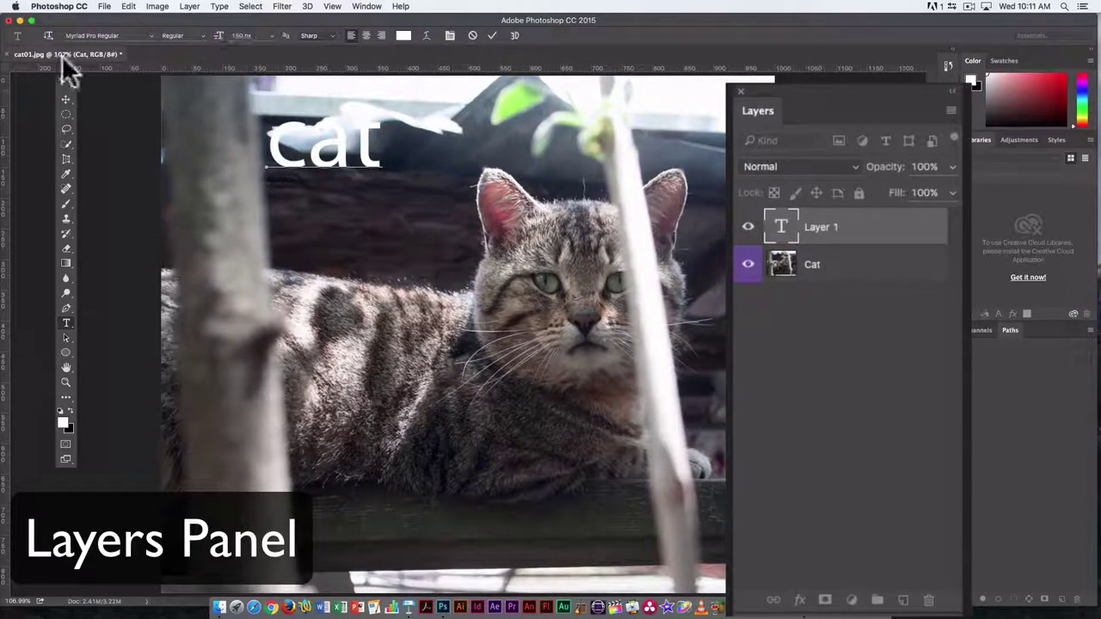
{"action": "left_click", "coordinate": [71, 101]}
{"action": "left_click_drag", "start_coordinate": [354, 164], "coordinate": [392, 235]}
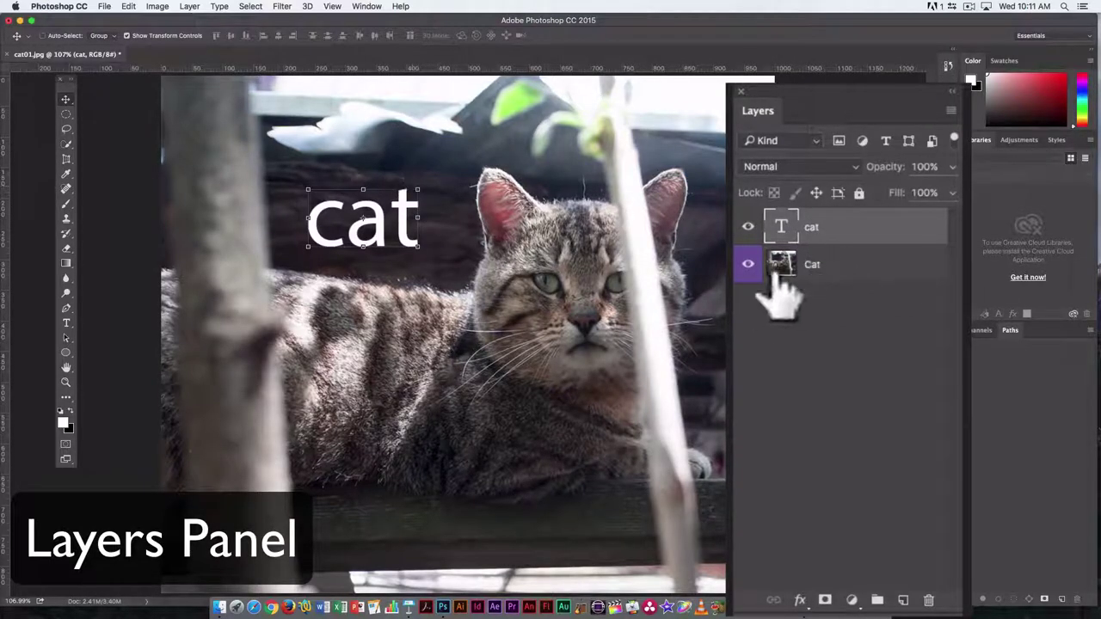
{"action": "left_click", "coordinate": [864, 331]}
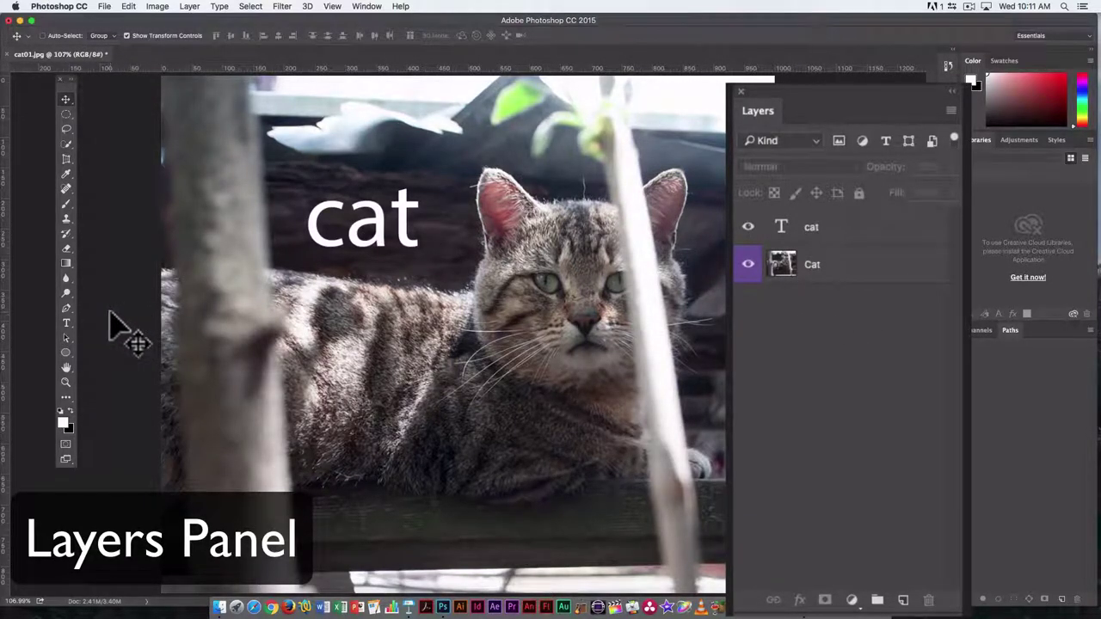
Step: Choose the Ellipse tool and set the foreground colour to dark red
{"action": "left_click", "coordinate": [67, 351]}
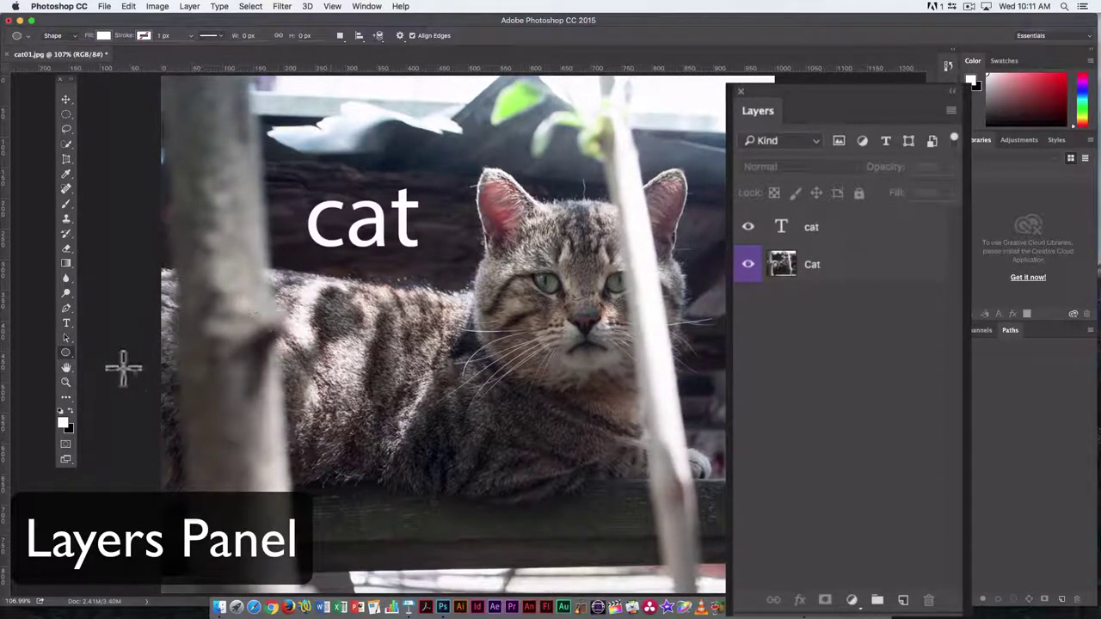
{"action": "left_click_drag", "start_coordinate": [65, 350], "coordinate": [102, 386]}
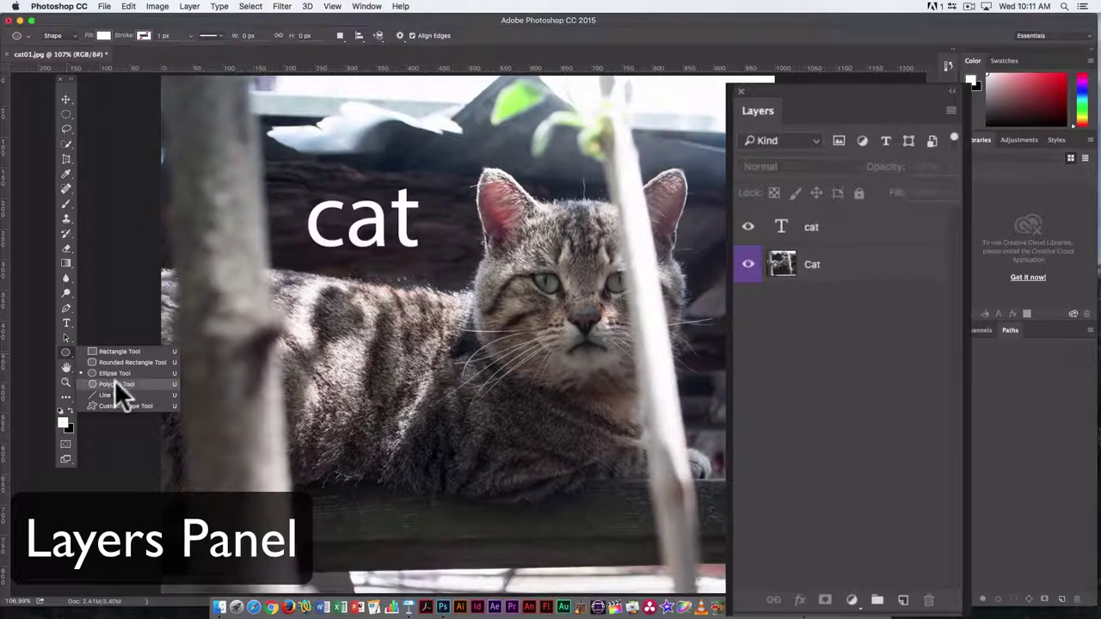
{"action": "left_click", "coordinate": [117, 373]}
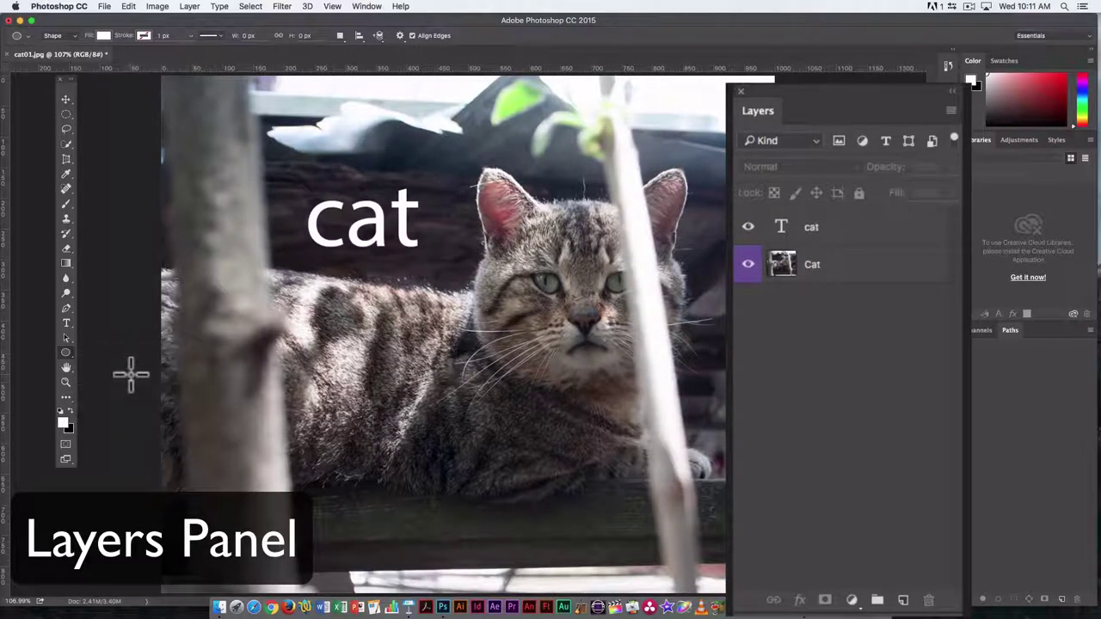
{"action": "left_click", "coordinate": [63, 419]}
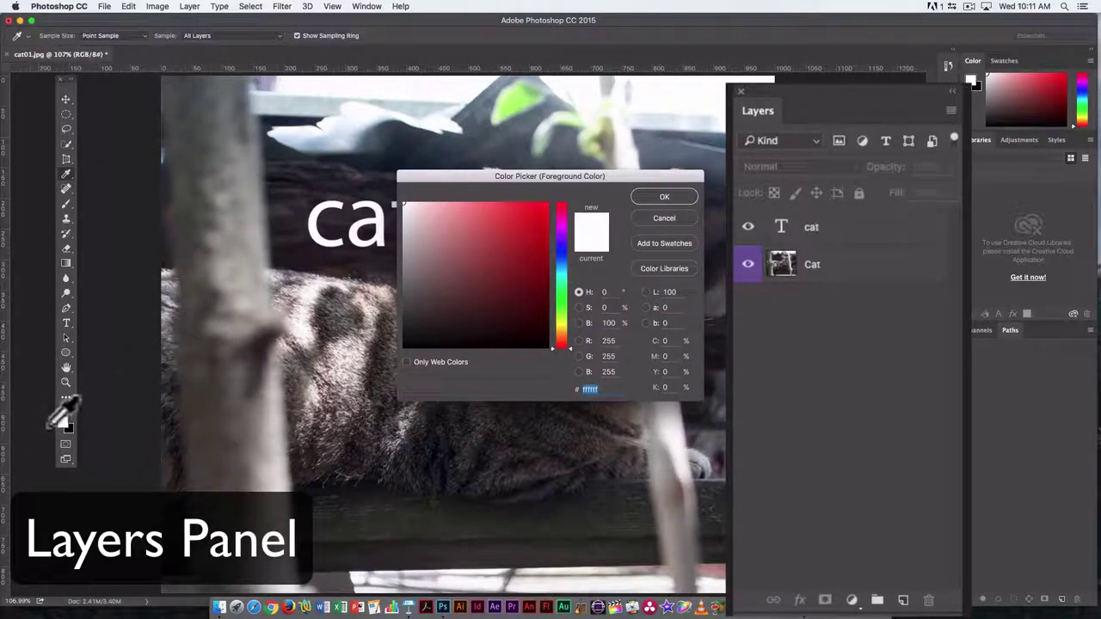
{"action": "left_click", "coordinate": [522, 260]}
{"action": "left_click", "coordinate": [660, 192]}
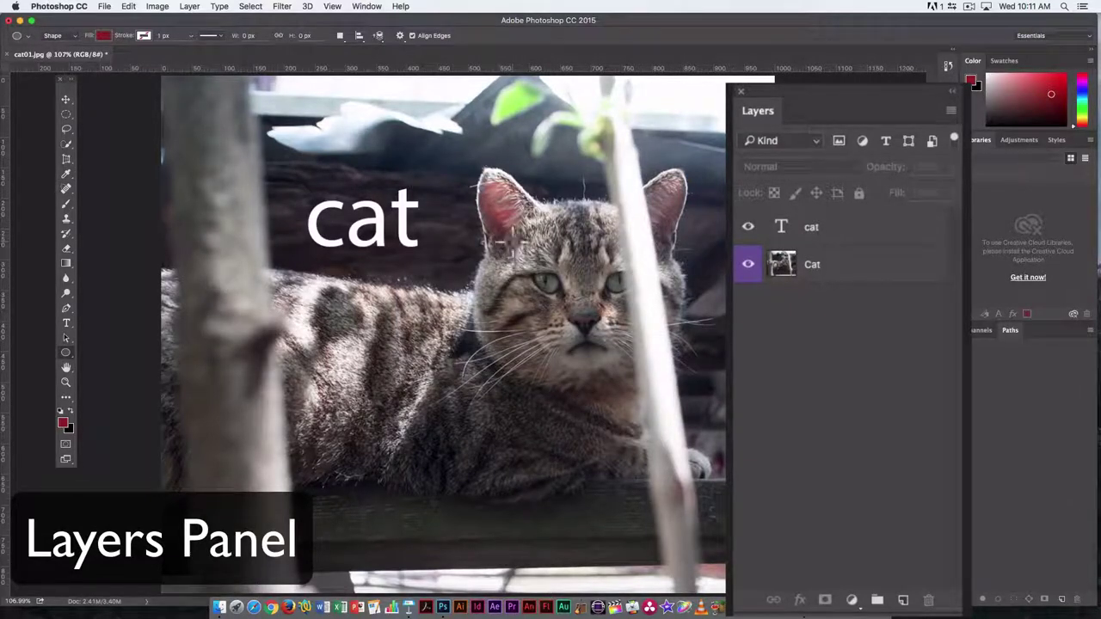
Step: Draw a red circle over the cat's face and move it onto the cat text
{"action": "left_click_drag", "start_coordinate": [522, 254], "coordinate": [584, 312]}
{"action": "key", "text": "space"}
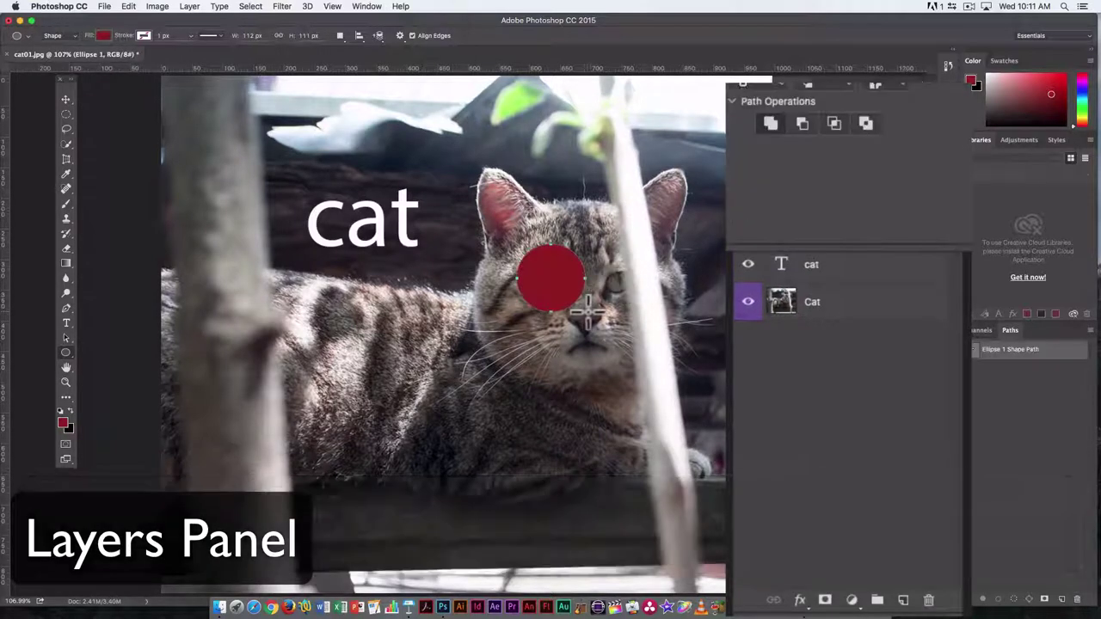
{"action": "left_click", "coordinate": [67, 99]}
{"action": "left_click_drag", "start_coordinate": [553, 287], "coordinate": [467, 313]}
Step: Scale the circle up with Free Transform, commit, and nudge it slightly left
{"action": "key", "text": "ctrl+t"}
{"action": "left_click", "coordinate": [327, 189], "text": "ctrl"}
{"action": "left_click", "coordinate": [322, 172]}
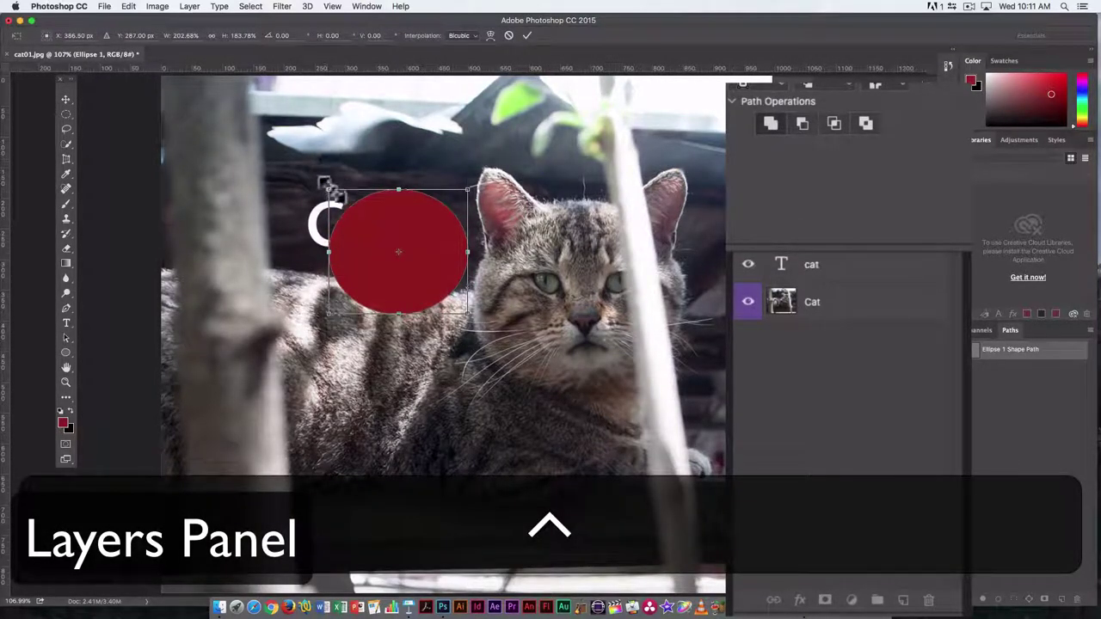
{"action": "left_click_drag", "start_coordinate": [318, 181], "coordinate": [292, 153]}
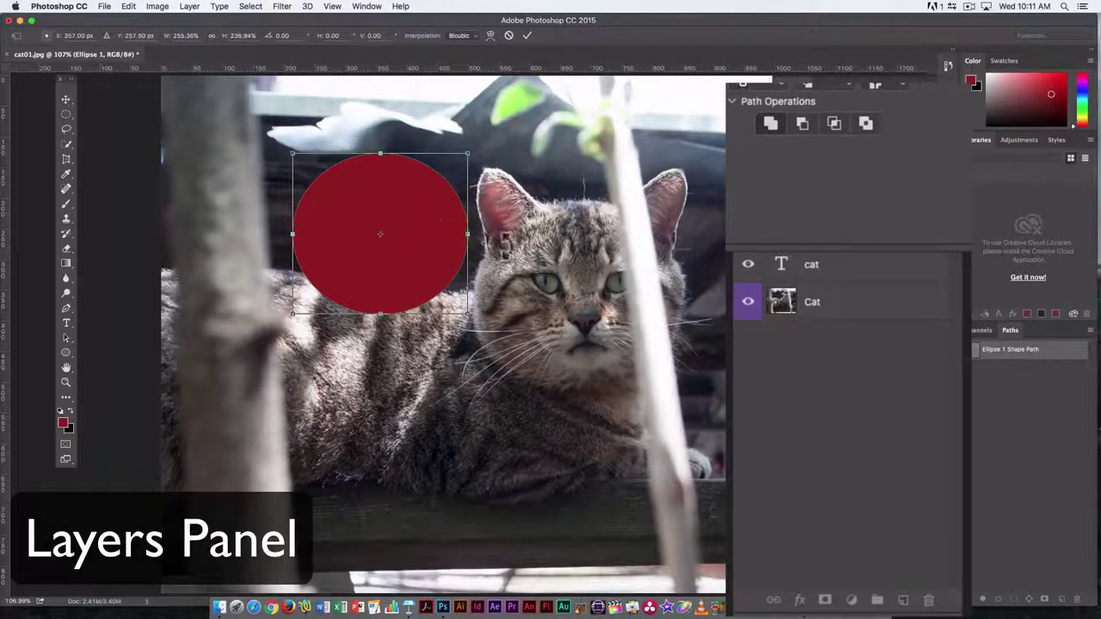
{"action": "key", "text": "Return"}
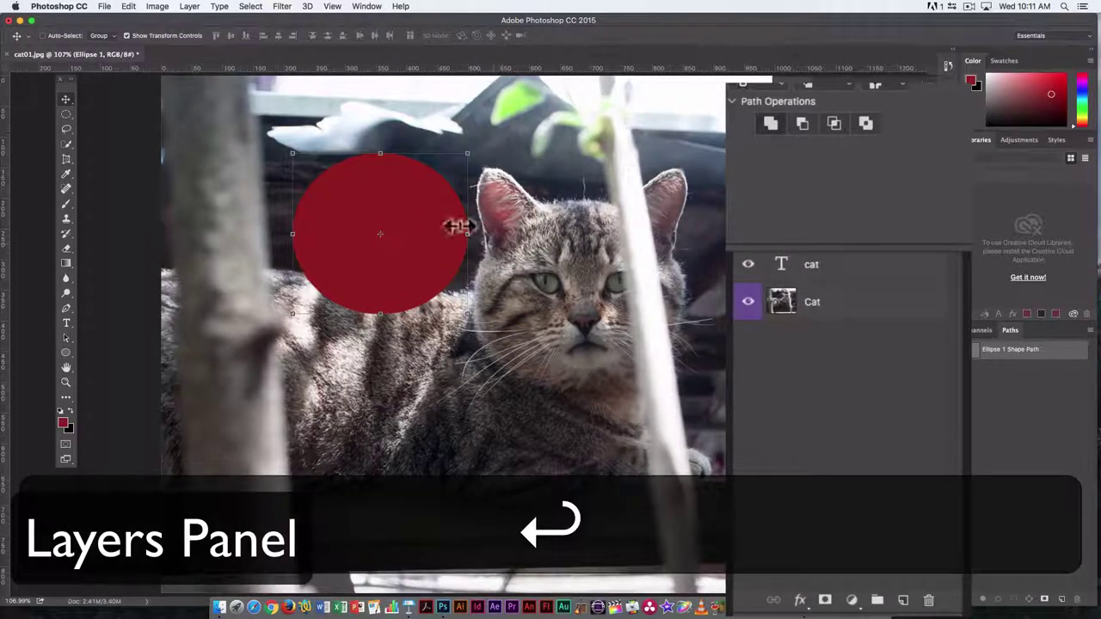
{"action": "left_click_drag", "start_coordinate": [455, 233], "coordinate": [424, 247]}
{"action": "left_click", "coordinate": [824, 387]}
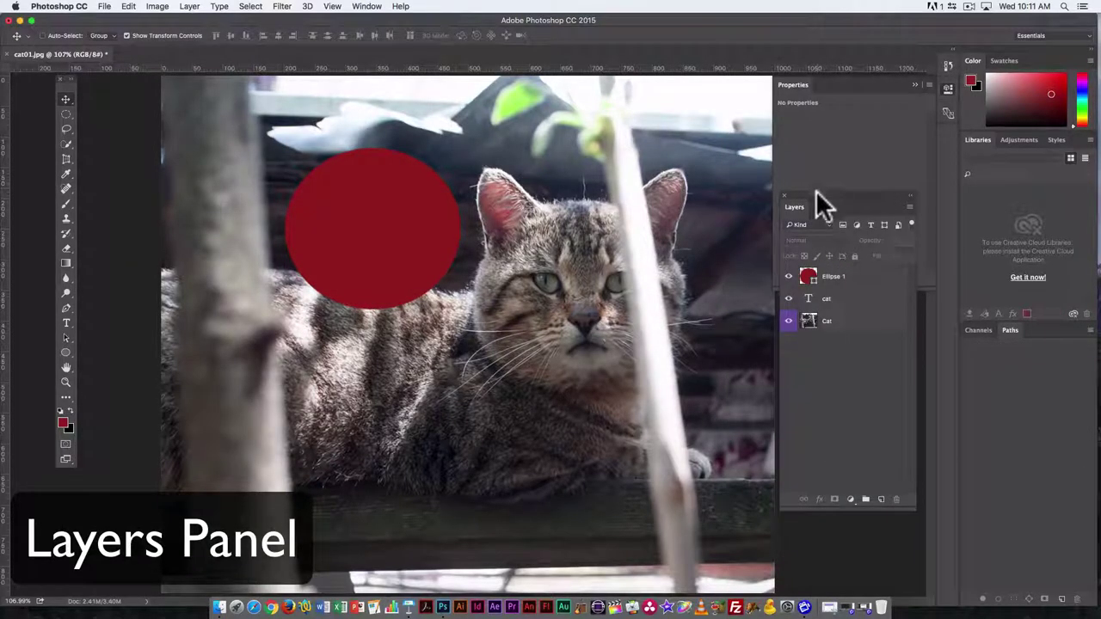
Step: Toggle Ellipse 1, cat text and Cat visibility to view each alone, then show all three
{"action": "left_click_drag", "start_coordinate": [815, 190], "coordinate": [805, 193]}
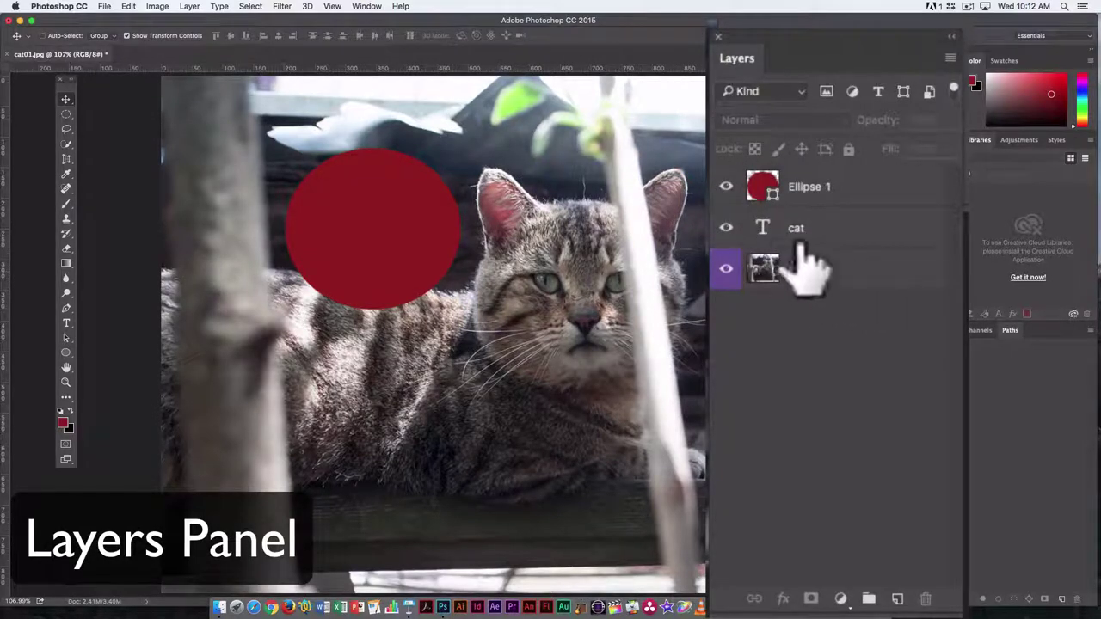
{"action": "left_click", "coordinate": [725, 187]}
{"action": "left_click", "coordinate": [725, 228]}
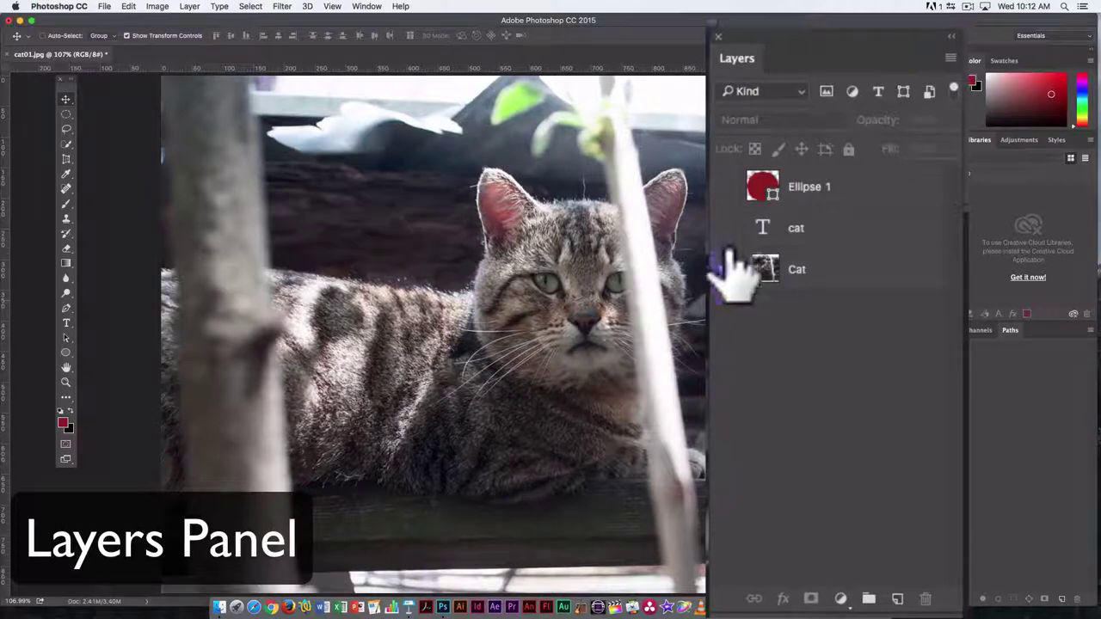
{"action": "left_click", "coordinate": [725, 270]}
{"action": "left_click", "coordinate": [725, 187]}
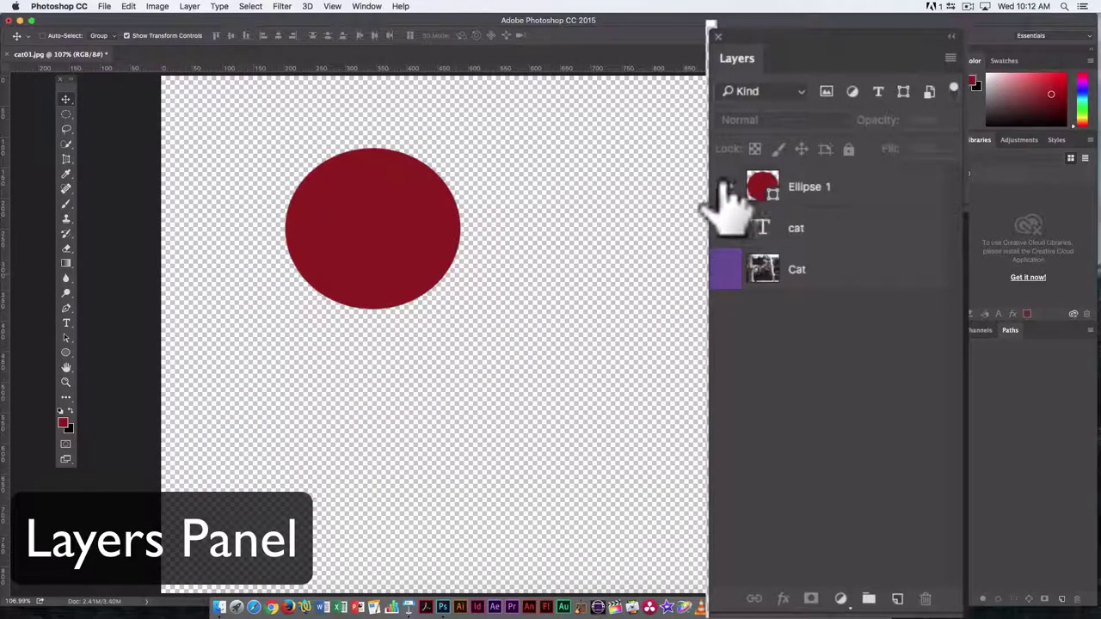
{"action": "left_click", "coordinate": [724, 186]}
{"action": "left_click", "coordinate": [724, 227]}
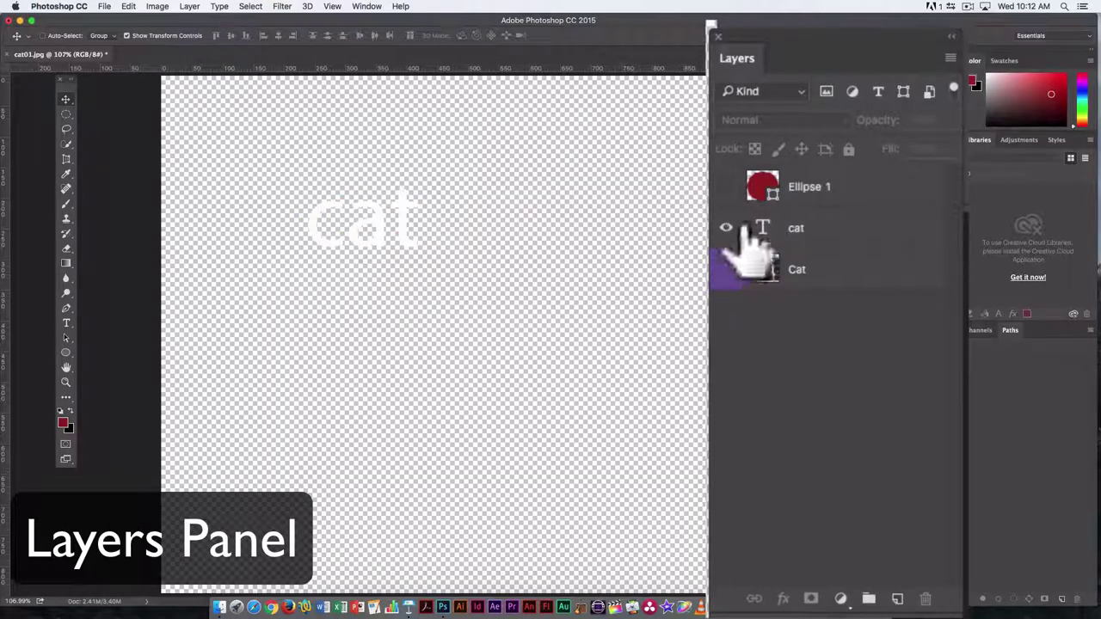
{"action": "left_click", "coordinate": [724, 227]}
{"action": "left_click", "coordinate": [725, 269]}
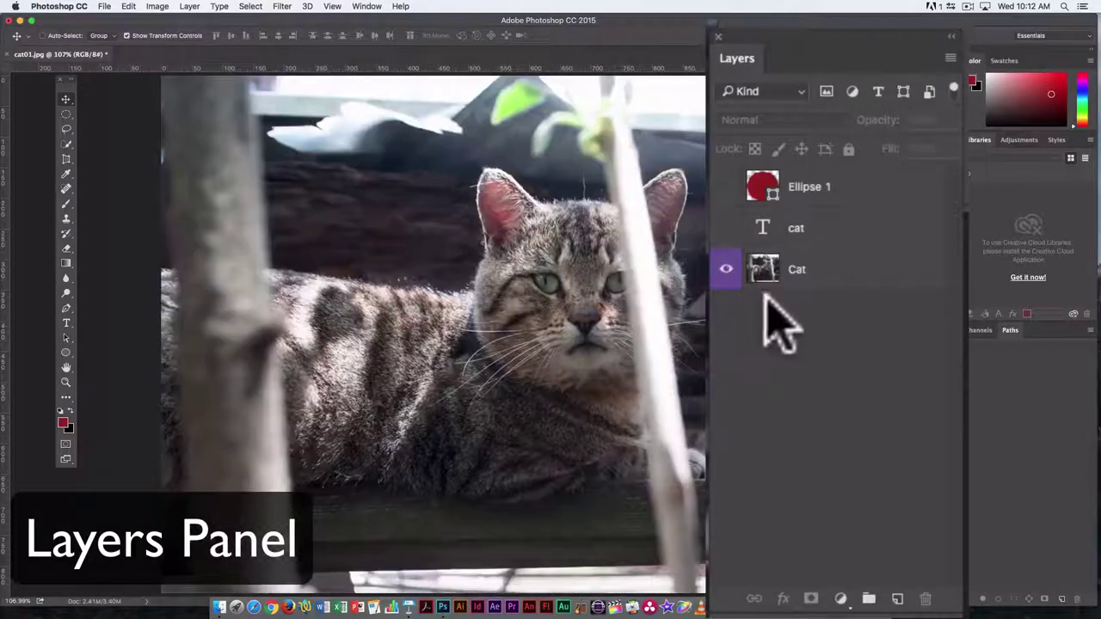
{"action": "left_click", "coordinate": [725, 227]}
{"action": "left_click", "coordinate": [725, 187]}
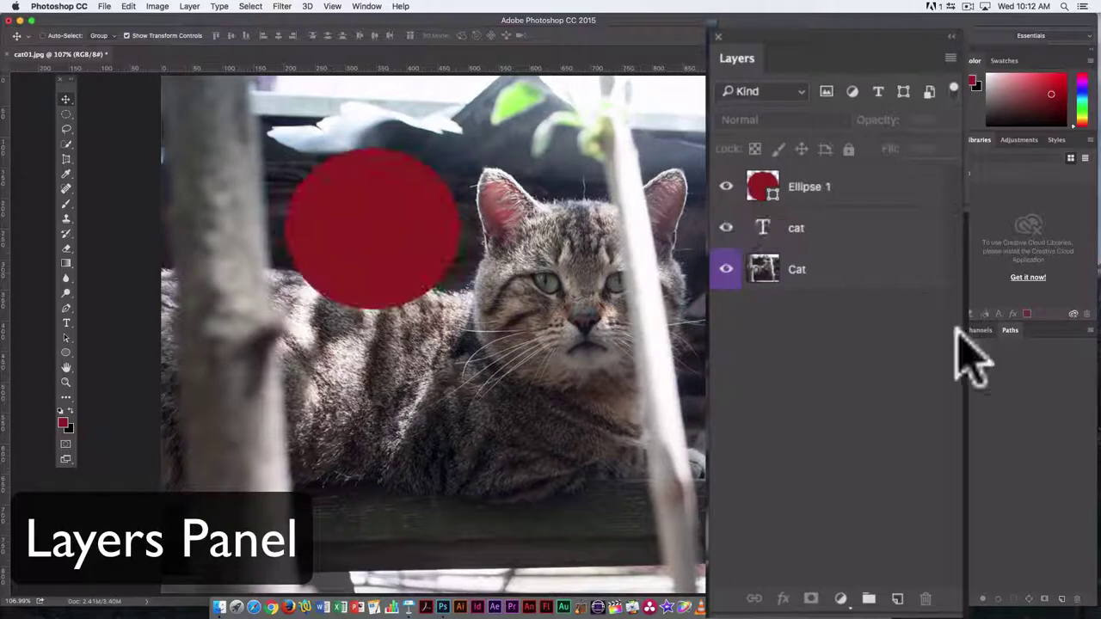
Step: Drag the cat text layer above Ellipse 1, then the Cat layer to the top
{"action": "left_click", "coordinate": [813, 233]}
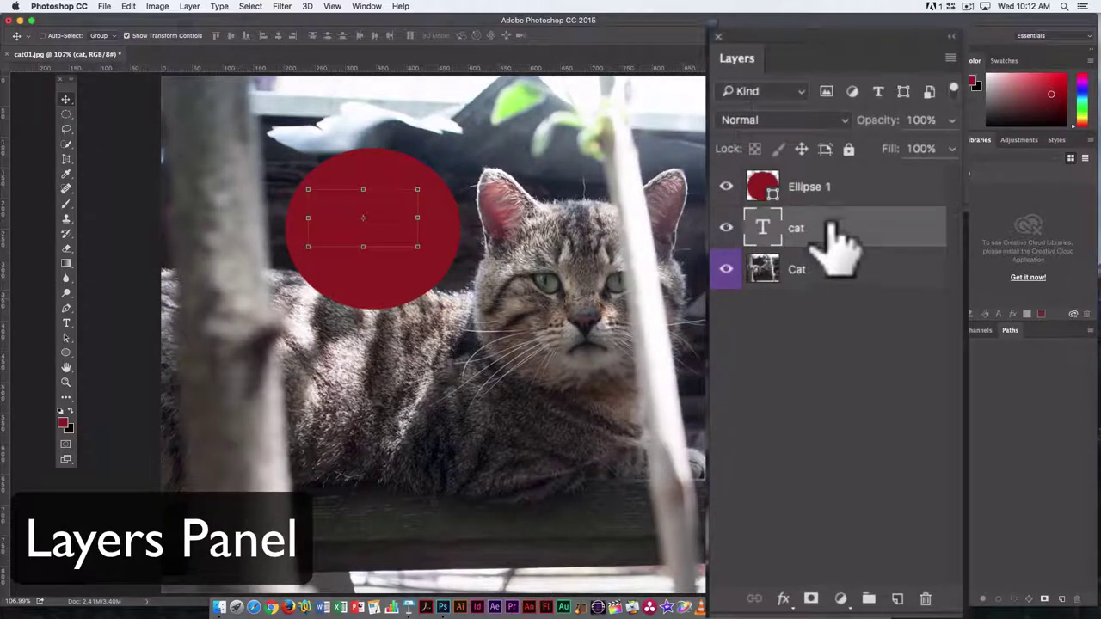
{"action": "left_click_drag", "start_coordinate": [833, 241], "coordinate": [821, 174]}
{"action": "mouse_move", "coordinate": [378, 224]}
{"action": "left_mouse_down"}
{"action": "mouse_move", "coordinate": [403, 232]}
{"action": "mouse_move", "coordinate": [387, 242]}
{"action": "left_mouse_up"}
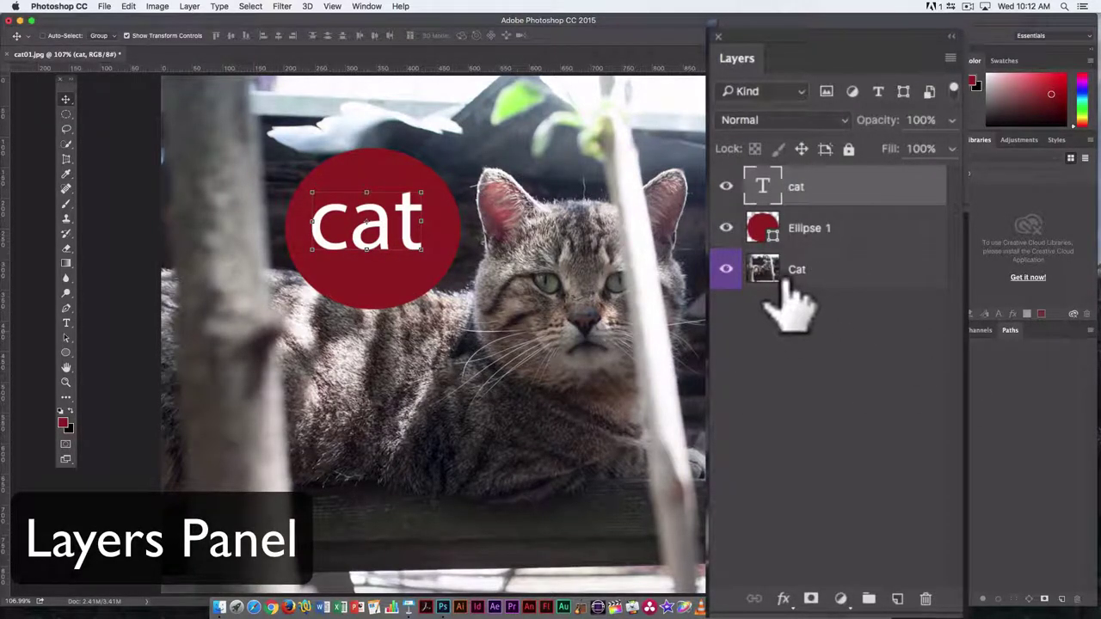
{"action": "left_click", "coordinate": [815, 342]}
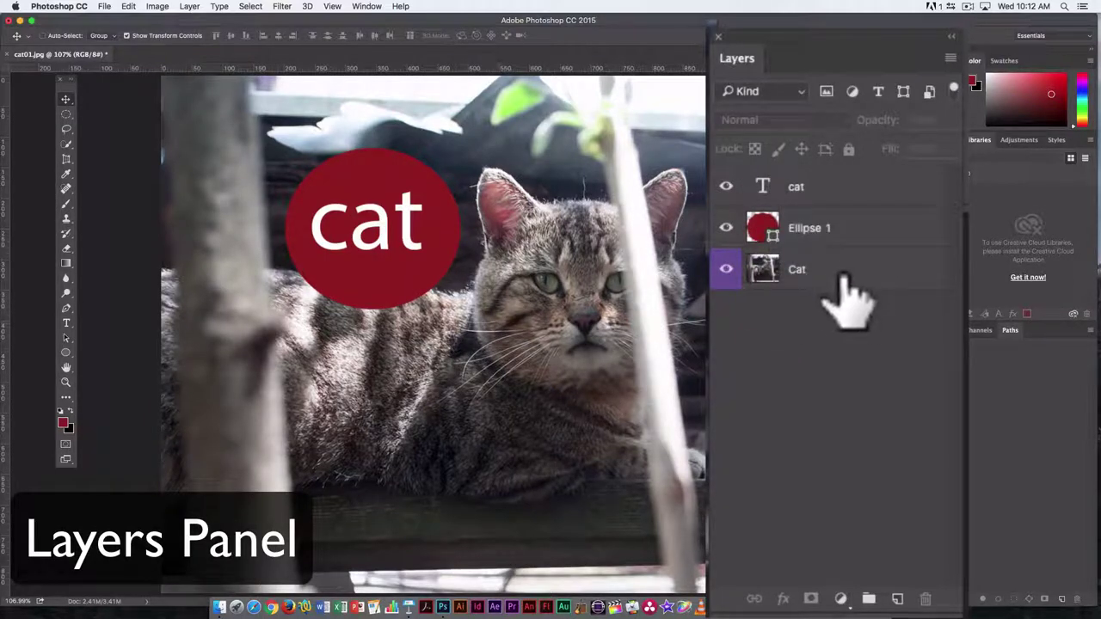
{"action": "left_click_drag", "start_coordinate": [831, 266], "coordinate": [815, 185]}
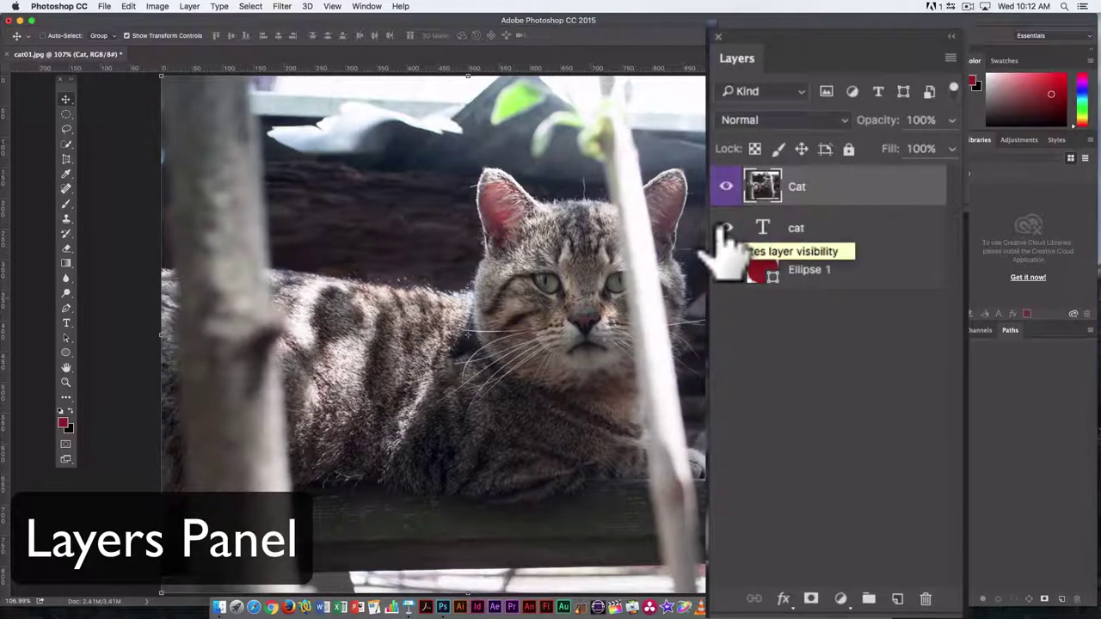
Step: Move the Cat photo layer back below the logo layers, then deselect all layers
{"action": "left_click_drag", "start_coordinate": [795, 191], "coordinate": [796, 296]}
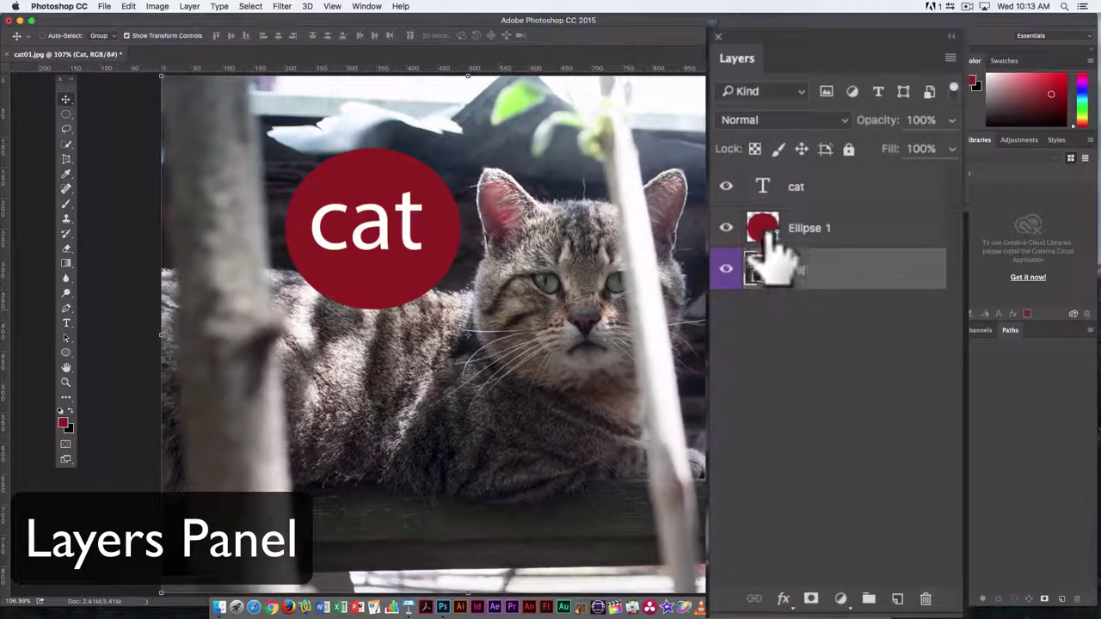
{"action": "left_click_drag", "start_coordinate": [778, 245], "coordinate": [848, 344]}
{"action": "left_click", "coordinate": [849, 341]}
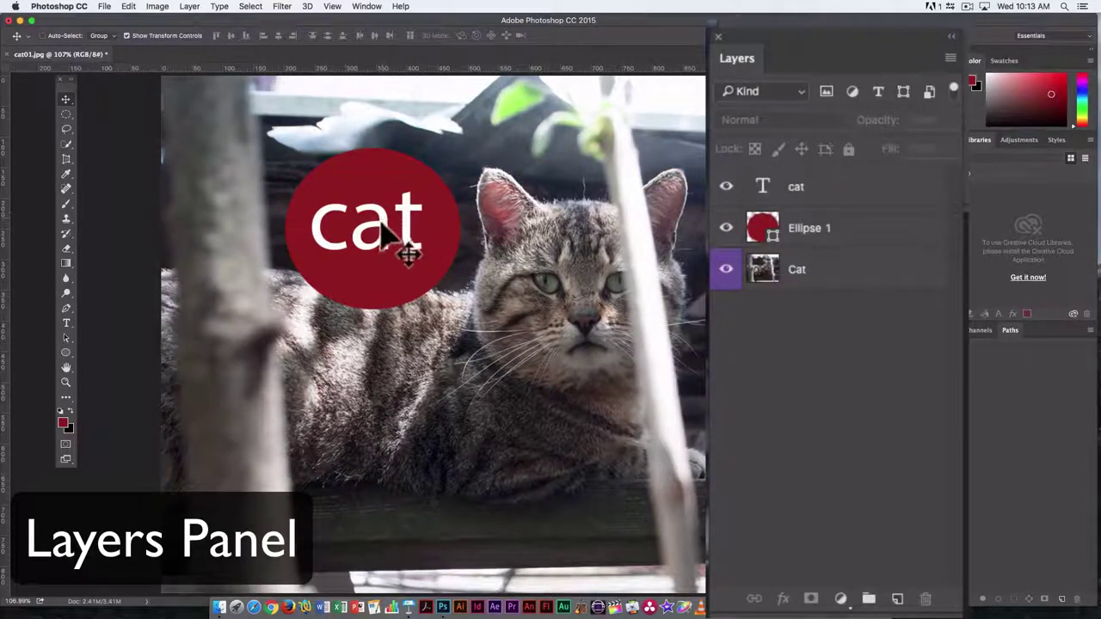
Step: Select the cat text and Ellipse 1 layers in turn, ending with the Cat photo layer selected
{"action": "left_click", "coordinate": [821, 194]}
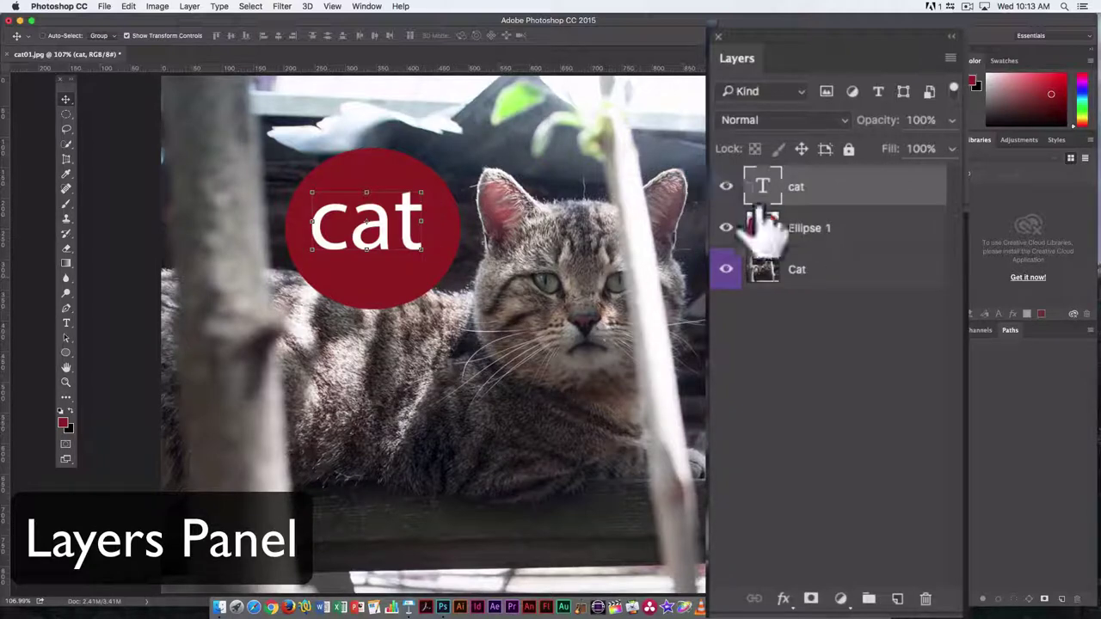
{"action": "left_click", "coordinate": [813, 234]}
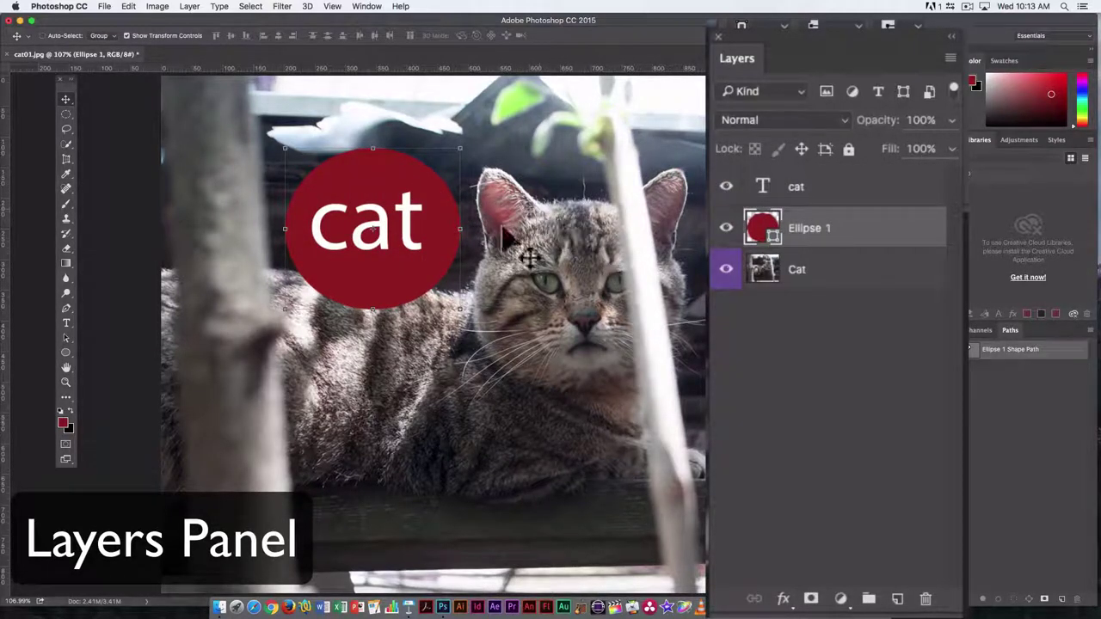
{"action": "left_click", "coordinate": [873, 413]}
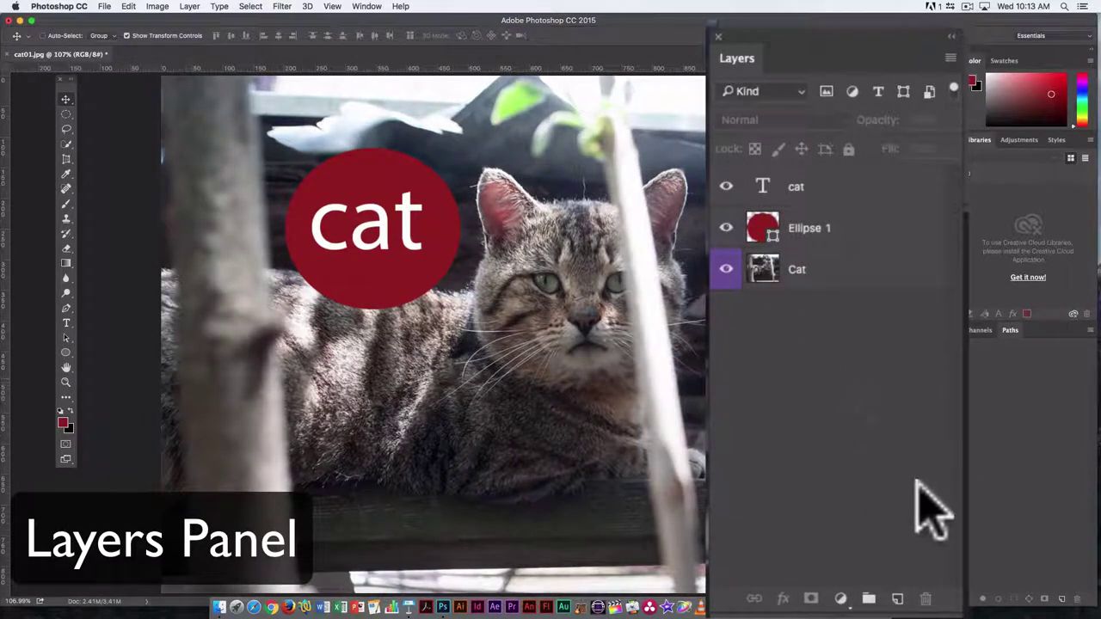
{"action": "left_click", "coordinate": [822, 196]}
{"action": "left_click", "coordinate": [829, 273]}
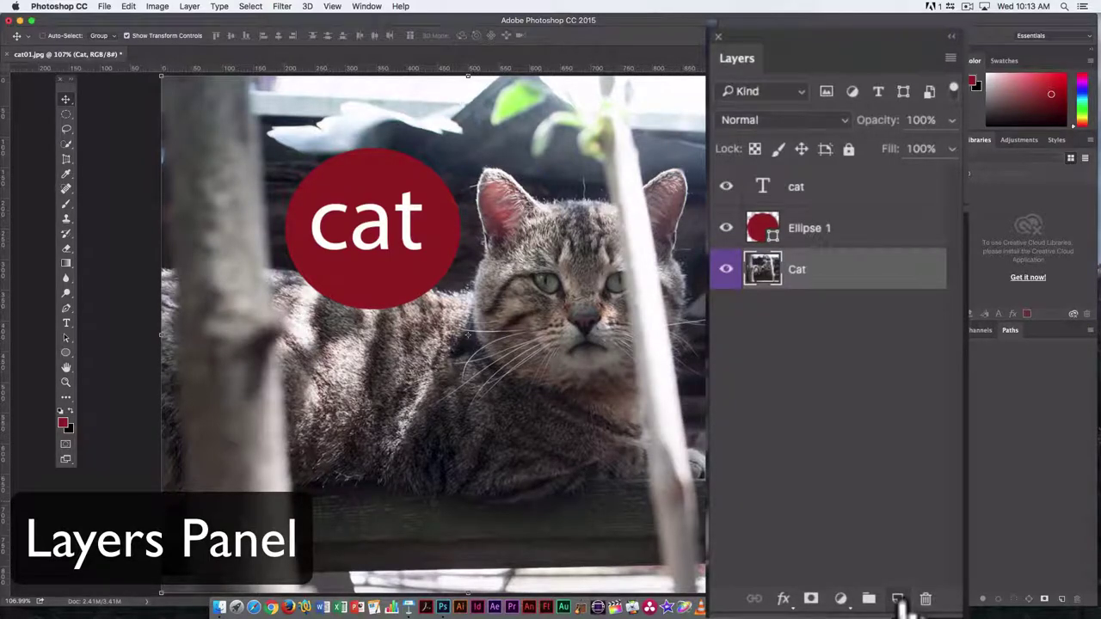
Step: Add an empty Layer 1 above the Cat photo and set the foreground colour to teal
{"action": "left_click", "coordinate": [897, 598]}
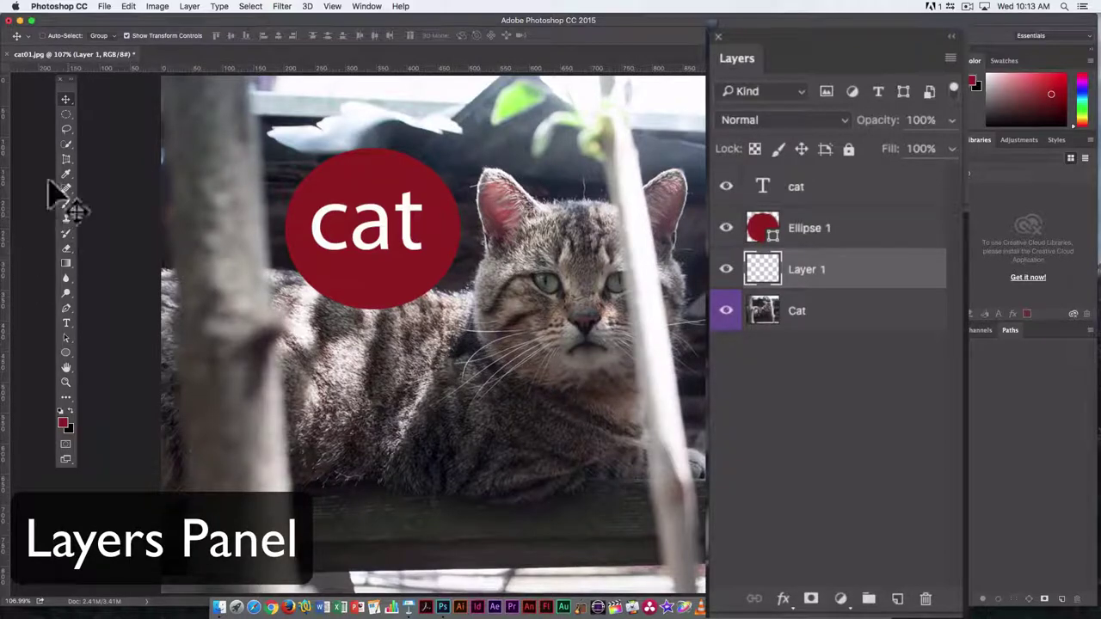
{"action": "left_click", "coordinate": [65, 422]}
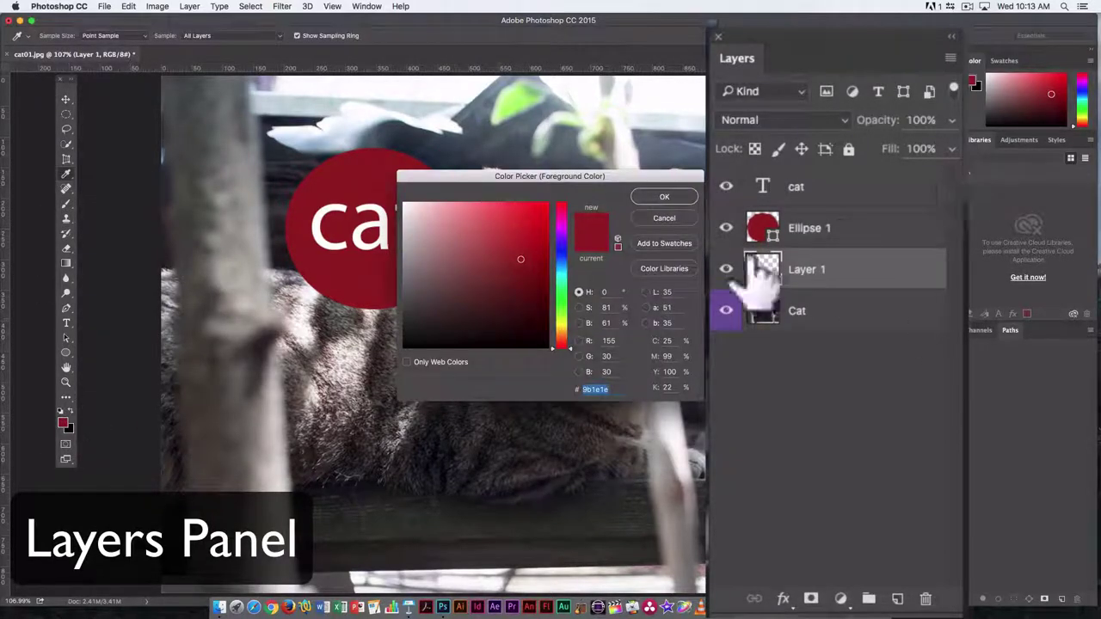
{"action": "left_click", "coordinate": [560, 251]}
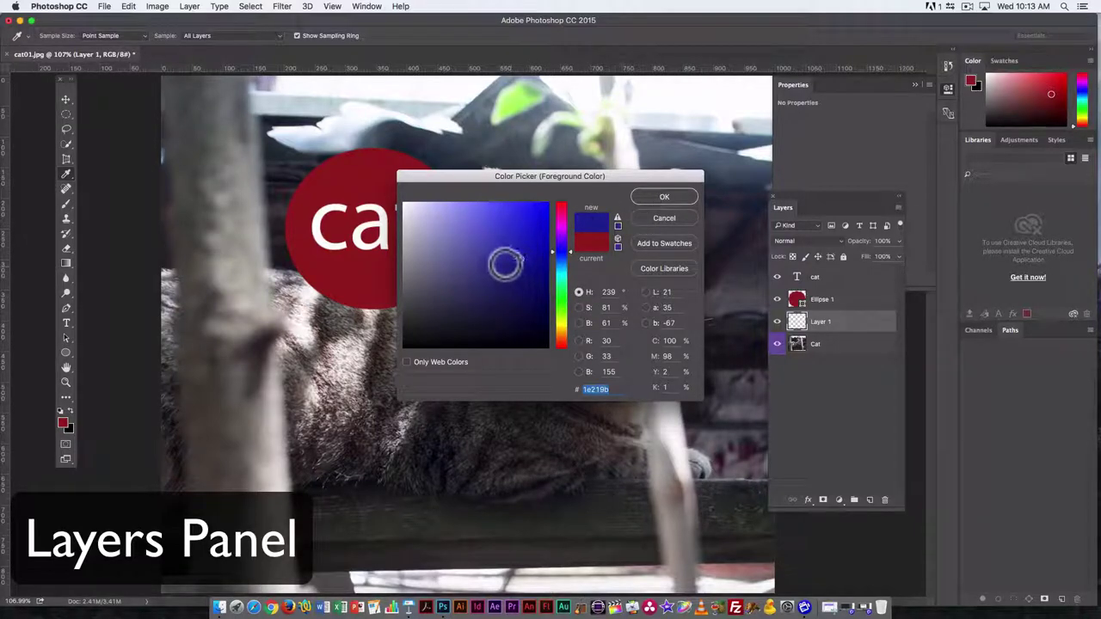
{"action": "left_click_drag", "start_coordinate": [568, 251], "coordinate": [568, 270]}
{"action": "left_click", "coordinate": [666, 196]}
{"action": "key", "text": "v"}
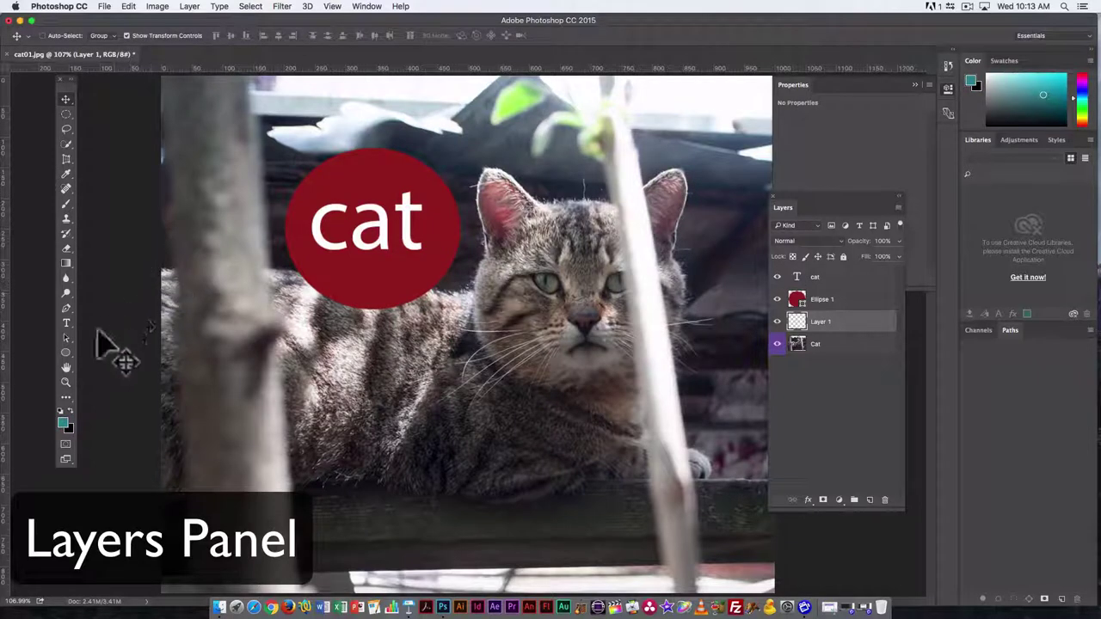
Step: Paint teal brush strokes around the cat's eyes on Layer 1
{"action": "left_click", "coordinate": [63, 204]}
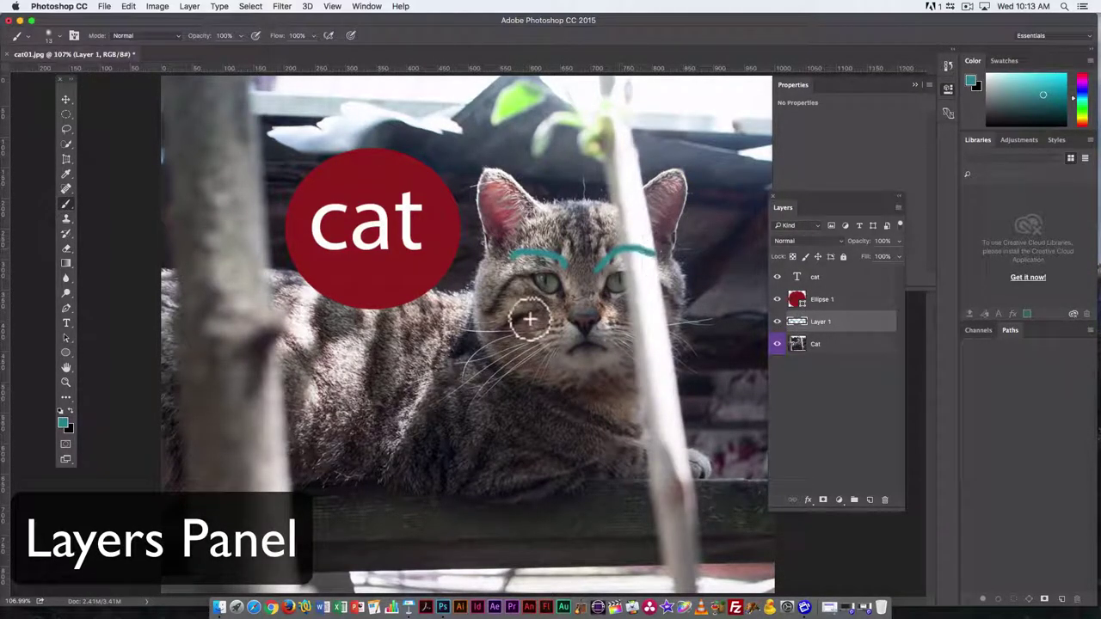
{"action": "left_click_drag", "start_coordinate": [509, 297], "coordinate": [563, 305]}
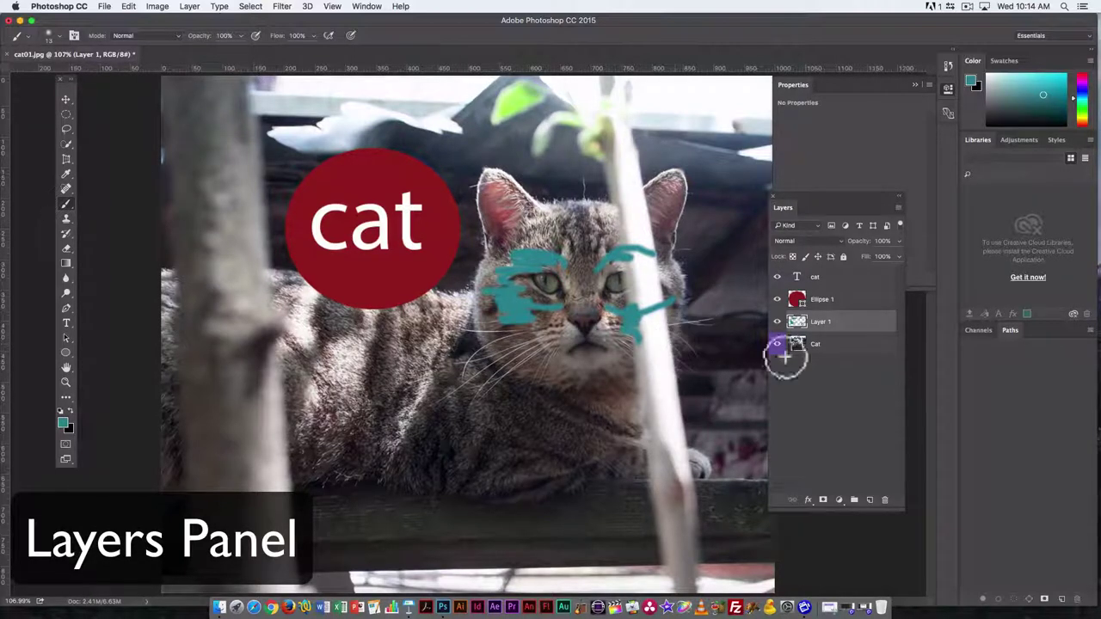
{"action": "left_click_drag", "start_coordinate": [812, 325], "coordinate": [894, 314]}
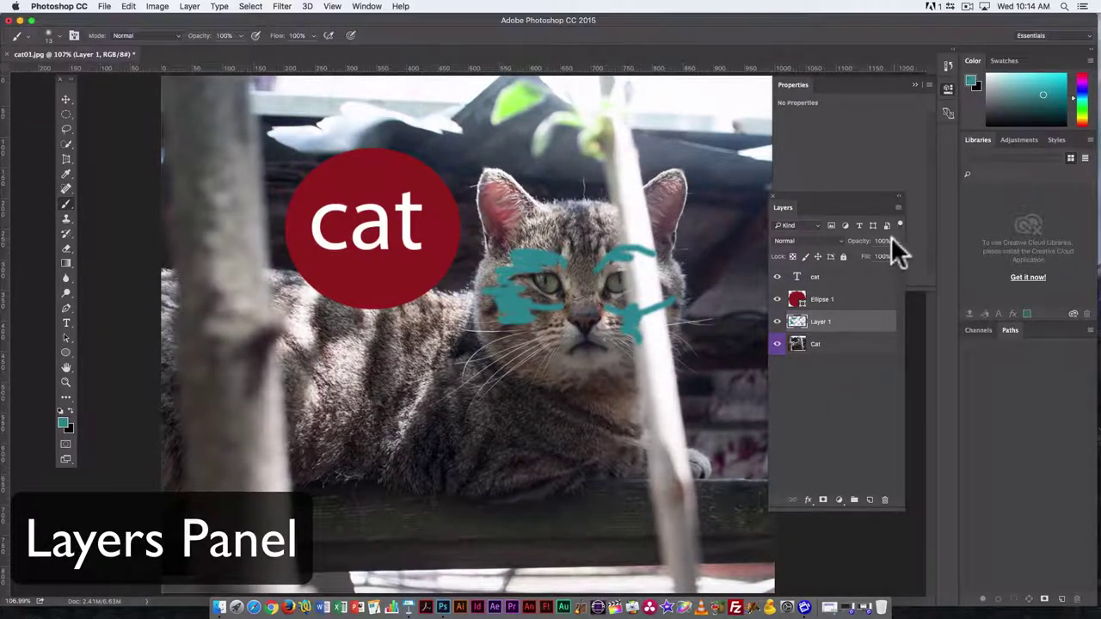
{"action": "left_click_drag", "start_coordinate": [894, 239], "coordinate": [867, 252]}
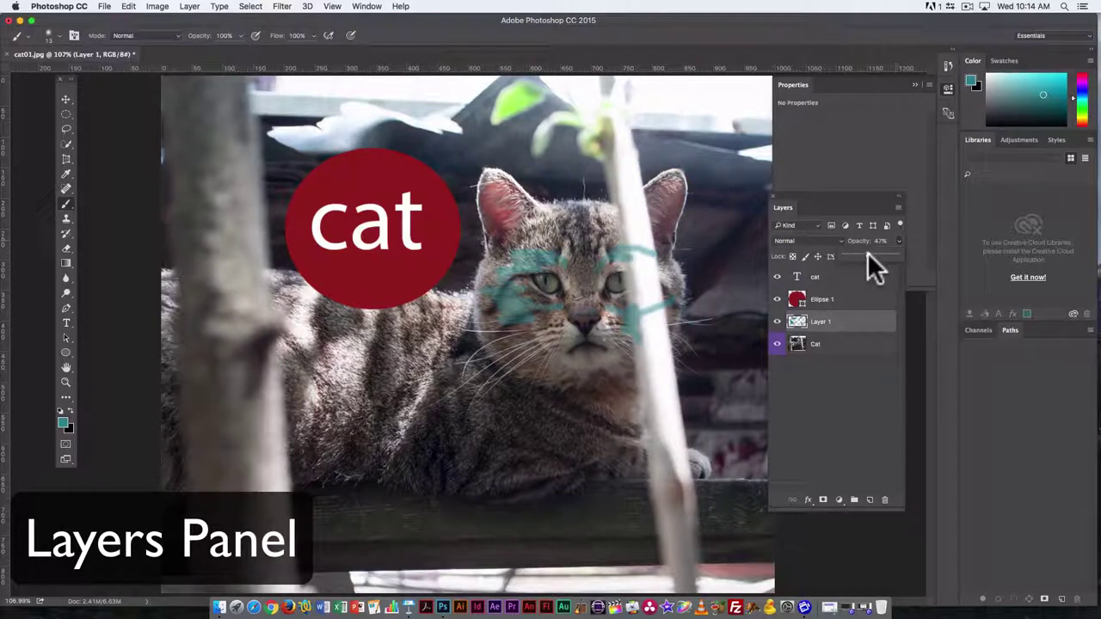
{"action": "key", "text": "ctrl+z"}
{"action": "mouse_move", "coordinate": [823, 322]}
{"action": "left_mouse_down"}
{"action": "mouse_move", "coordinate": [811, 290]}
{"action": "mouse_move", "coordinate": [821, 280]}
{"action": "left_mouse_up"}
{"action": "left_click", "coordinate": [816, 294]}
{"action": "left_click", "coordinate": [816, 277]}
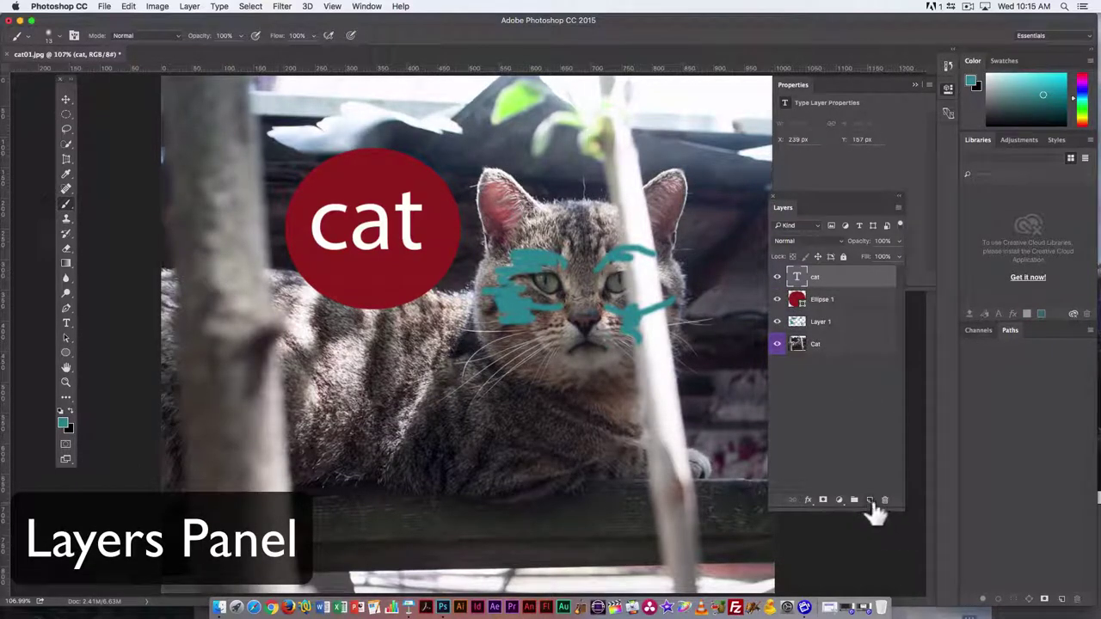
{"action": "left_click", "coordinate": [826, 331]}
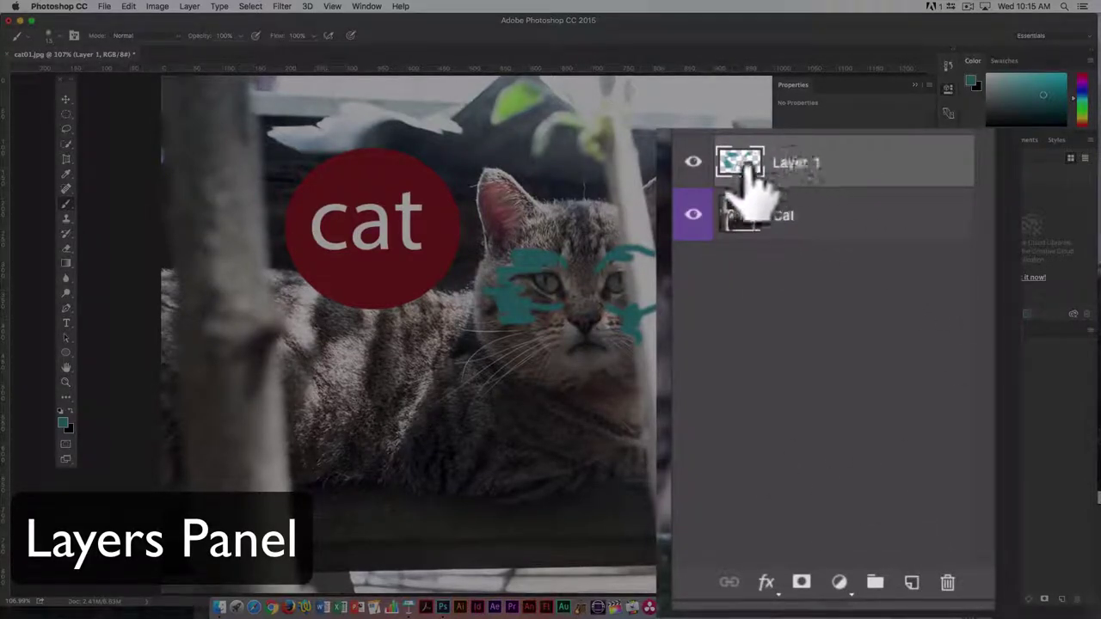
Step: Rename Layer 1 to 'blue', then select it and deselect all layers
{"action": "double_click", "coordinate": [794, 162]}
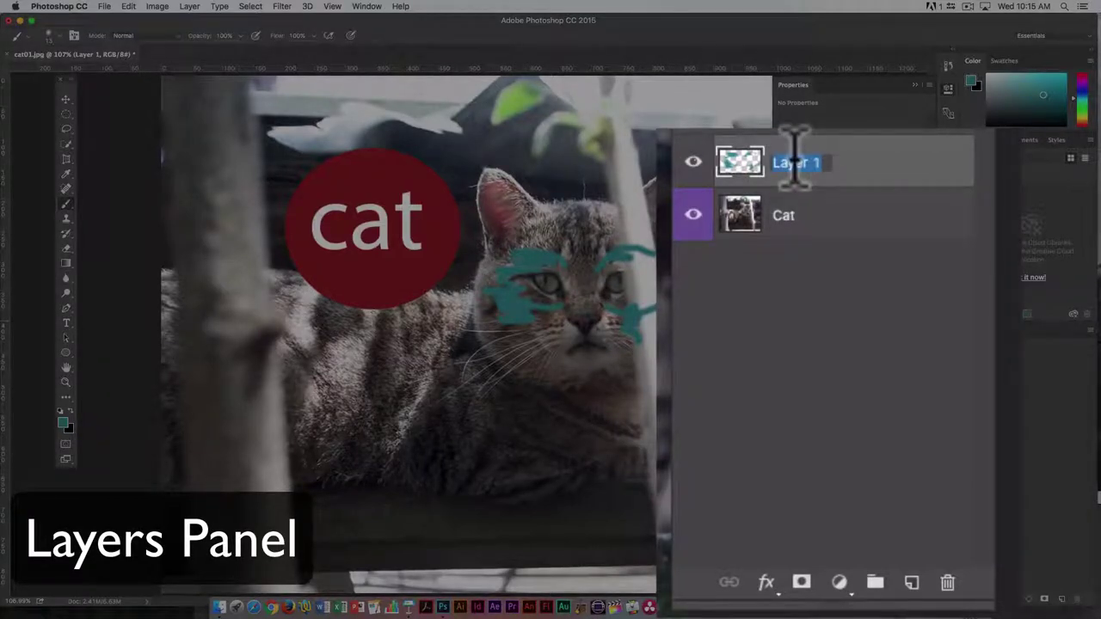
{"action": "type", "text": "d"}
{"action": "key", "text": "Return"}
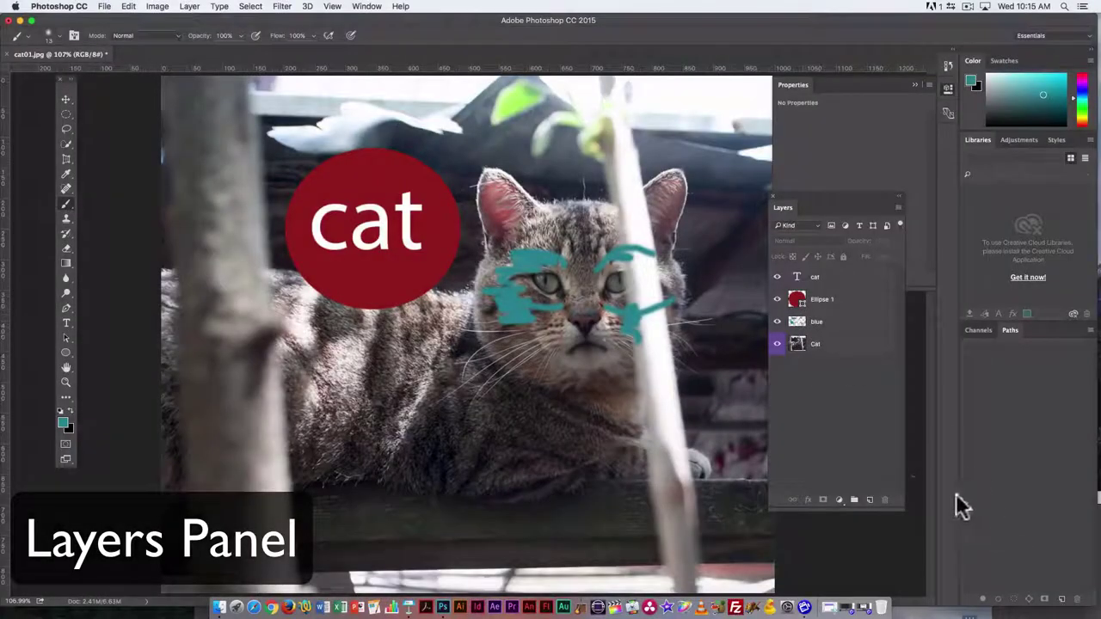
{"action": "left_click", "coordinate": [832, 329]}
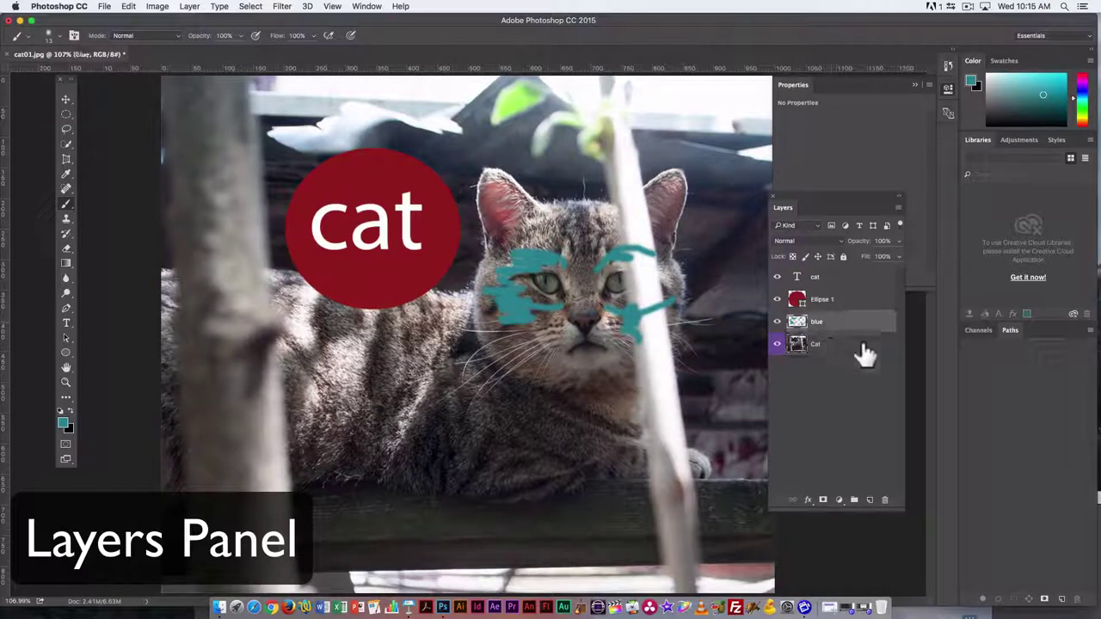
{"action": "left_click", "coordinate": [828, 365]}
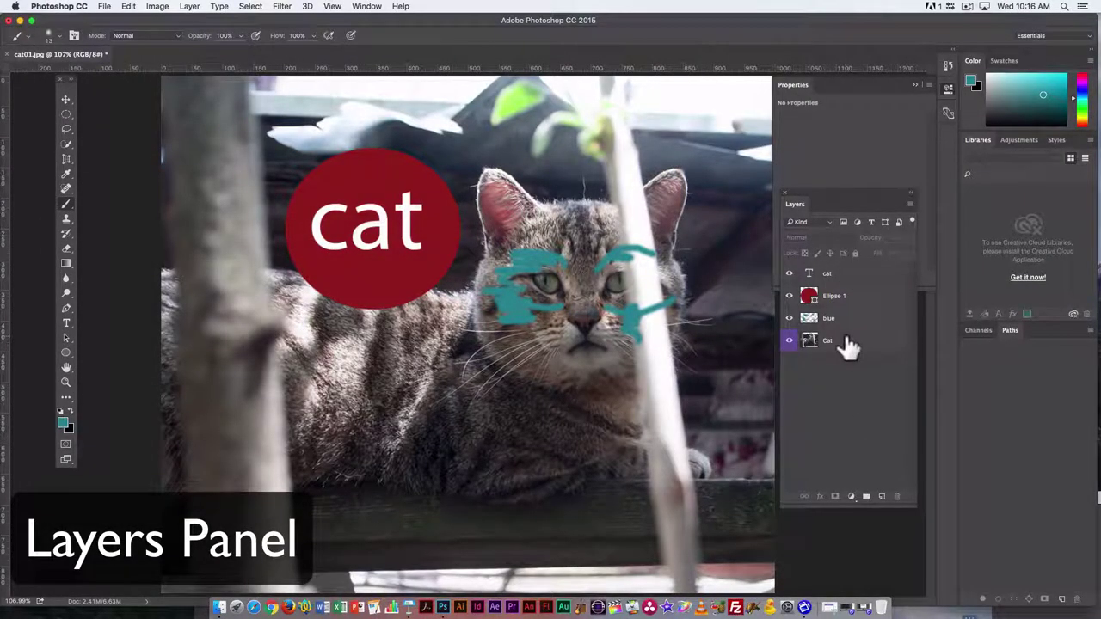
{"action": "left_click", "coordinate": [846, 343]}
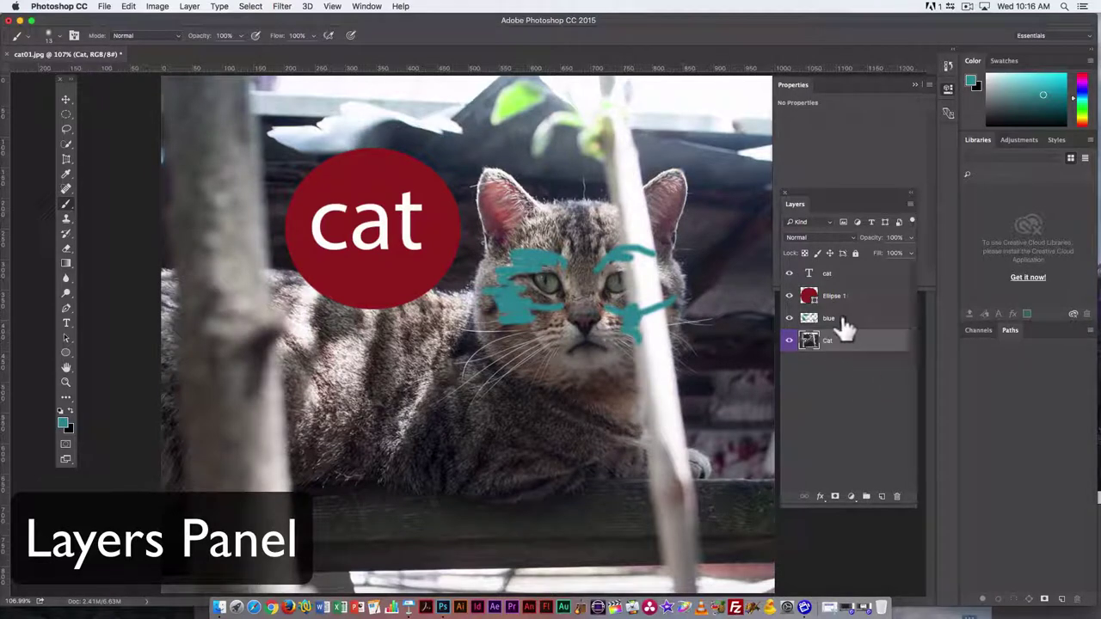
{"action": "left_click", "coordinate": [844, 320]}
{"action": "left_click", "coordinate": [839, 376]}
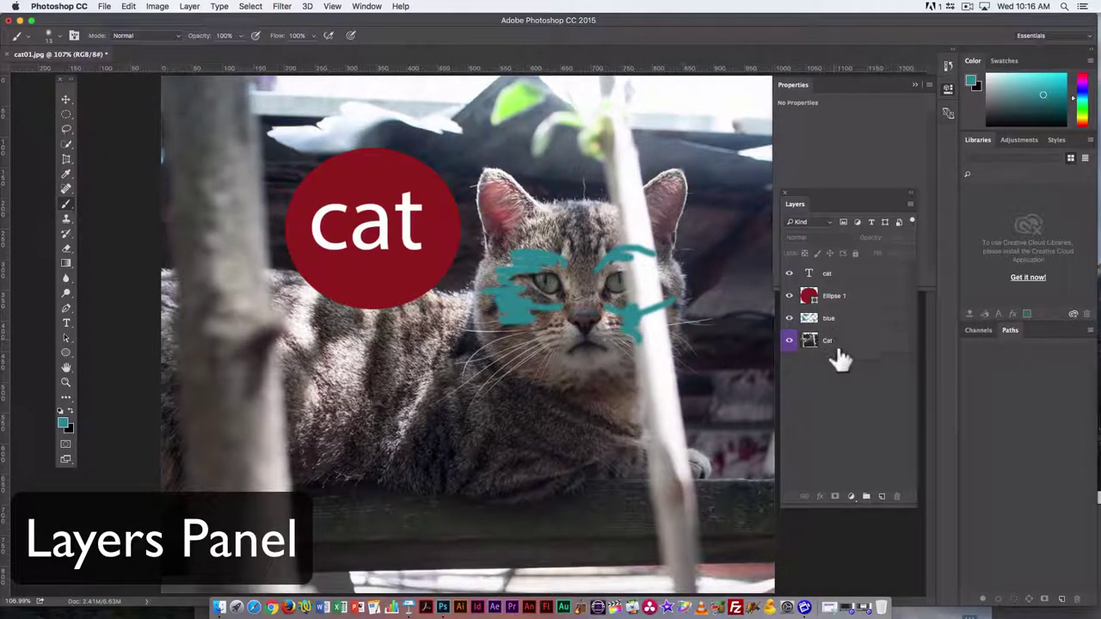
{"action": "left_click", "coordinate": [458, 326]}
{"action": "left_click", "coordinate": [637, 209]}
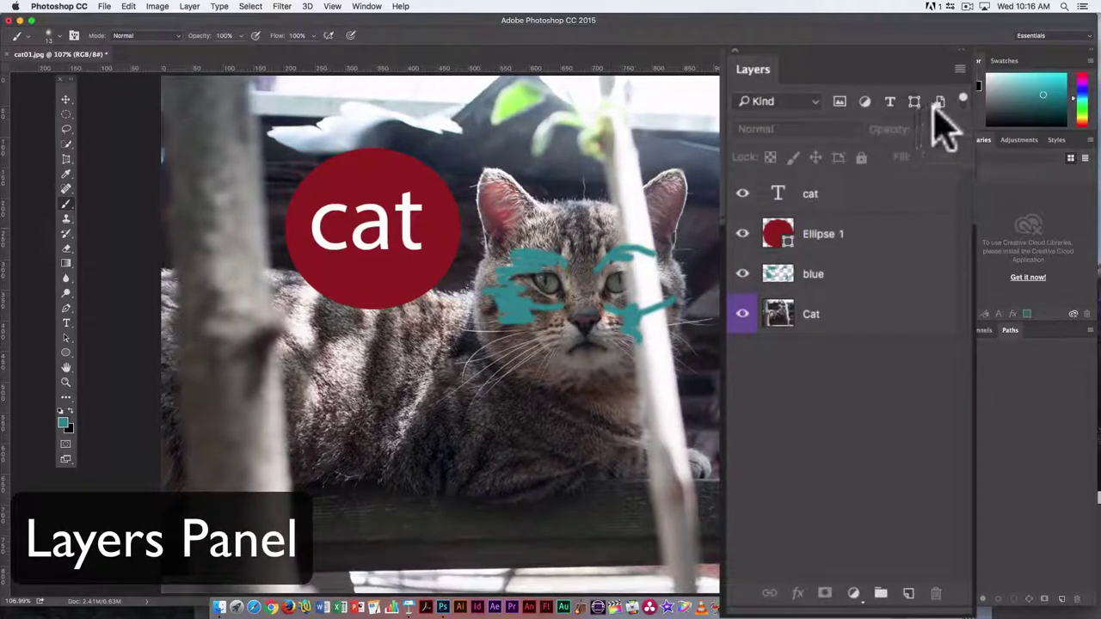
{"action": "left_click", "coordinate": [839, 101]}
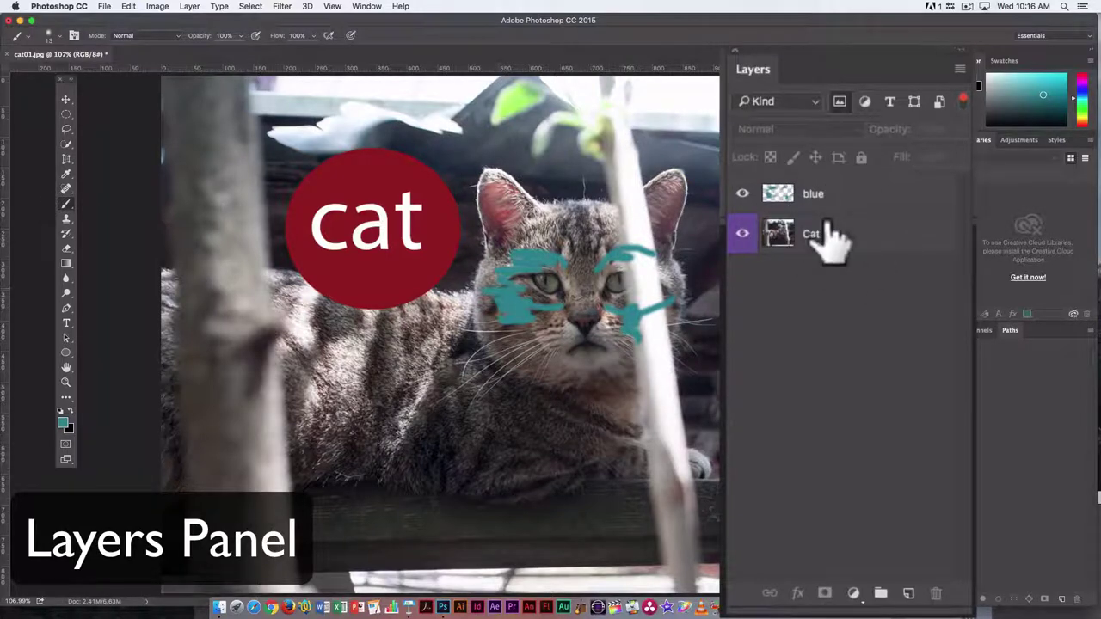
{"action": "left_click", "coordinate": [839, 102]}
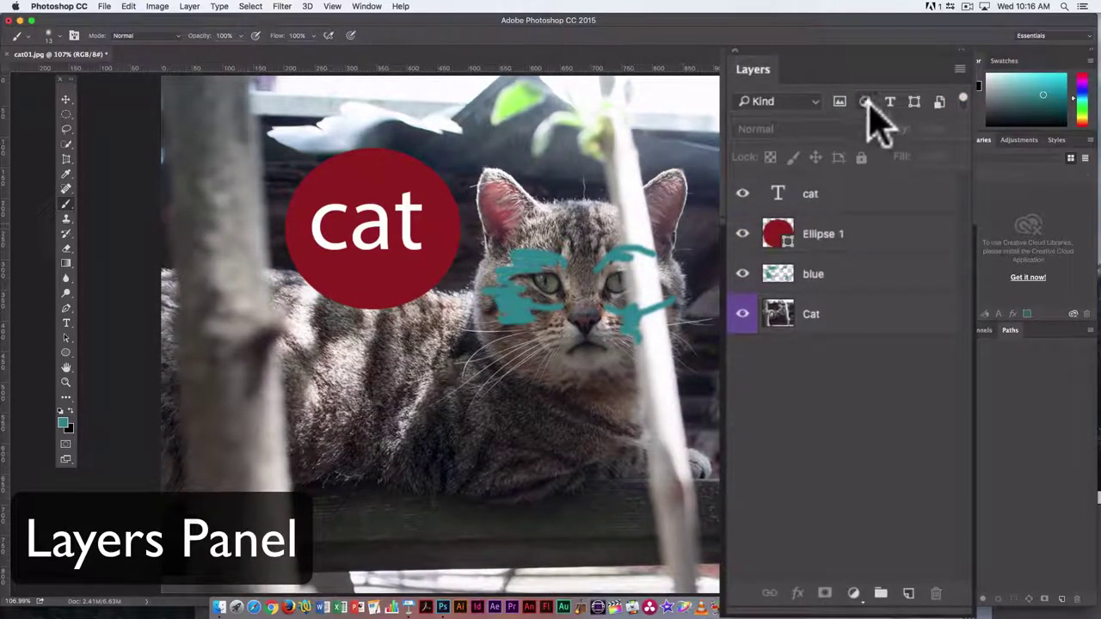
{"action": "left_click", "coordinate": [865, 101]}
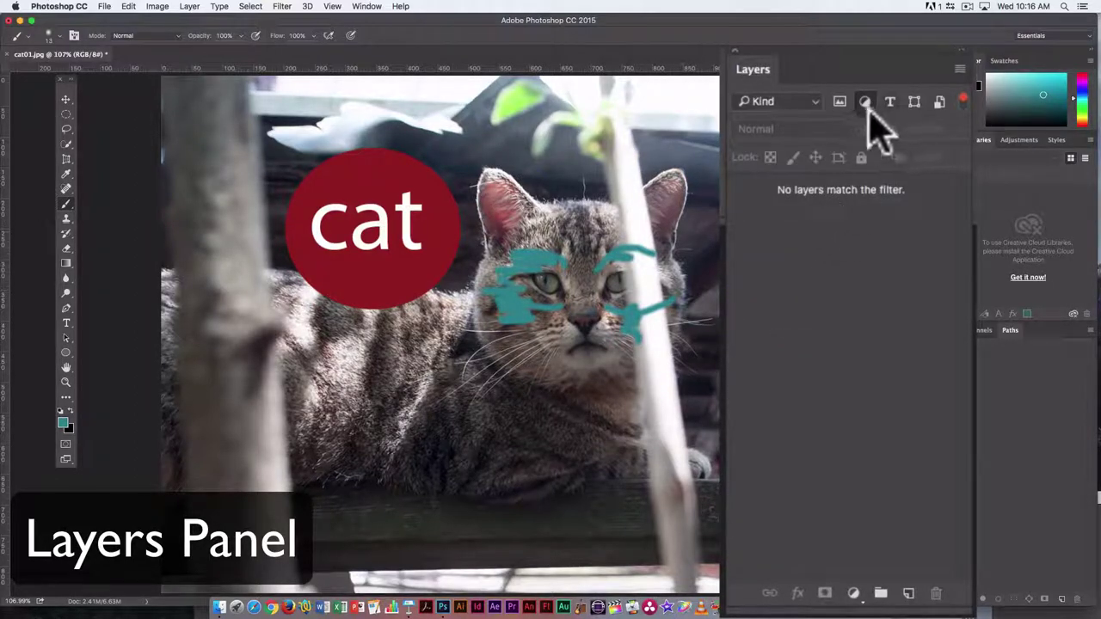
{"action": "left_click", "coordinate": [865, 102]}
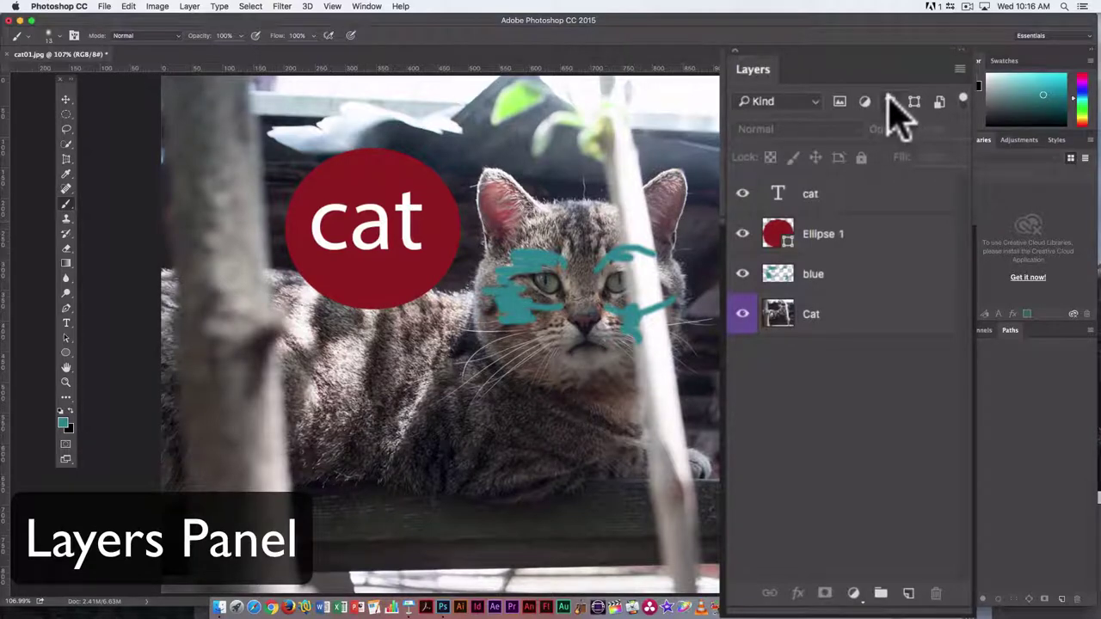
{"action": "left_click", "coordinate": [890, 102]}
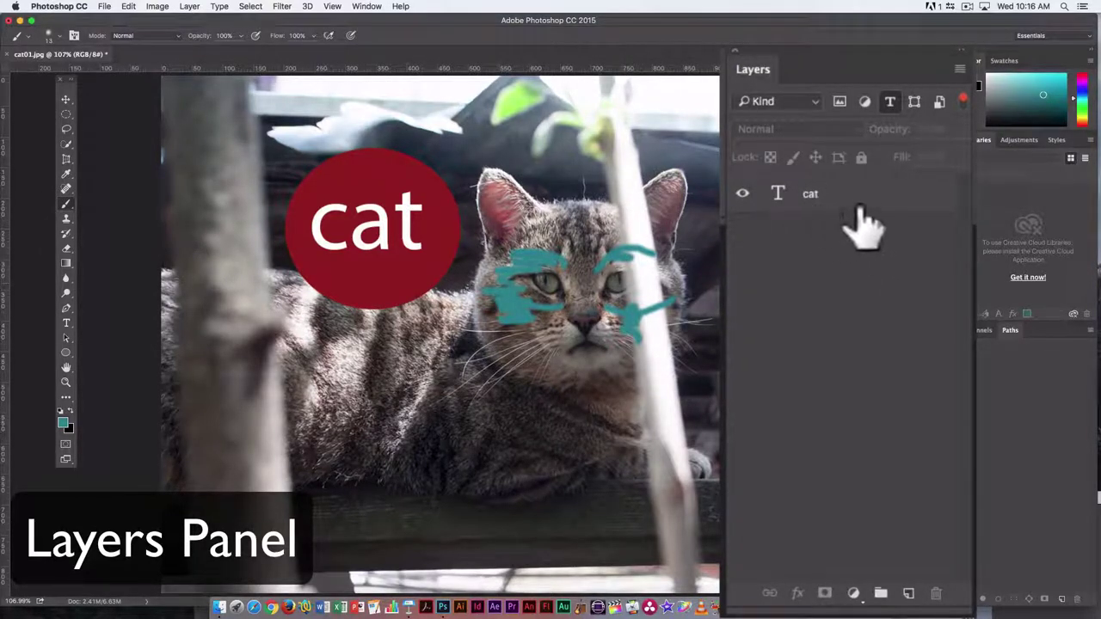
{"action": "left_click", "coordinate": [890, 102]}
{"action": "left_click", "coordinate": [914, 101]}
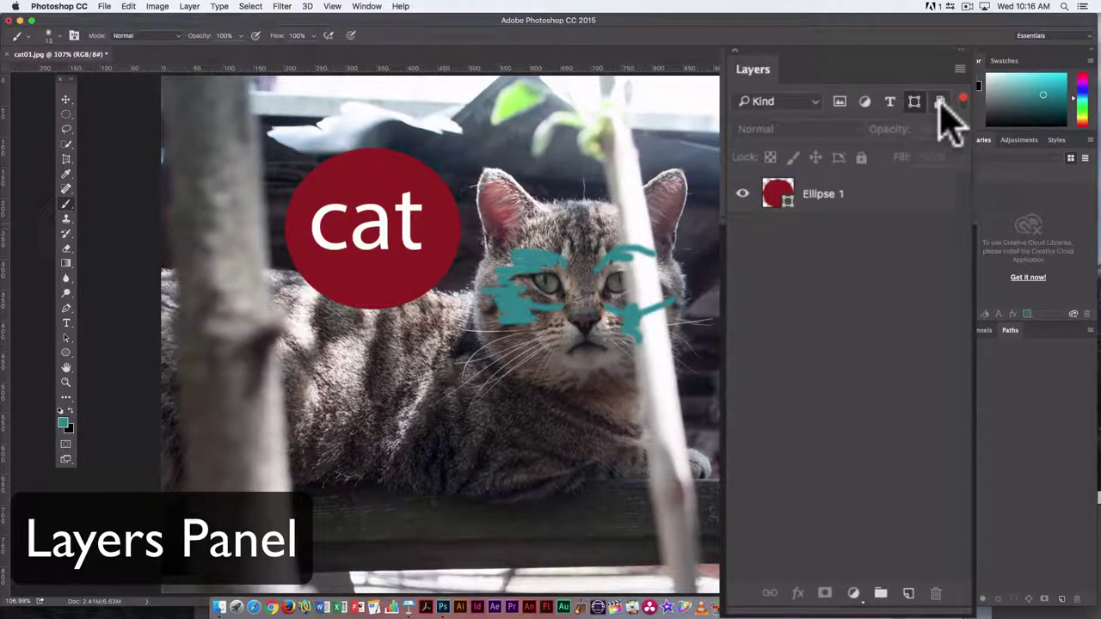
{"action": "left_click", "coordinate": [940, 102]}
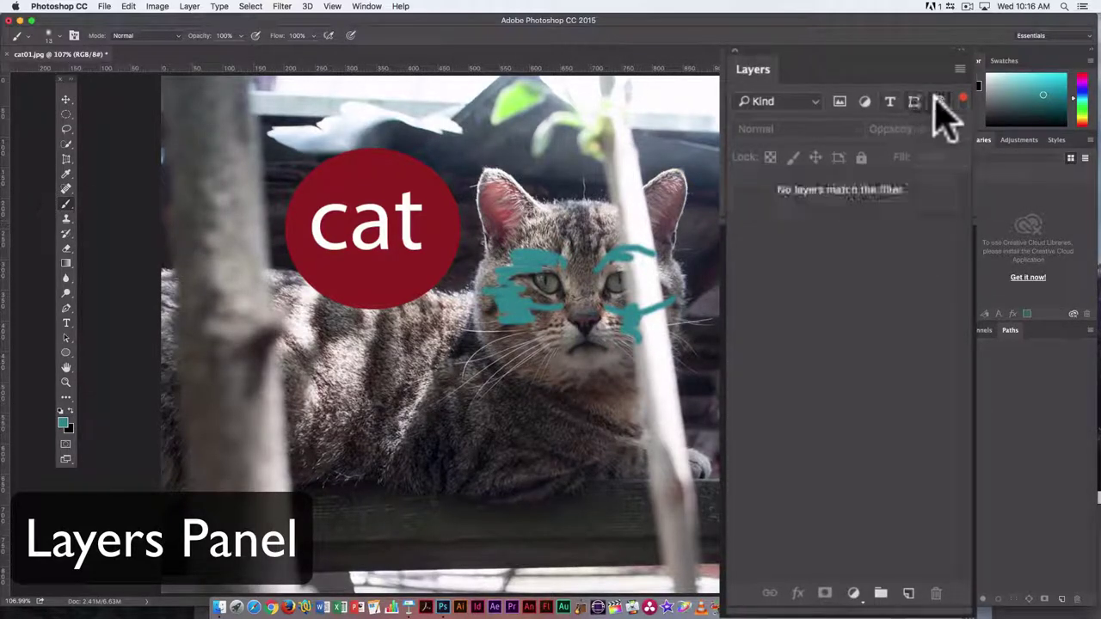
{"action": "left_click", "coordinate": [939, 102]}
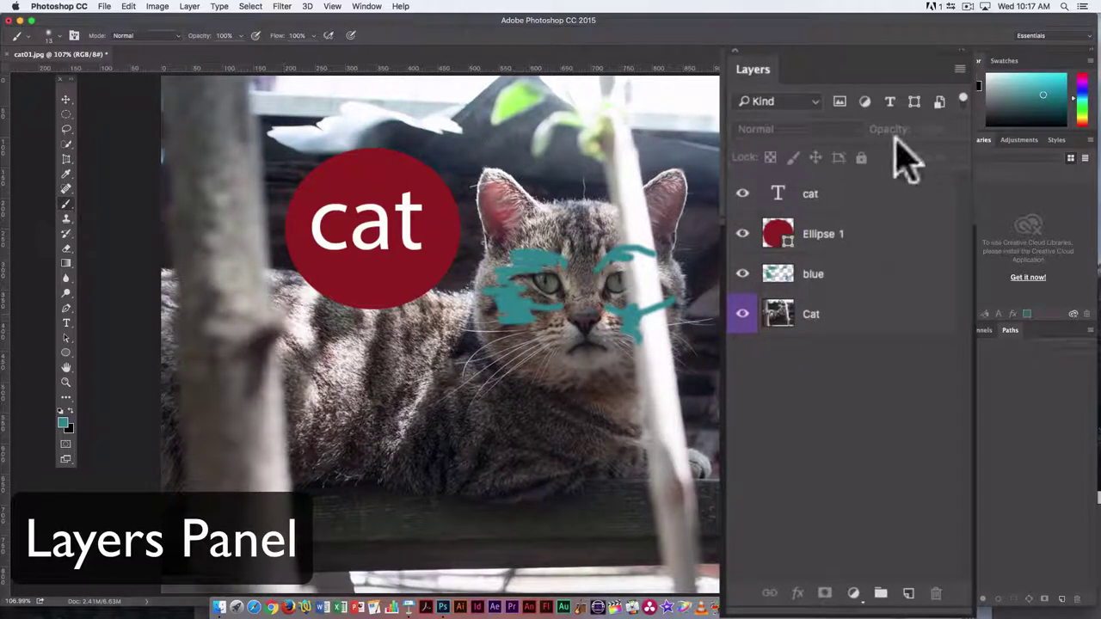
{"action": "left_click", "coordinate": [864, 102]}
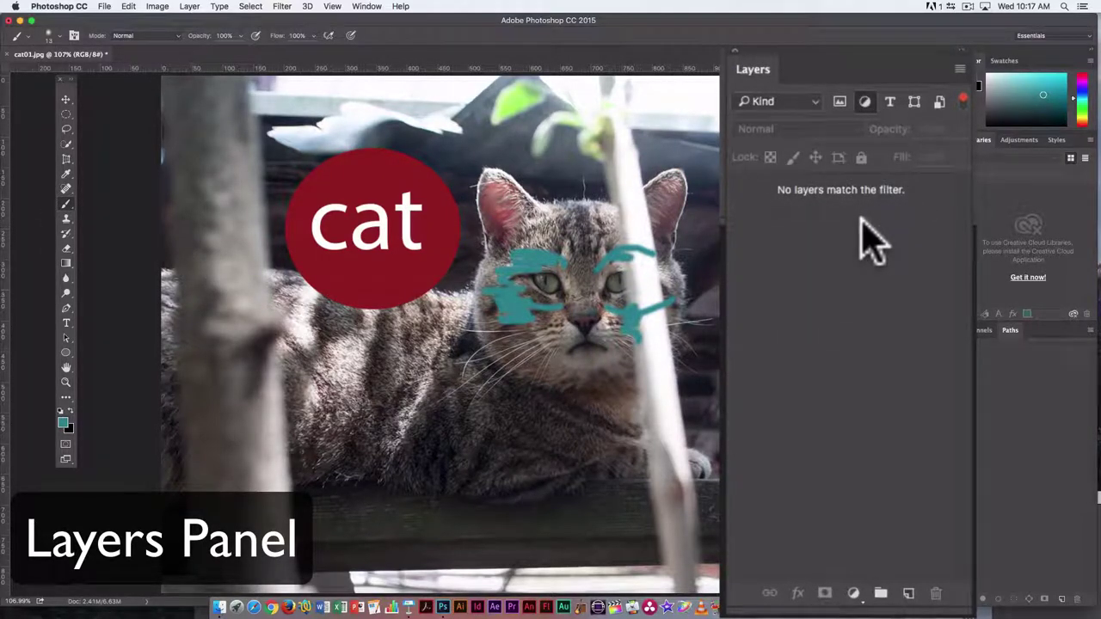
{"action": "left_click", "coordinate": [864, 102]}
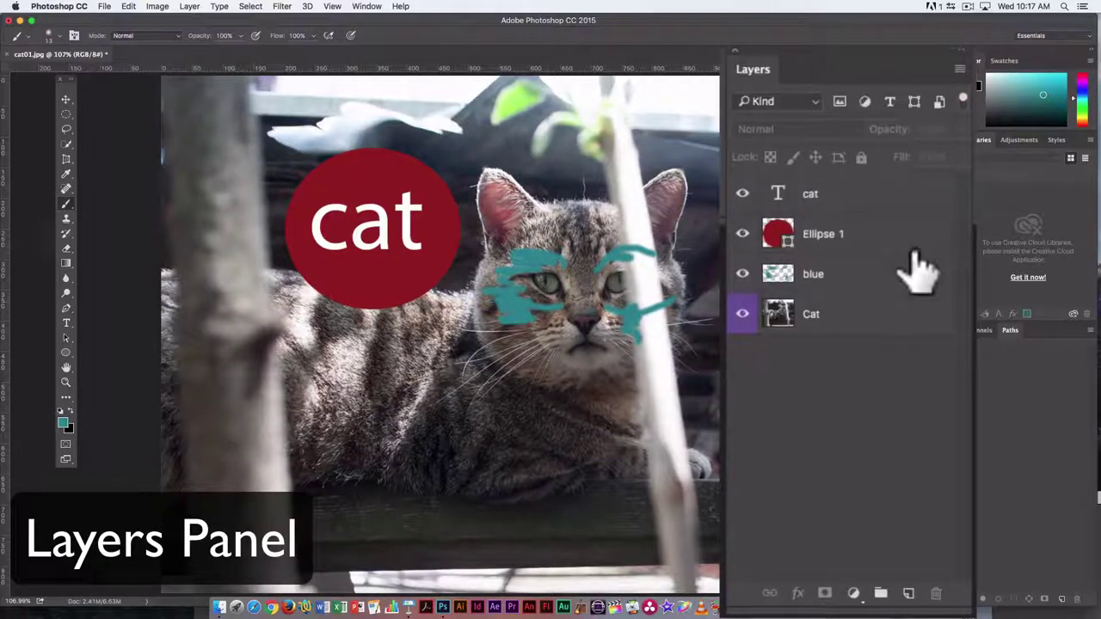
Step: Delete the blue layer, confirming the prompt, then deselect all layers
{"action": "left_click", "coordinate": [876, 288]}
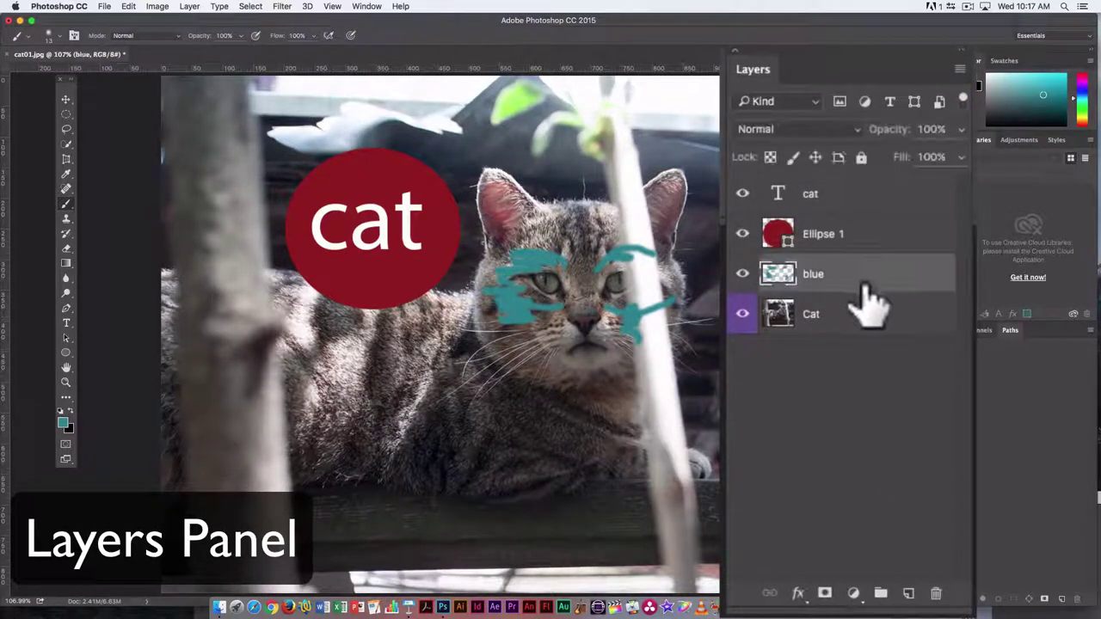
{"action": "left_click", "coordinate": [936, 593]}
{"action": "left_click", "coordinate": [637, 208]}
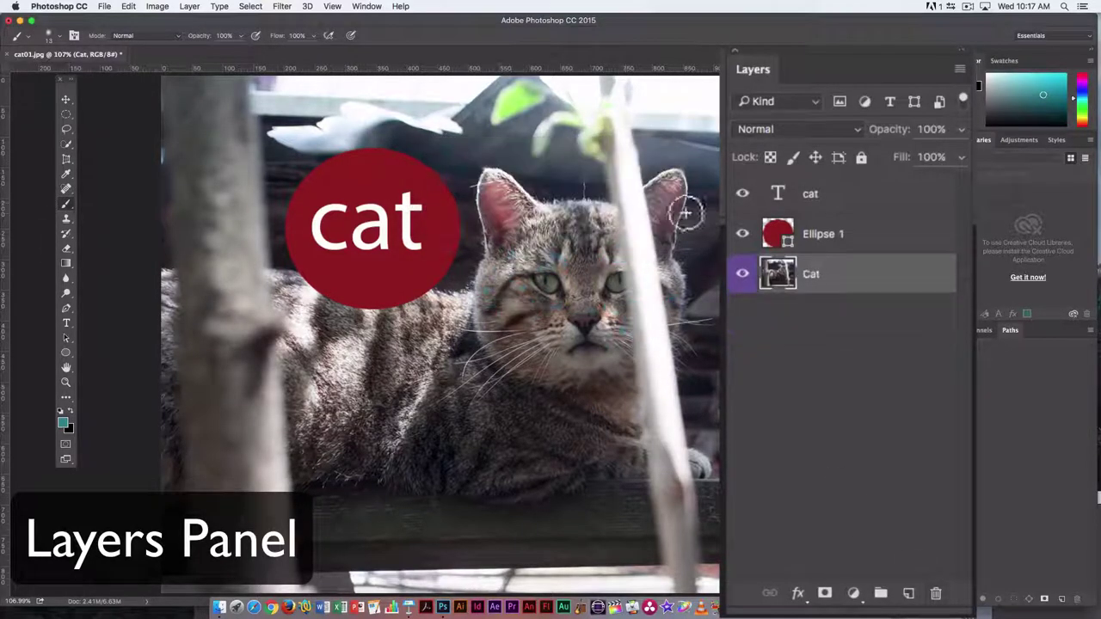
{"action": "left_click", "coordinate": [888, 338]}
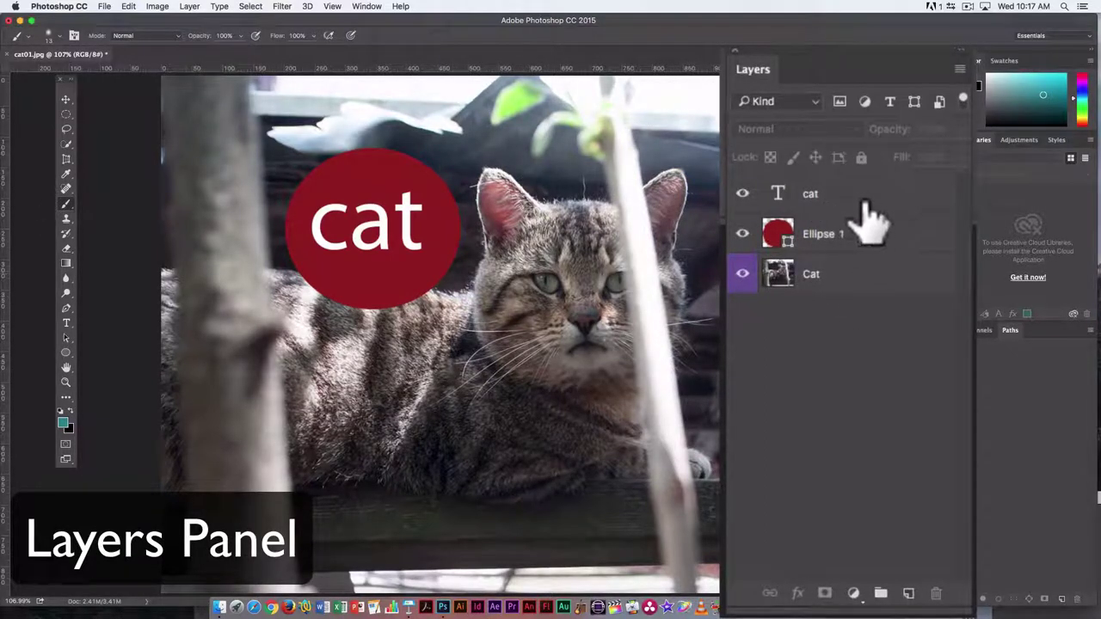
Step: Select the cat and Ellipse 1 layers and drag them together up and to the left
{"action": "left_click_drag", "start_coordinate": [832, 234], "coordinate": [400, 228]}
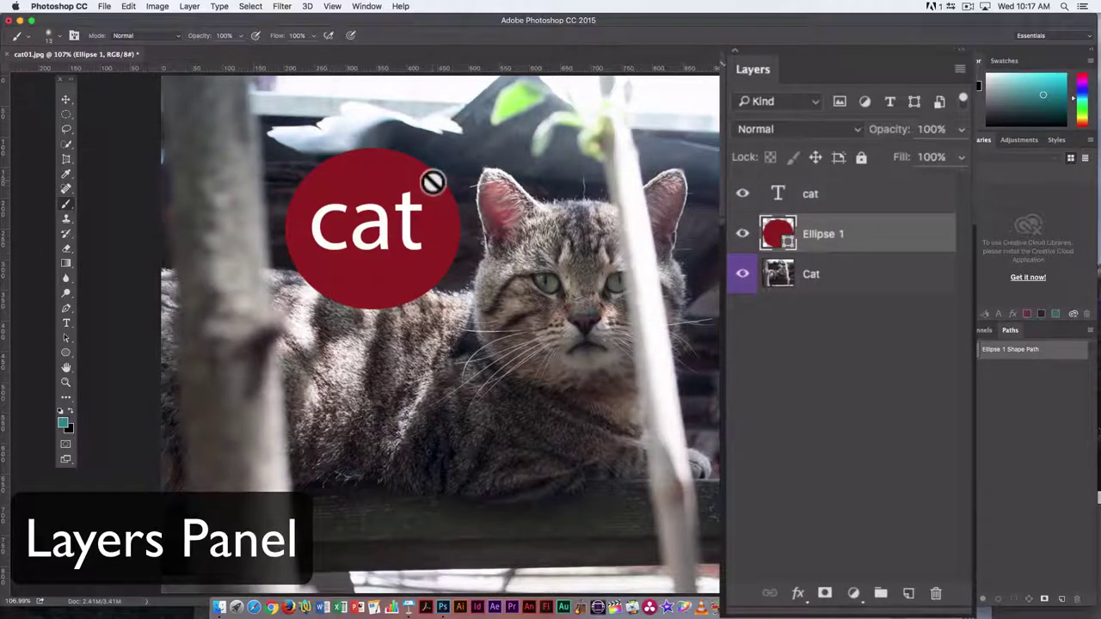
{"action": "left_click_drag", "start_coordinate": [432, 182], "coordinate": [652, 283]}
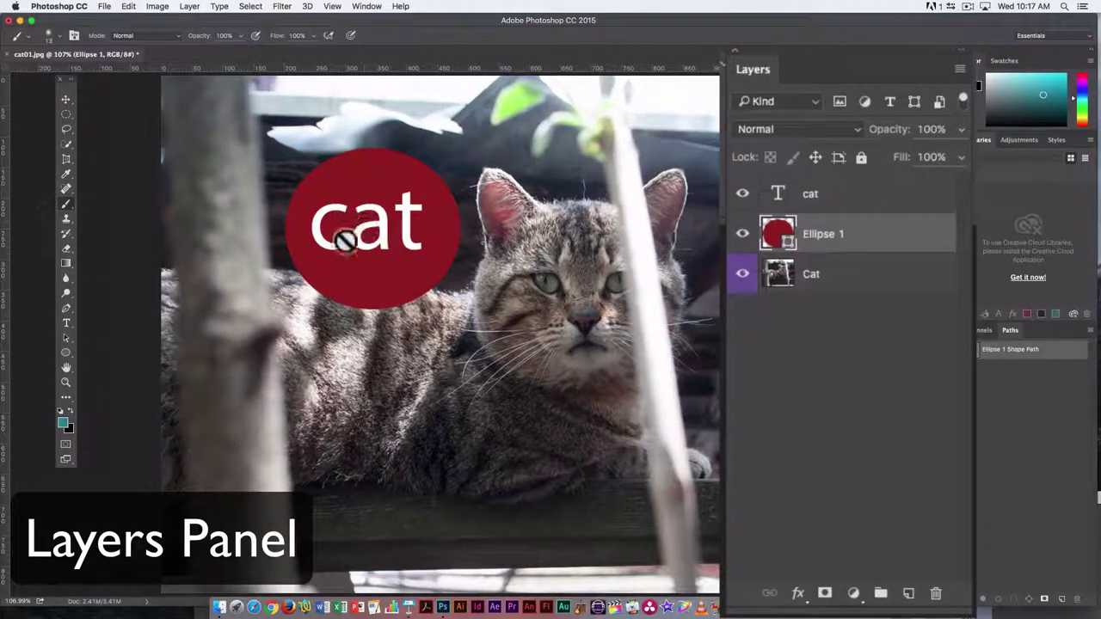
{"action": "left_click_drag", "start_coordinate": [426, 205], "coordinate": [568, 178]}
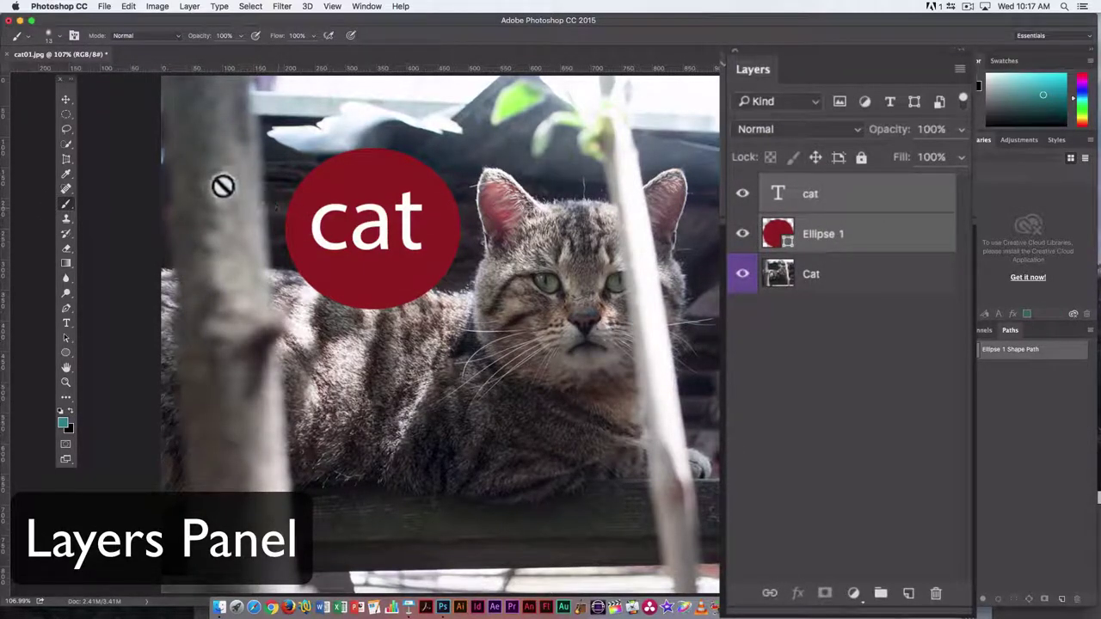
{"action": "left_click", "coordinate": [69, 99]}
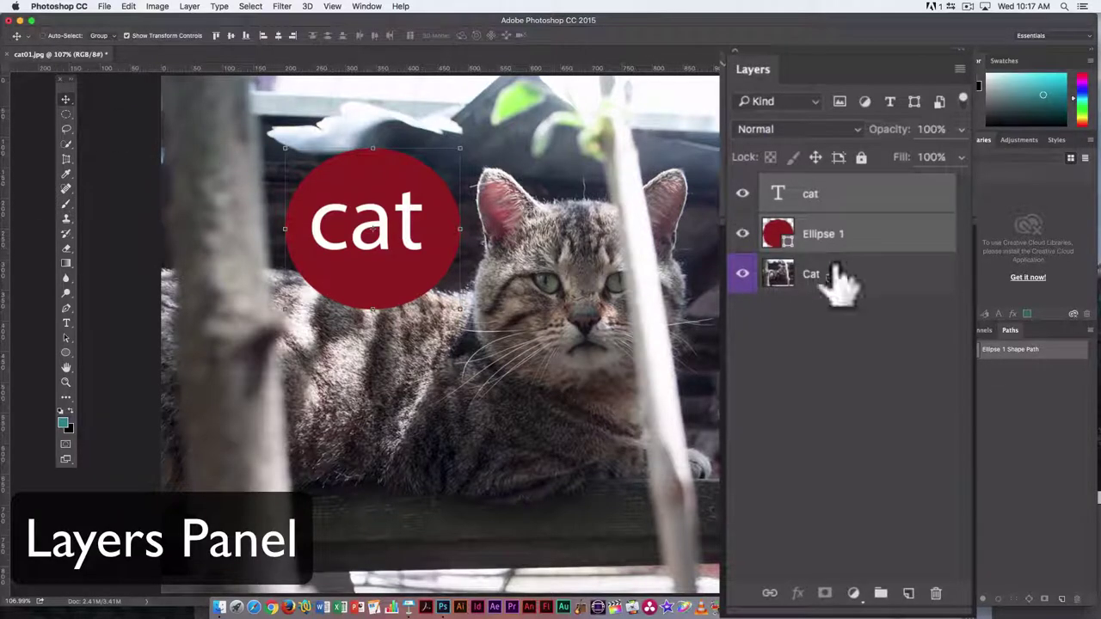
{"action": "left_click_drag", "start_coordinate": [411, 254], "coordinate": [382, 192]}
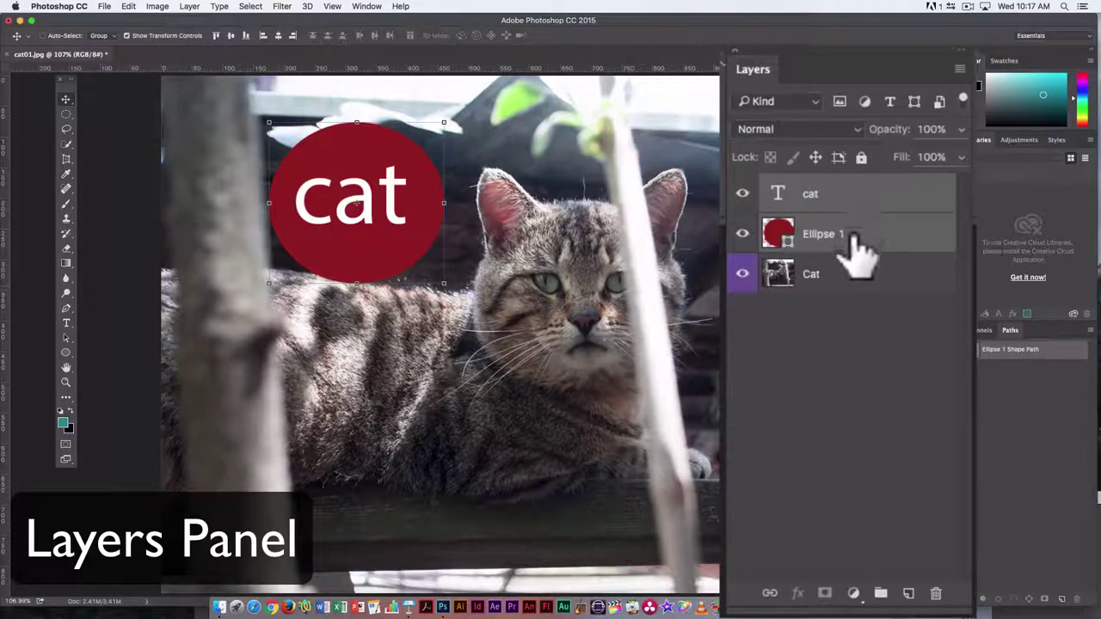
{"action": "left_click", "coordinate": [886, 439]}
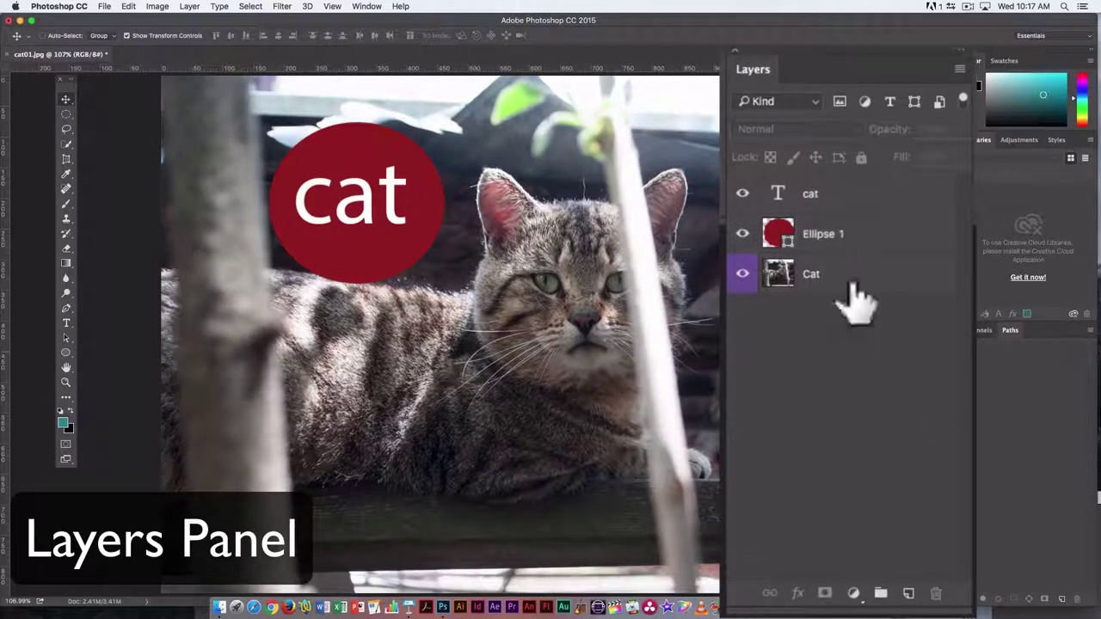
{"action": "left_click", "coordinate": [849, 243]}
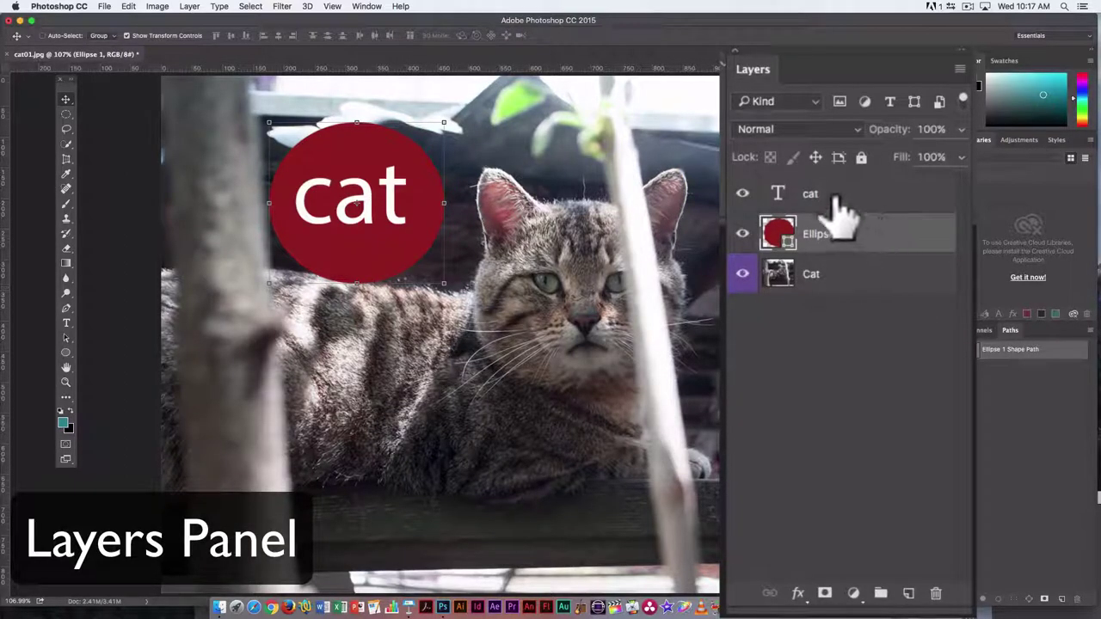
{"action": "left_click_drag", "start_coordinate": [836, 213], "coordinate": [860, 258]}
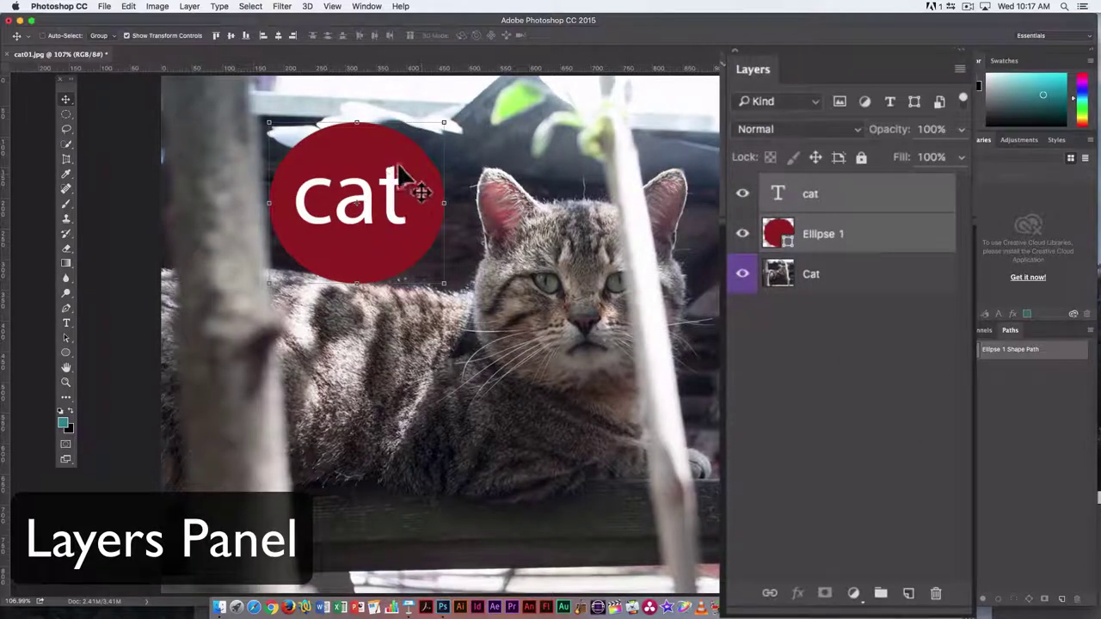
Step: Select the Ellipse 1 and cat text layers together and link them
{"action": "mouse_move", "coordinate": [418, 192]}
{"action": "left_mouse_down"}
{"action": "mouse_move", "coordinate": [504, 178]}
{"action": "mouse_move", "coordinate": [401, 197]}
{"action": "mouse_move", "coordinate": [421, 185]}
{"action": "left_mouse_up"}
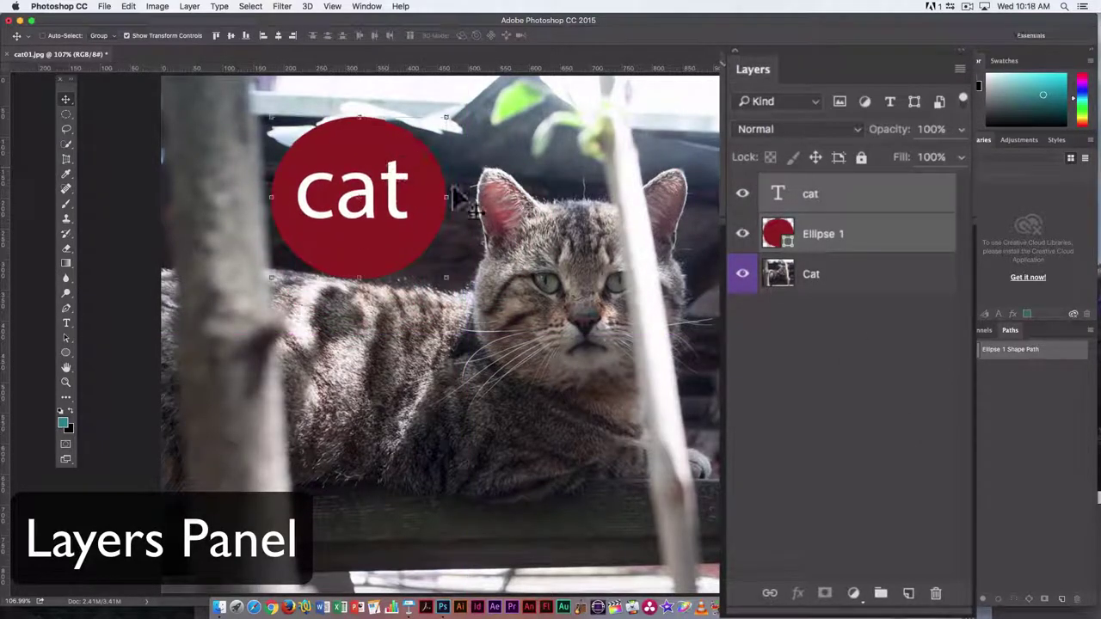
{"action": "left_click", "coordinate": [833, 381]}
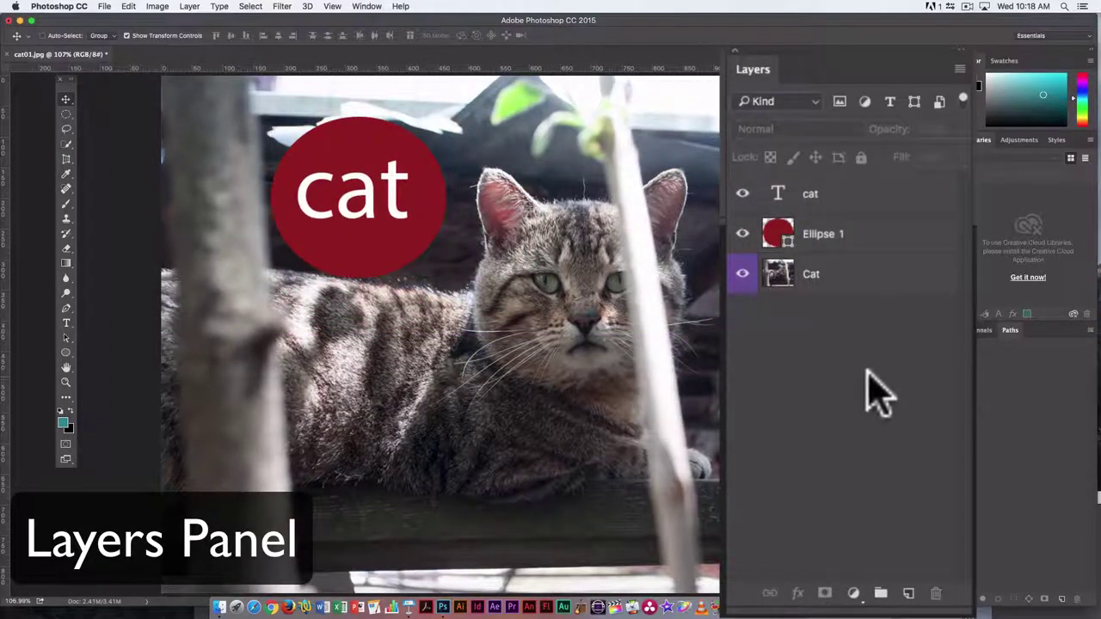
{"action": "left_click", "coordinate": [846, 239]}
{"action": "left_click", "coordinate": [835, 203], "text": "shift"}
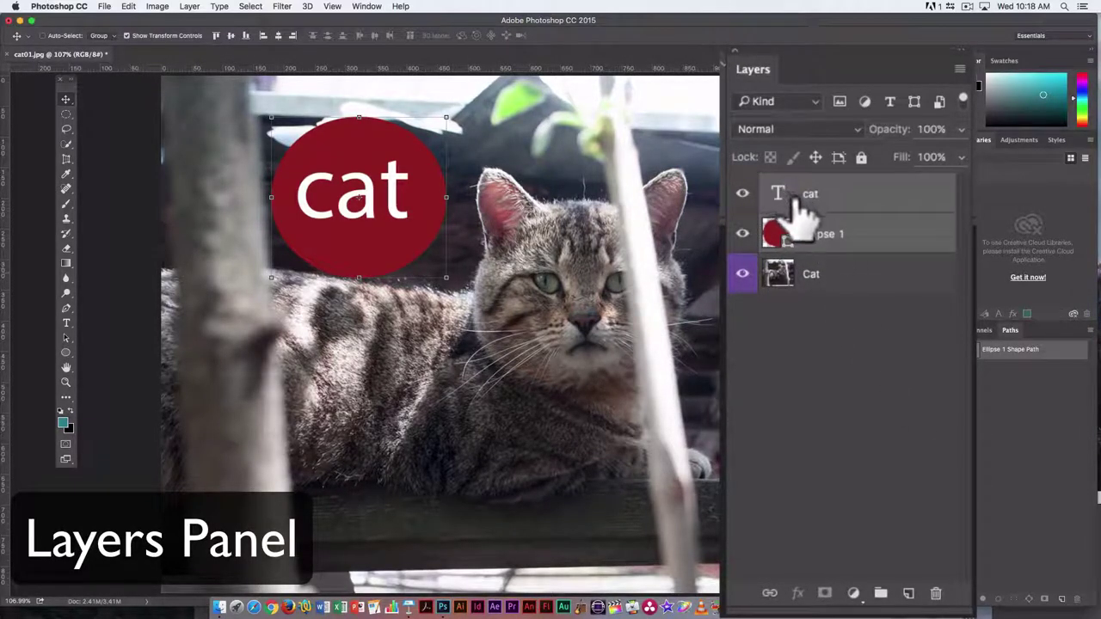
{"action": "left_click_drag", "start_coordinate": [810, 201], "coordinate": [843, 250]}
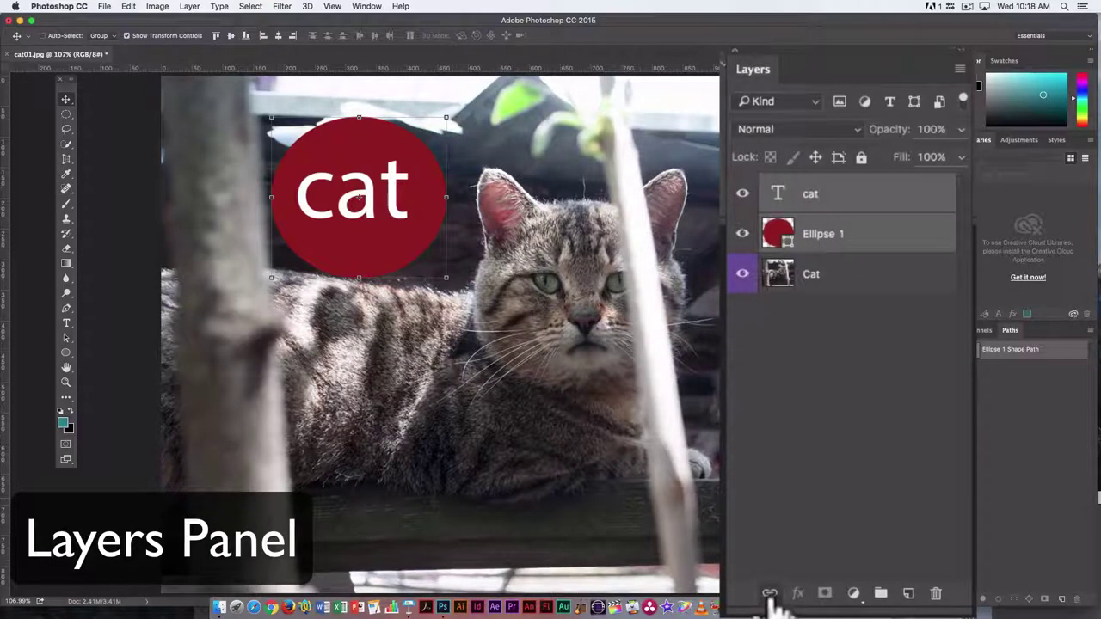
Step: Drag the linked red ellipse and cat text up-left toward the photo's top-left corner
{"action": "left_click", "coordinate": [846, 481]}
{"action": "left_click", "coordinate": [880, 236]}
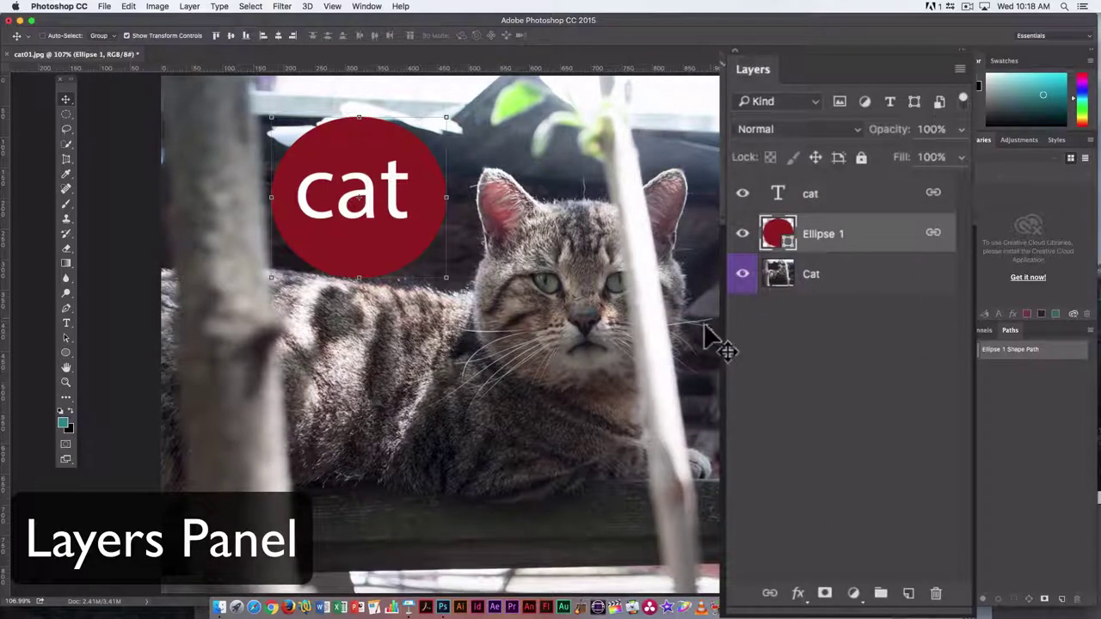
{"action": "left_click_drag", "start_coordinate": [402, 182], "coordinate": [379, 157]}
{"action": "left_click", "coordinate": [849, 438]}
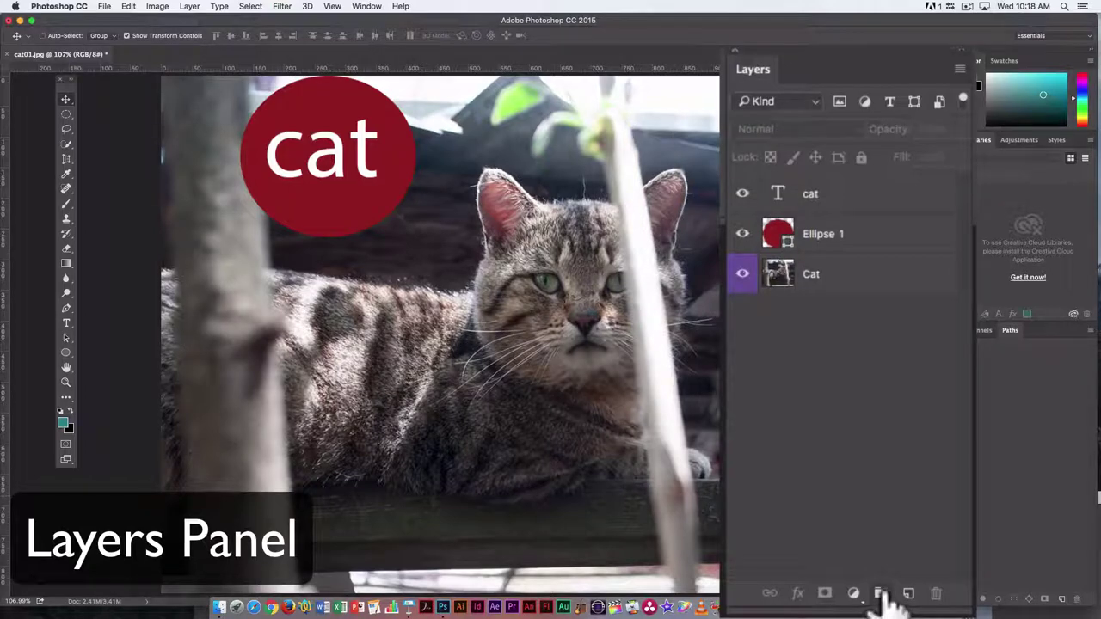
{"action": "left_click", "coordinate": [836, 241]}
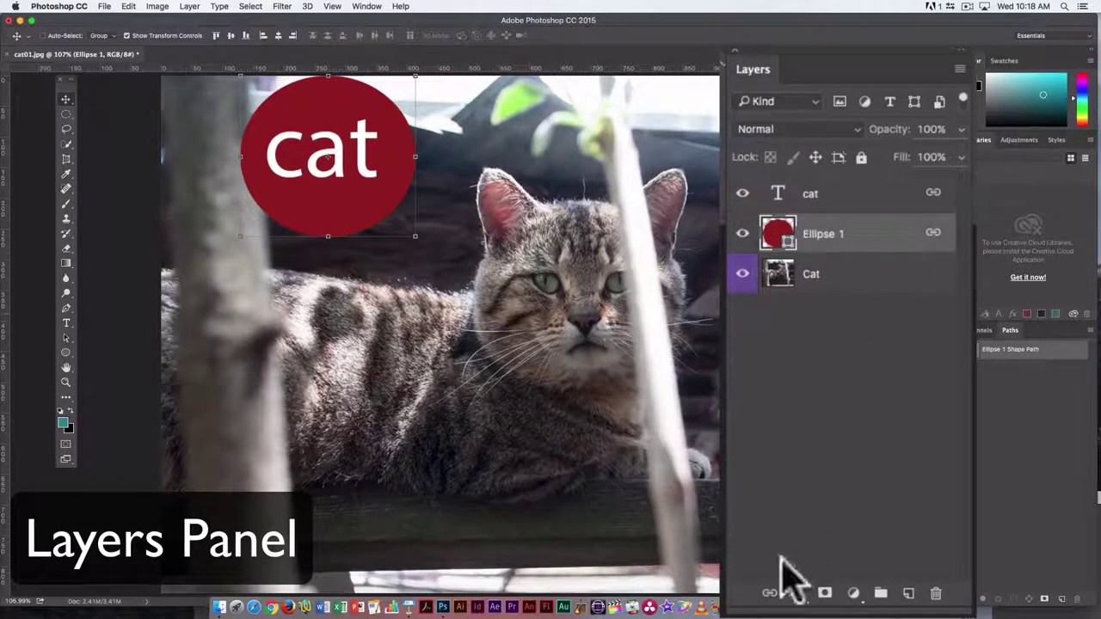
Step: Unlink the cat text from the ellipse and create a new group named 'logo'
{"action": "left_click", "coordinate": [767, 593]}
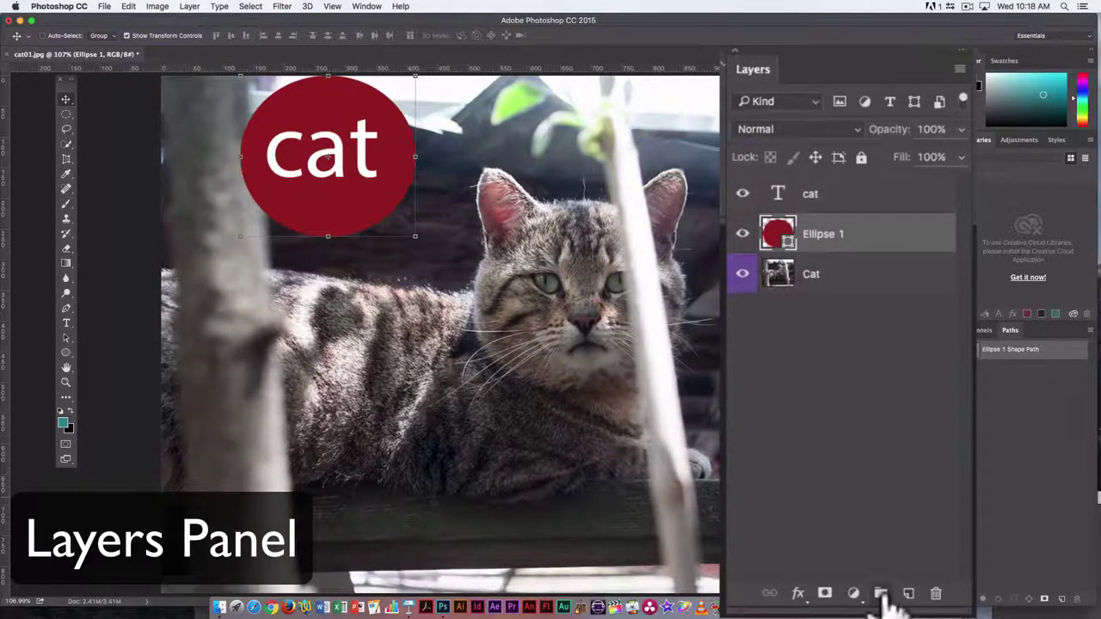
{"action": "left_click", "coordinate": [880, 592]}
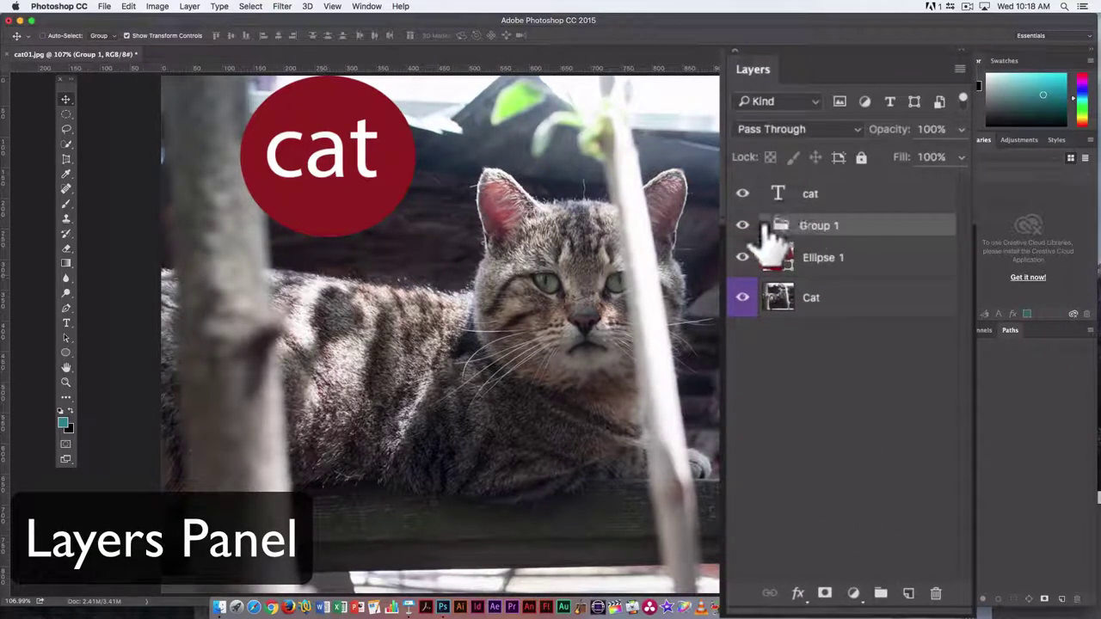
{"action": "double_click", "coordinate": [814, 225]}
{"action": "key", "text": "BackSpace"}
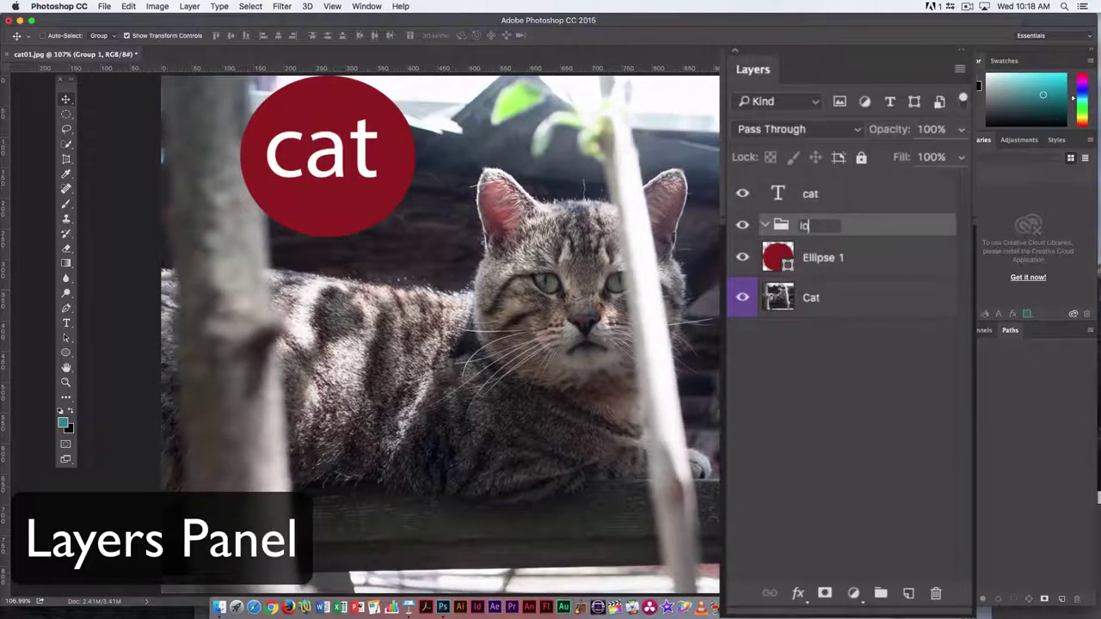
{"action": "type", "text": "logo"}
{"action": "left_click", "coordinate": [860, 258]}
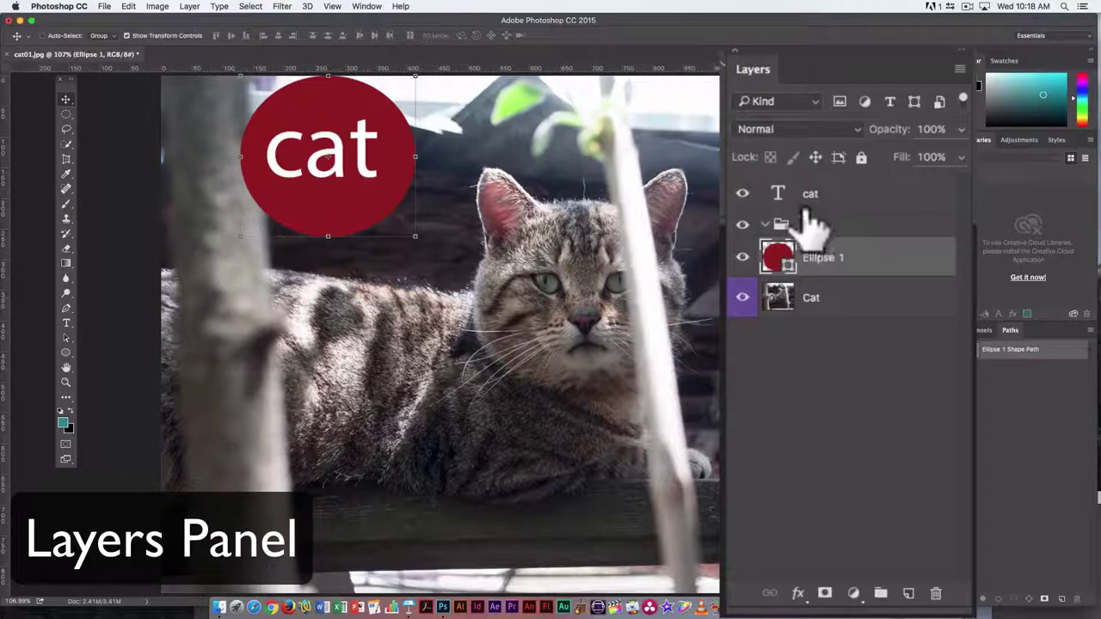
Step: Put cat text and Ellipse 1 into the collapsed logo group, then drag the logo lower
{"action": "left_click_drag", "start_coordinate": [801, 209], "coordinate": [804, 207]}
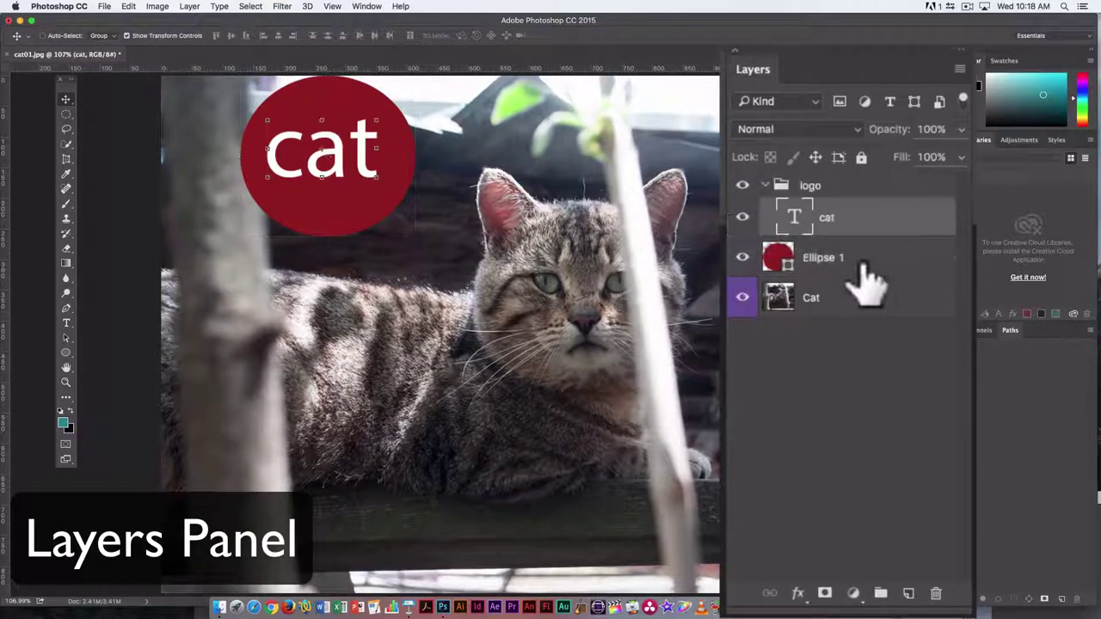
{"action": "left_click_drag", "start_coordinate": [860, 262], "coordinate": [808, 236]}
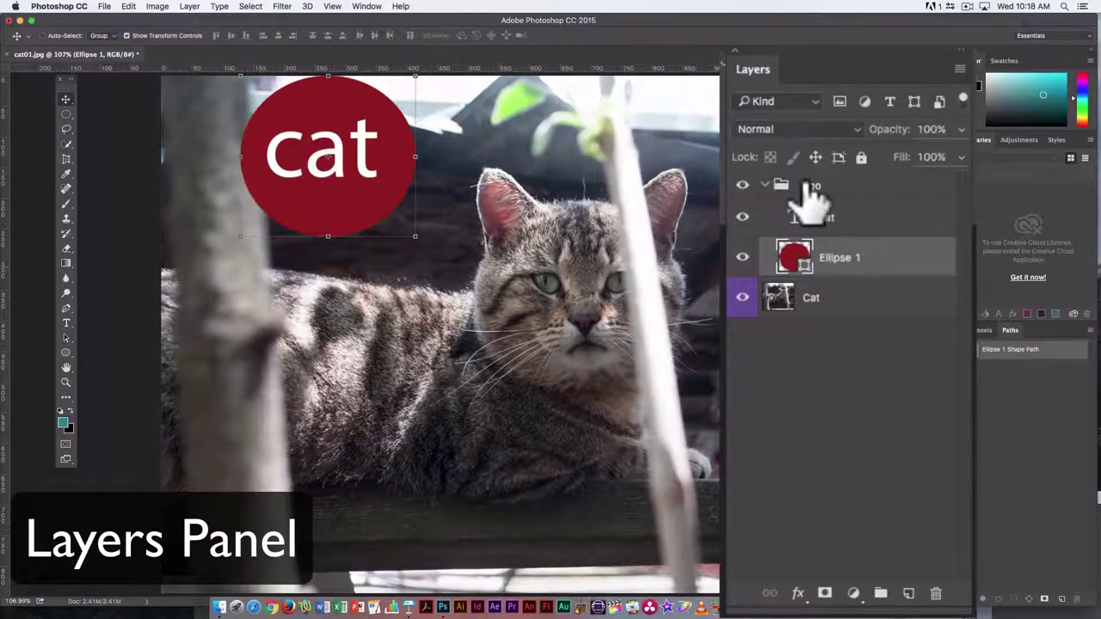
{"action": "left_click", "coordinate": [774, 185]}
{"action": "left_click", "coordinate": [765, 184]}
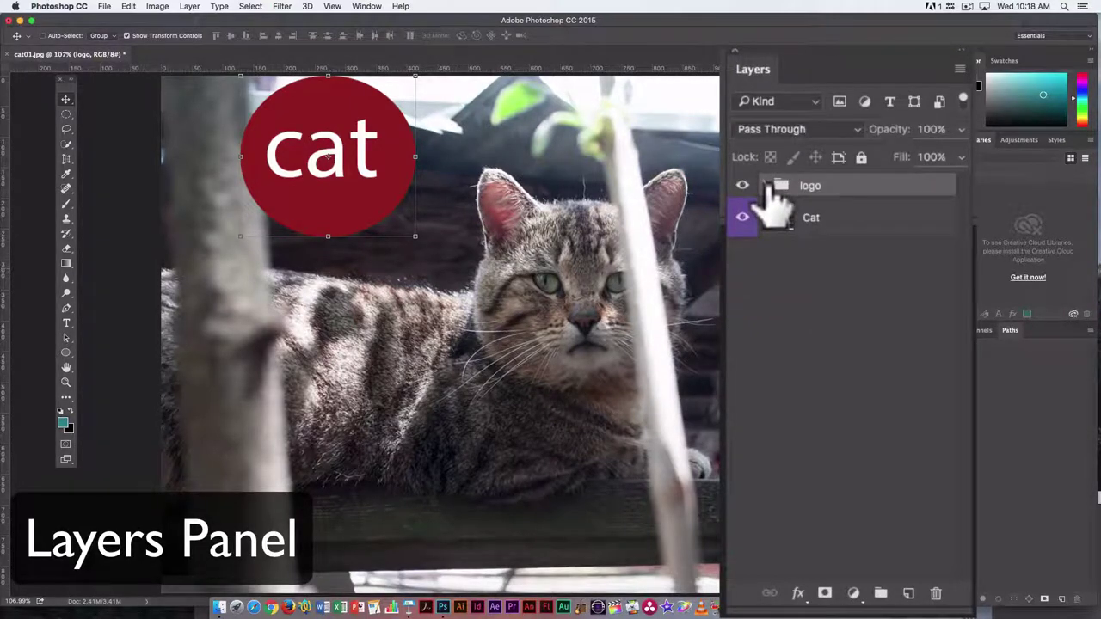
{"action": "left_click", "coordinate": [767, 186]}
{"action": "left_click", "coordinate": [766, 186]}
{"action": "left_click_drag", "start_coordinate": [398, 178], "coordinate": [413, 237]}
{"action": "left_click", "coordinate": [765, 185]}
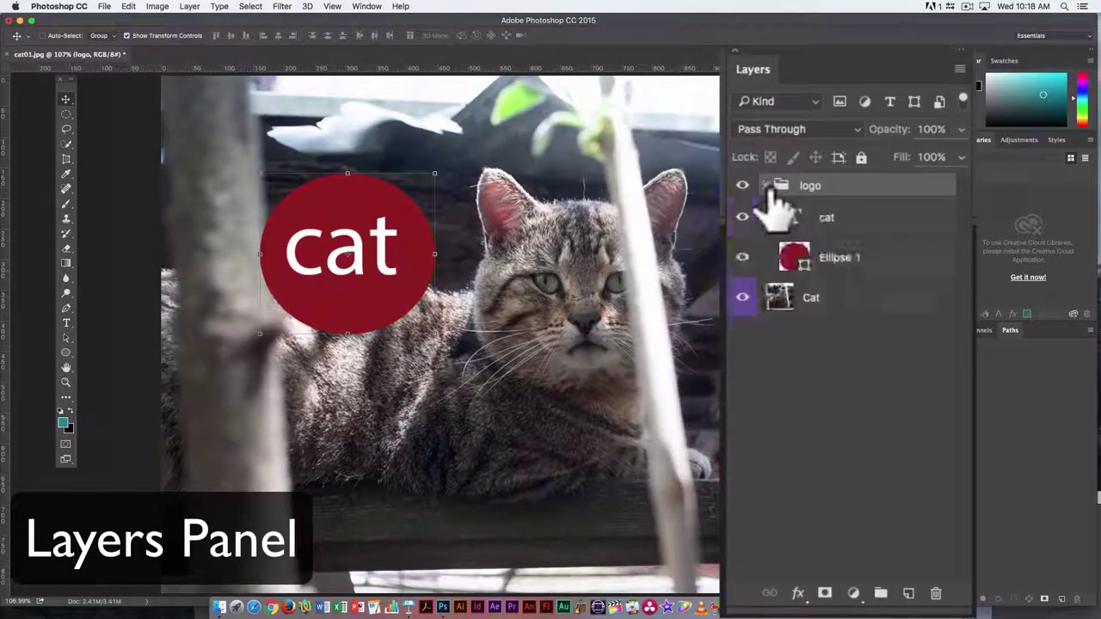
{"action": "left_click", "coordinate": [764, 185]}
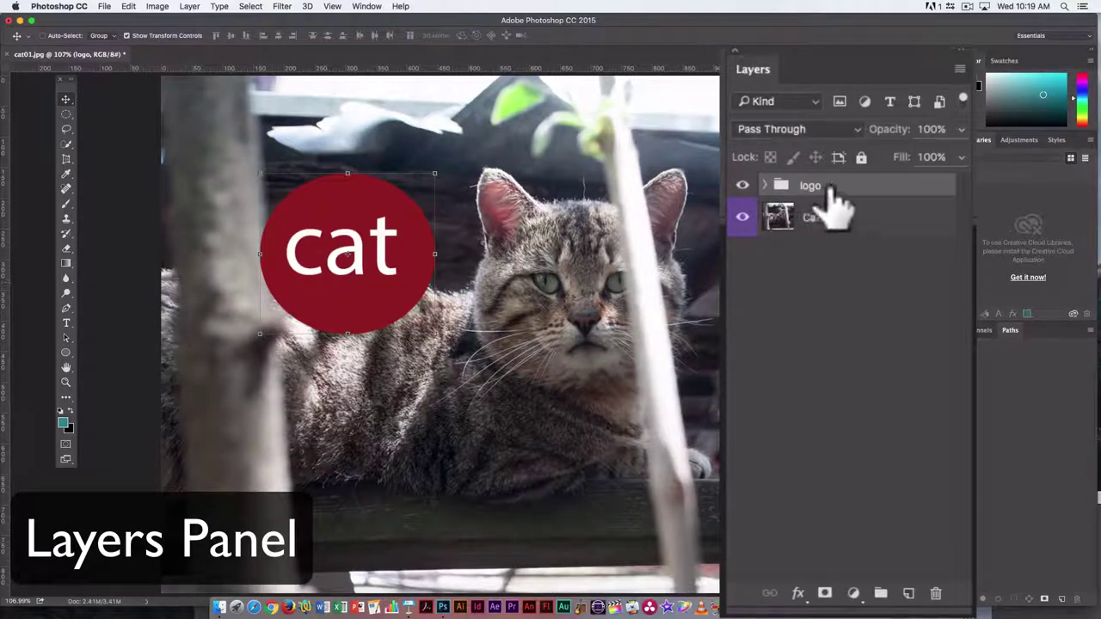
{"action": "left_click", "coordinate": [763, 185]}
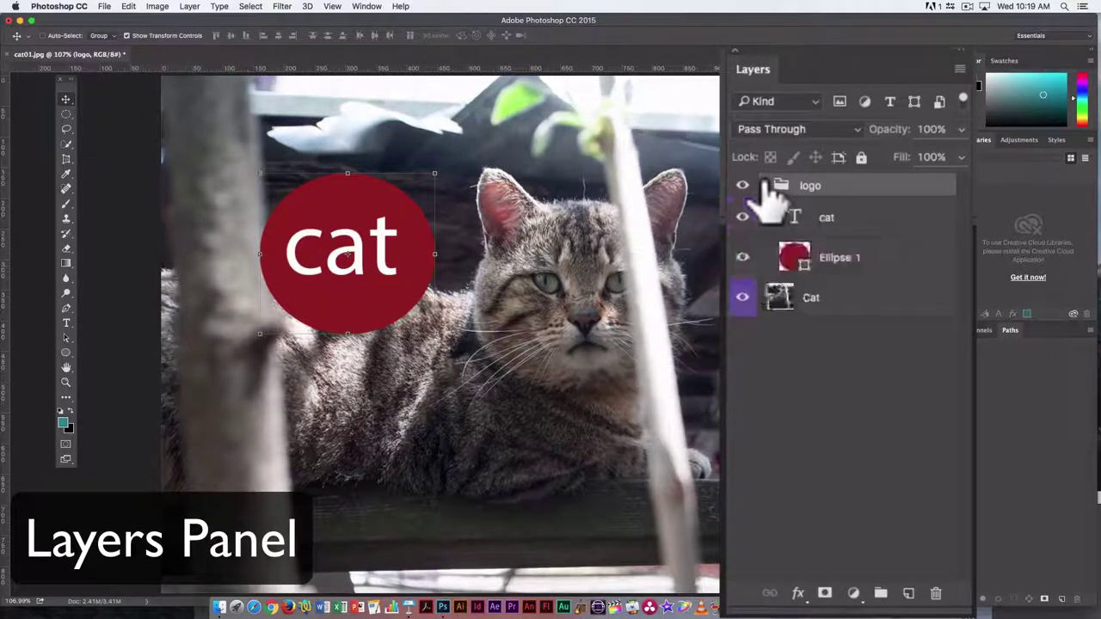
{"action": "left_click", "coordinate": [763, 185]}
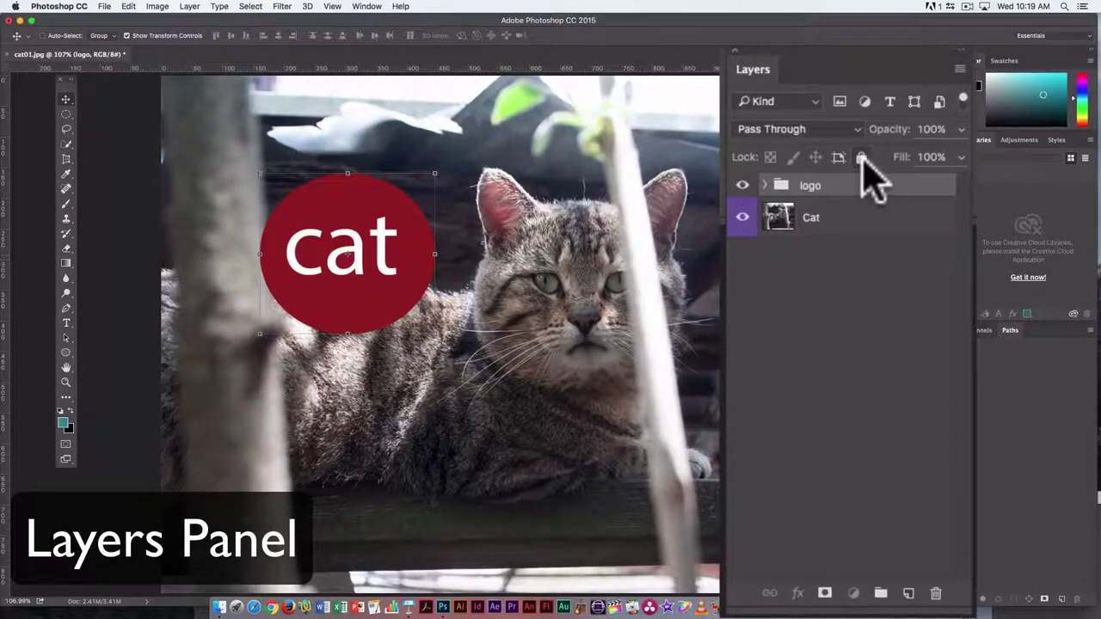
{"action": "left_click", "coordinate": [861, 157]}
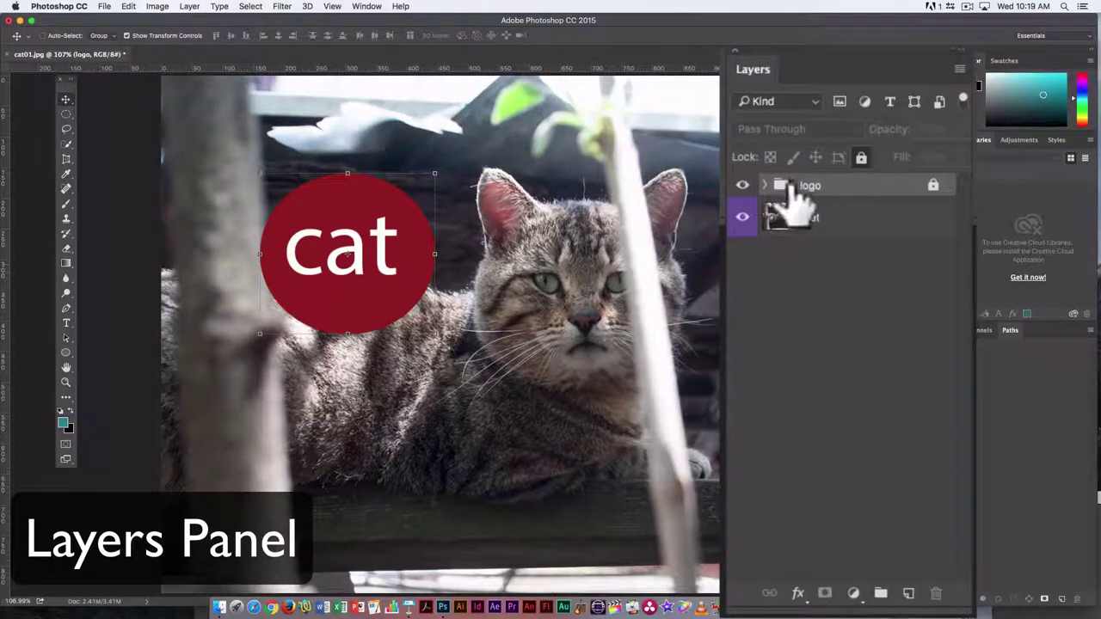
{"action": "left_click", "coordinate": [306, 243]}
{"action": "left_click", "coordinate": [633, 209]}
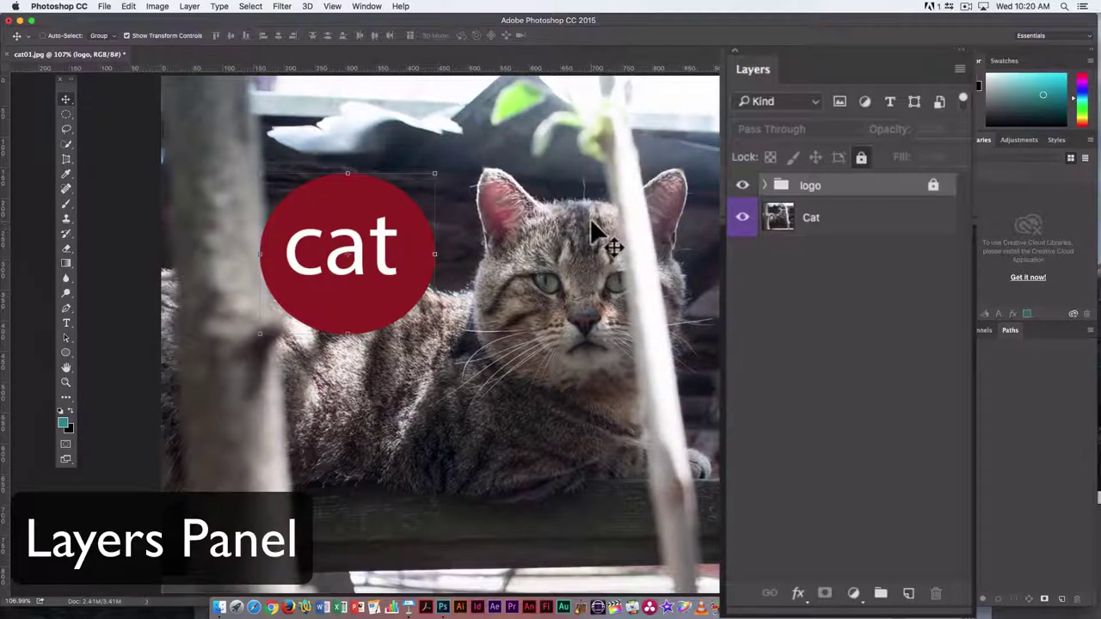
{"action": "left_click", "coordinate": [765, 185]}
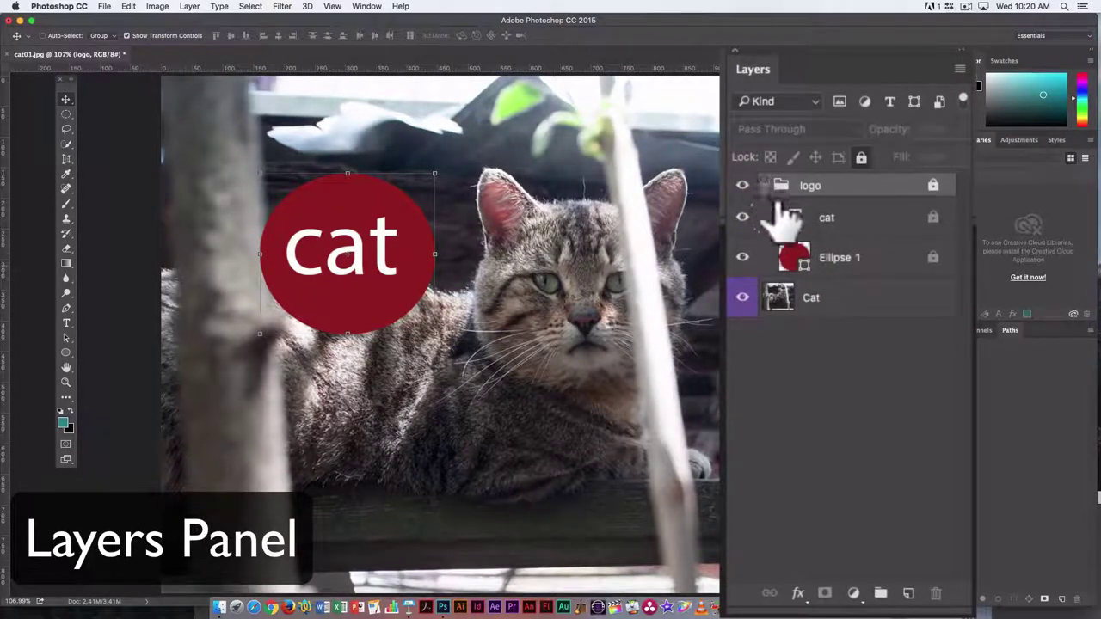
{"action": "left_click", "coordinate": [764, 185]}
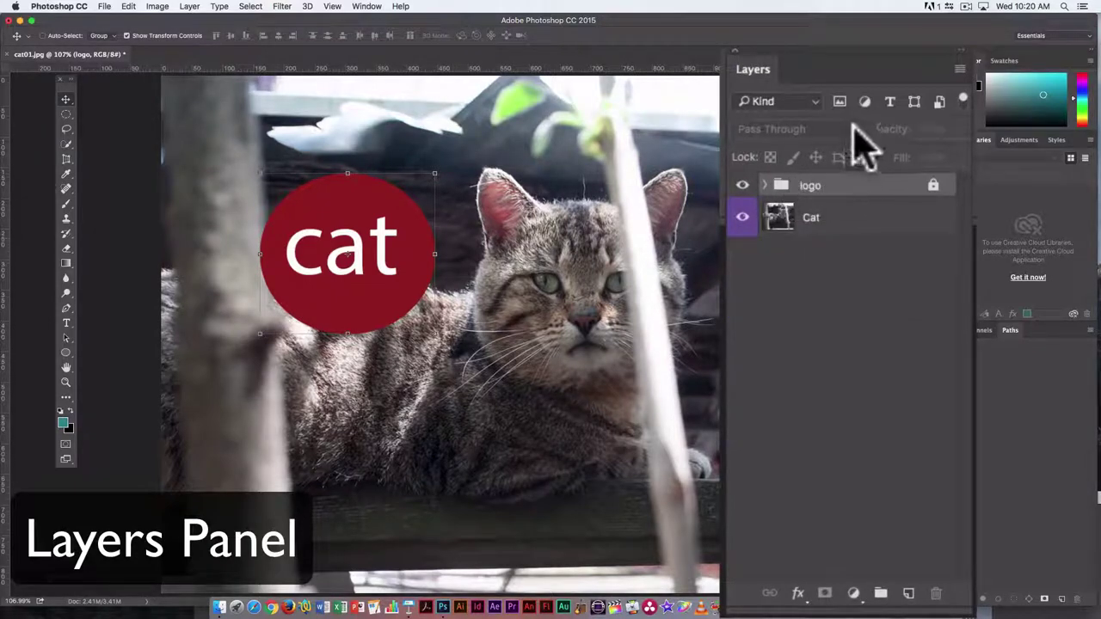
{"action": "left_click", "coordinate": [860, 157]}
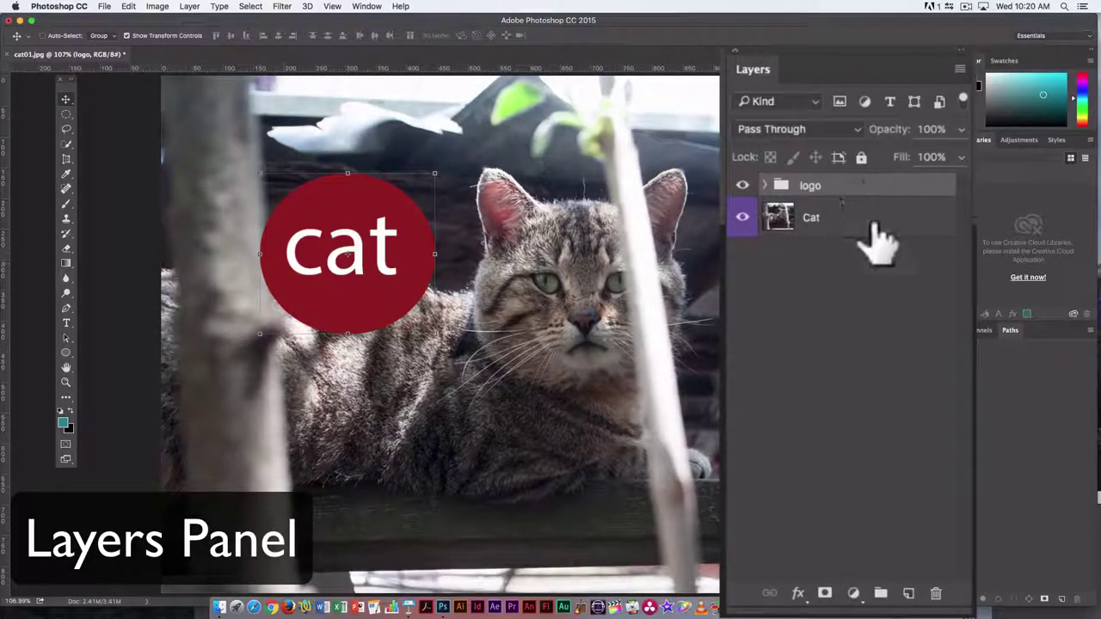
{"action": "left_click", "coordinate": [849, 322]}
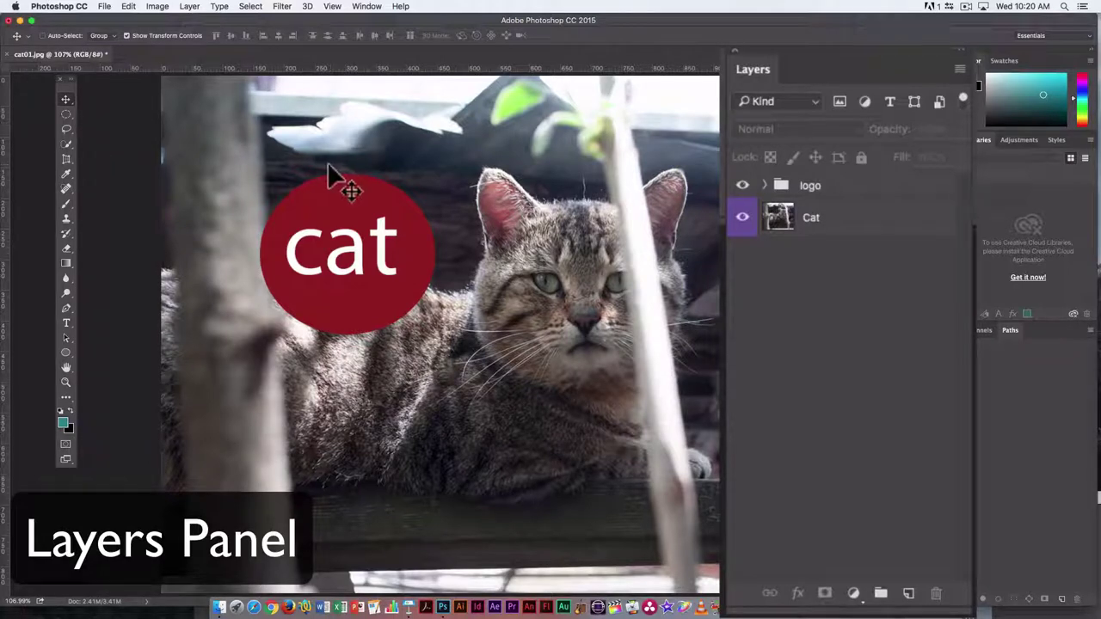
Step: Save the layered image as cat01.psd in Photoshop format, accepting the compatibility options
{"action": "left_click", "coordinate": [103, 6]}
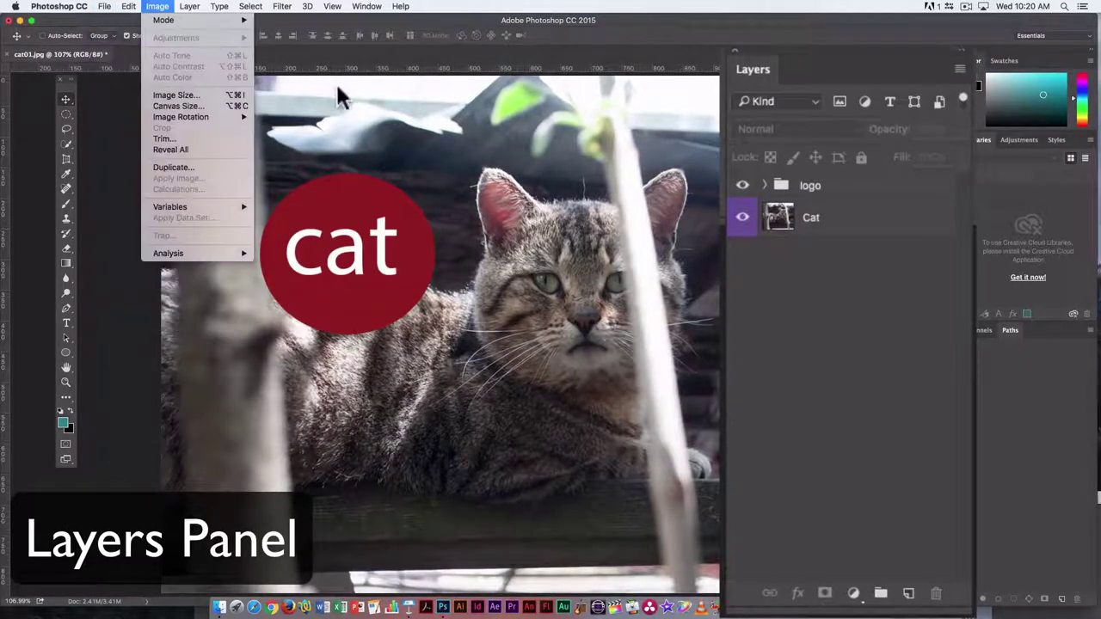
{"action": "mouse_move", "coordinate": [121, 8]}
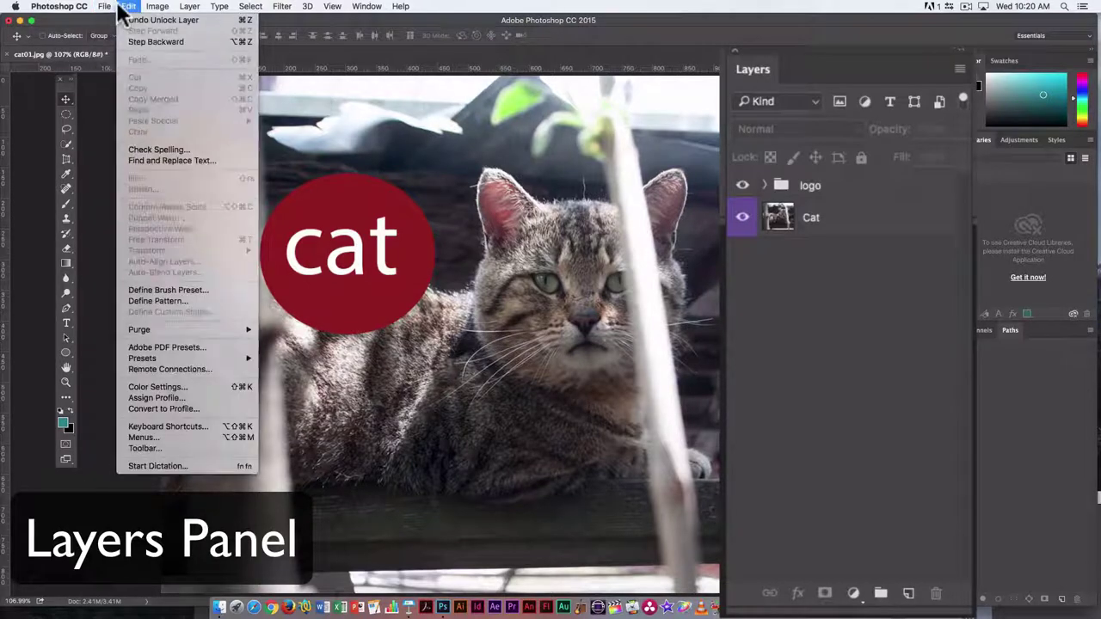
{"action": "left_click", "coordinate": [553, 78]}
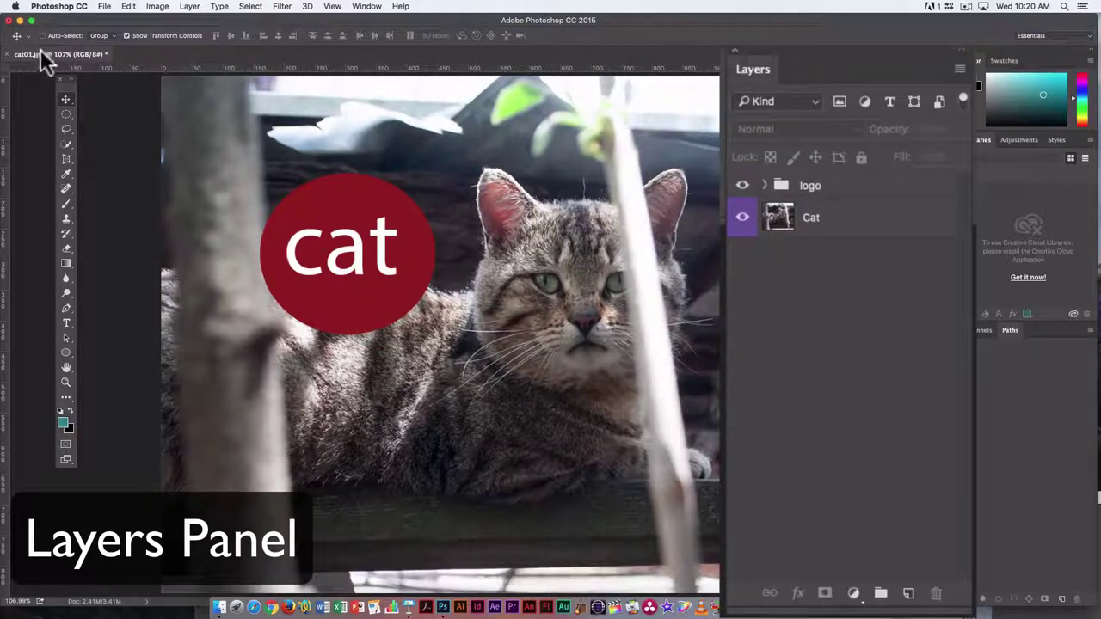
{"action": "left_click", "coordinate": [105, 7]}
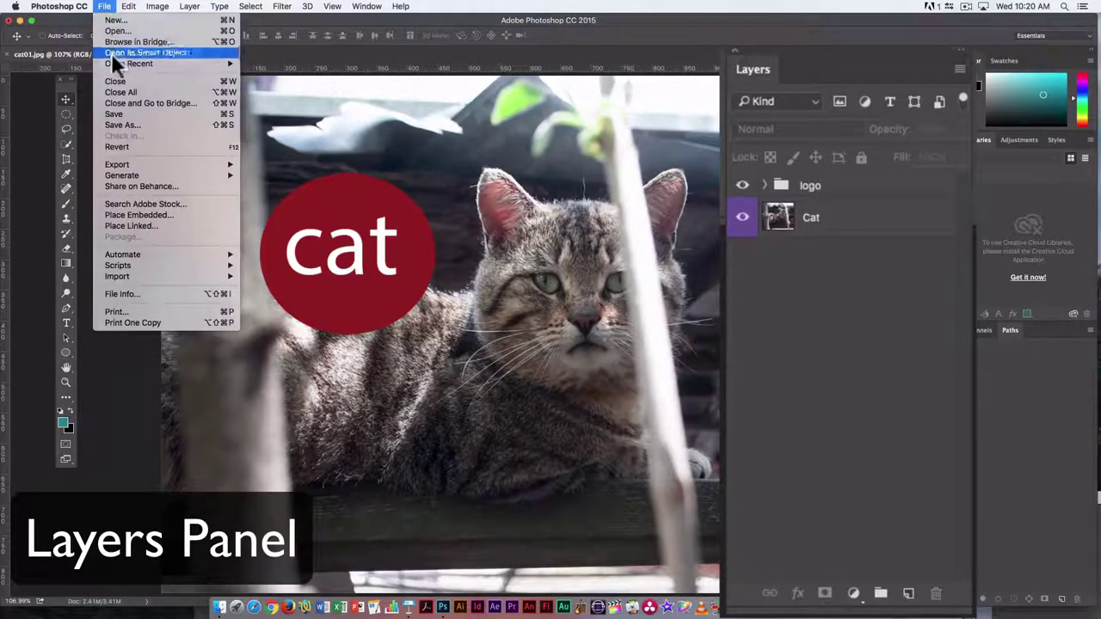
{"action": "left_click", "coordinate": [134, 114]}
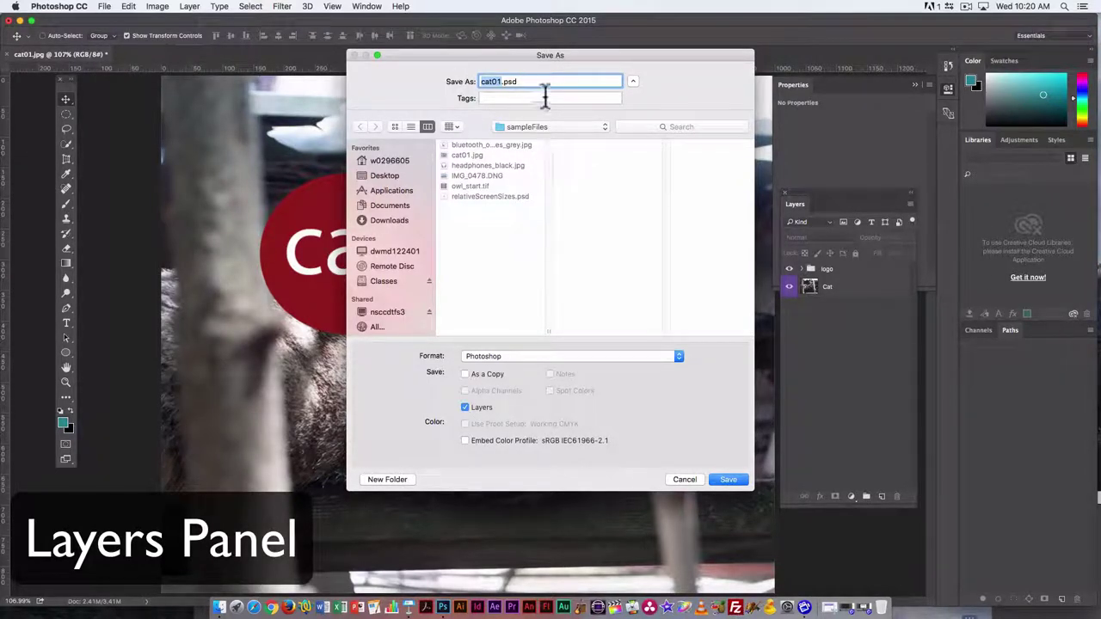
{"action": "left_click_drag", "start_coordinate": [481, 82], "coordinate": [516, 82]}
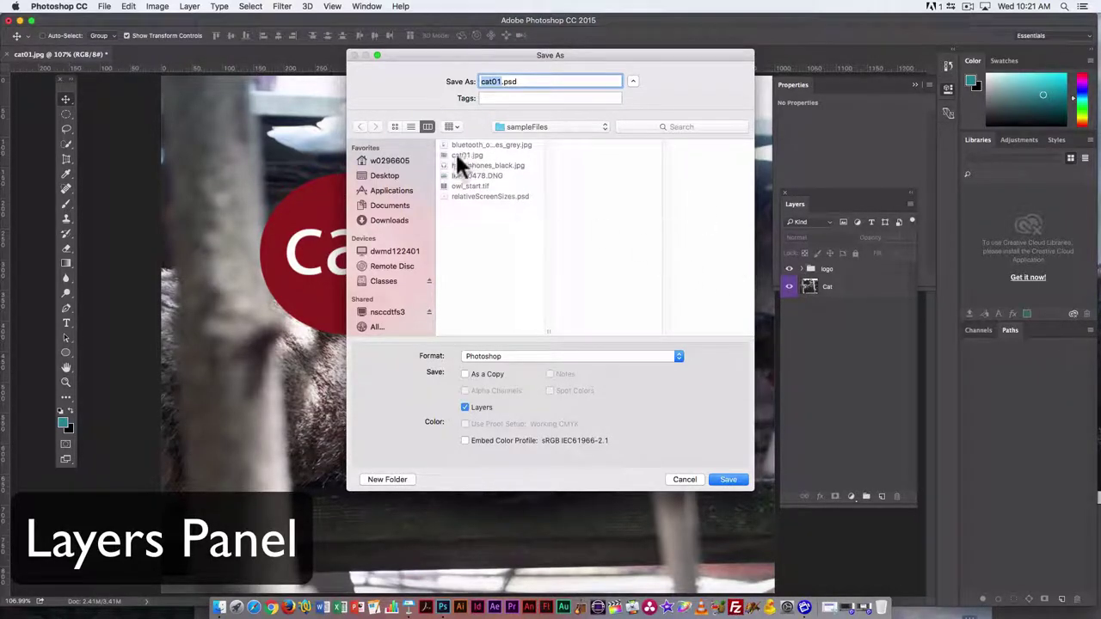
{"action": "left_click", "coordinate": [727, 479]}
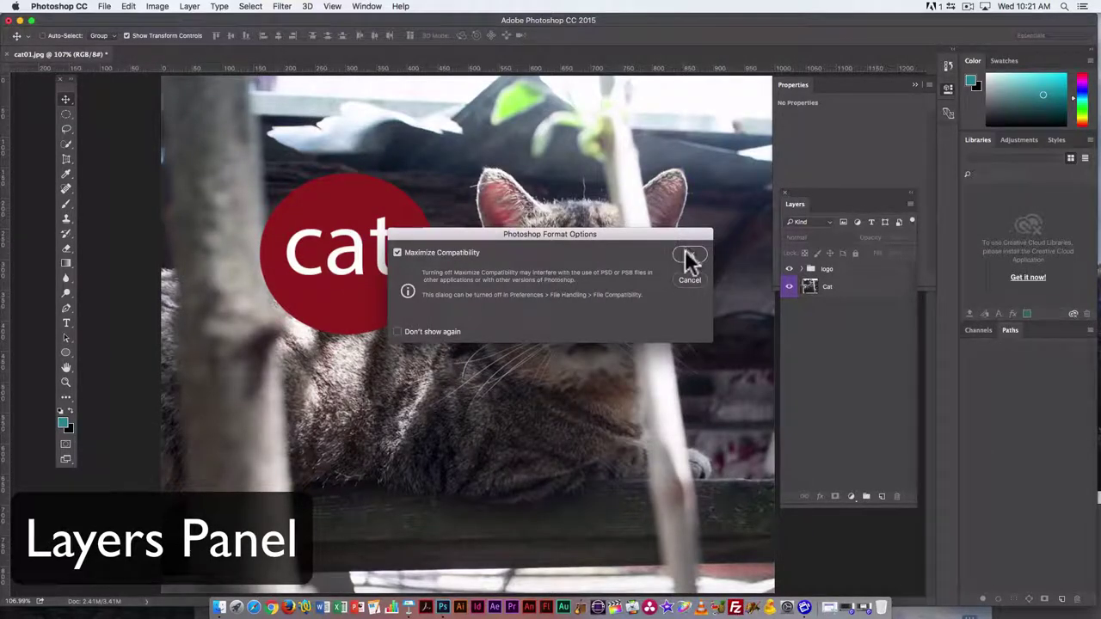
{"action": "left_click", "coordinate": [688, 256]}
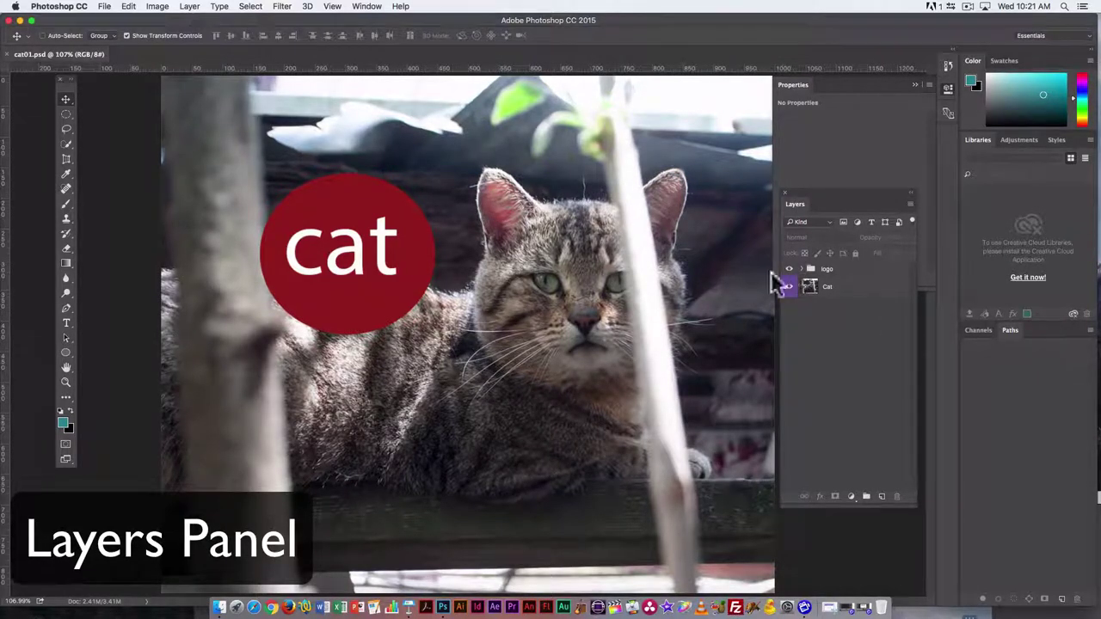
Step: Close cat01.psd, reopen it from Open Recent, and dismiss the library offer
{"action": "left_click", "coordinate": [7, 55]}
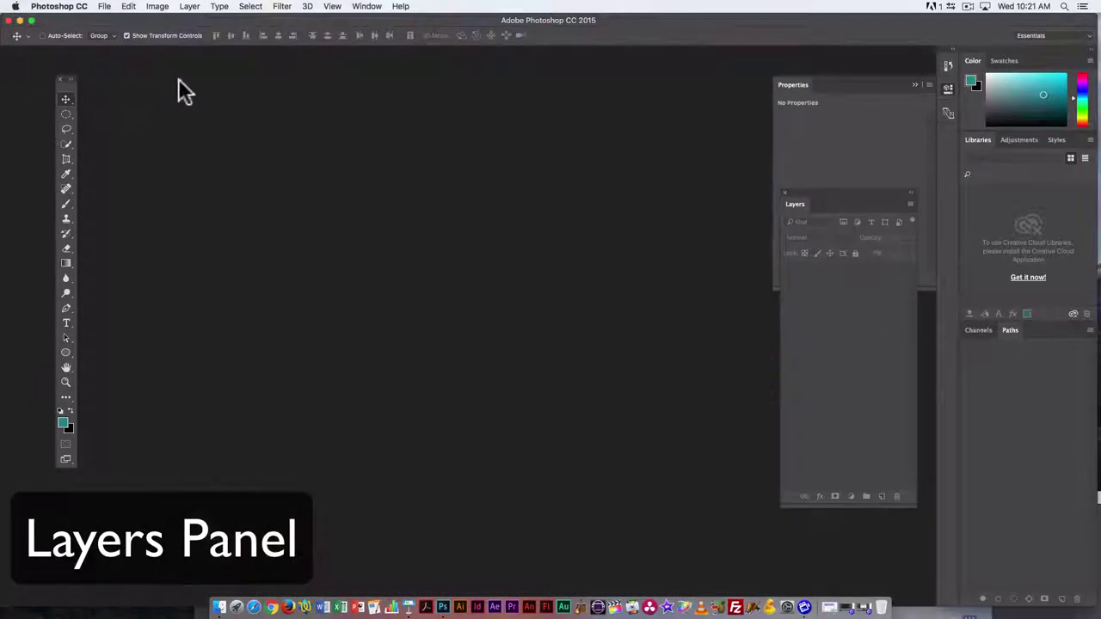
{"action": "left_click", "coordinate": [104, 6]}
{"action": "mouse_move", "coordinate": [129, 65]}
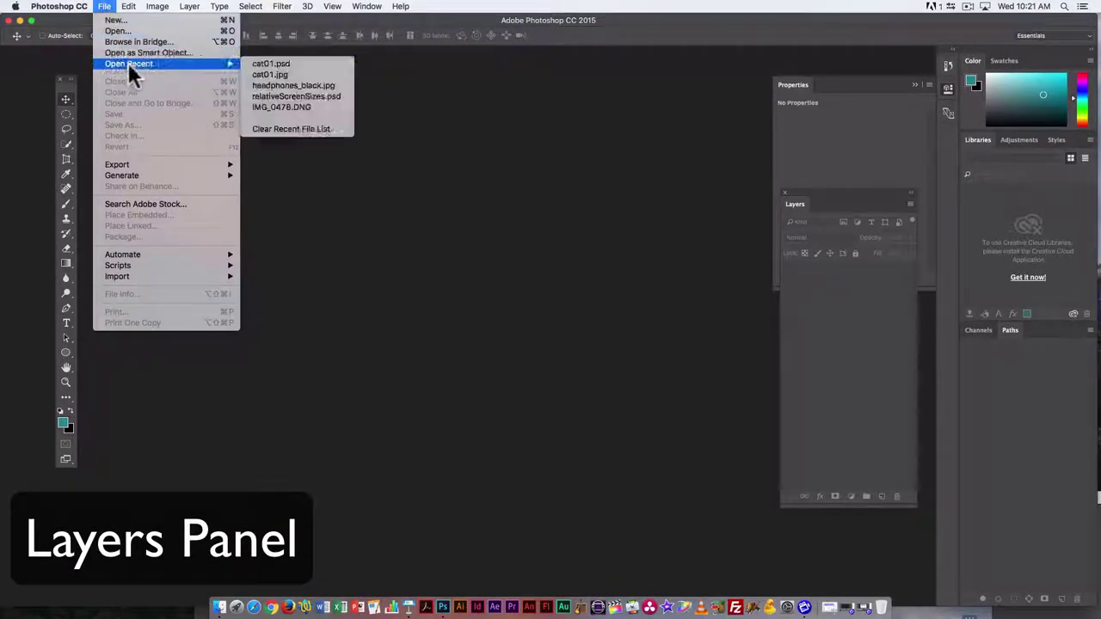
{"action": "left_click", "coordinate": [275, 63]}
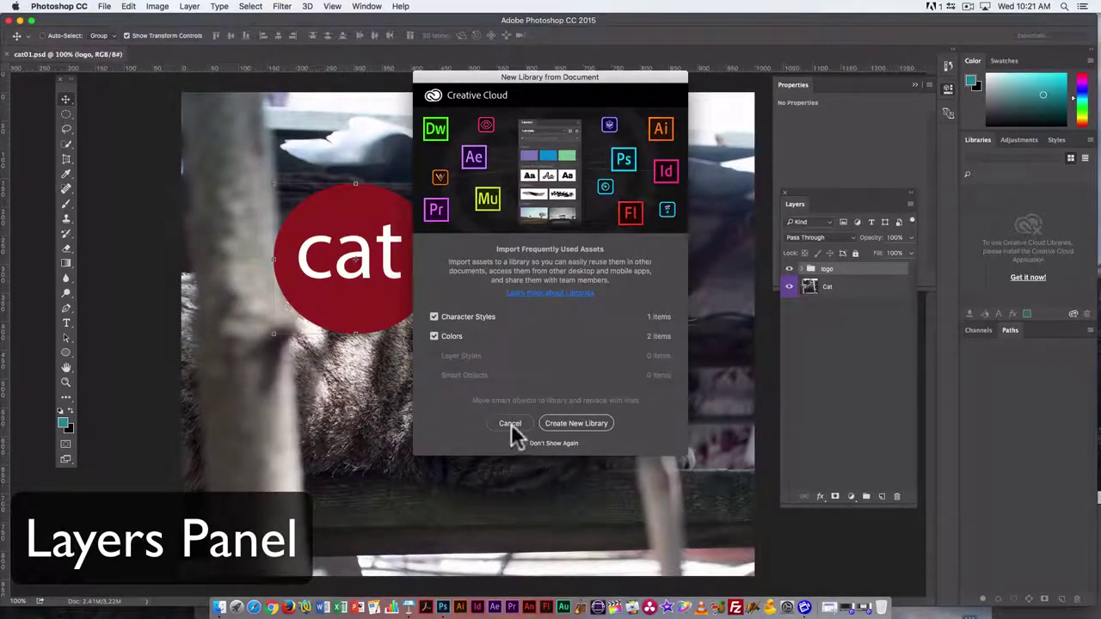
{"action": "left_click", "coordinate": [515, 422]}
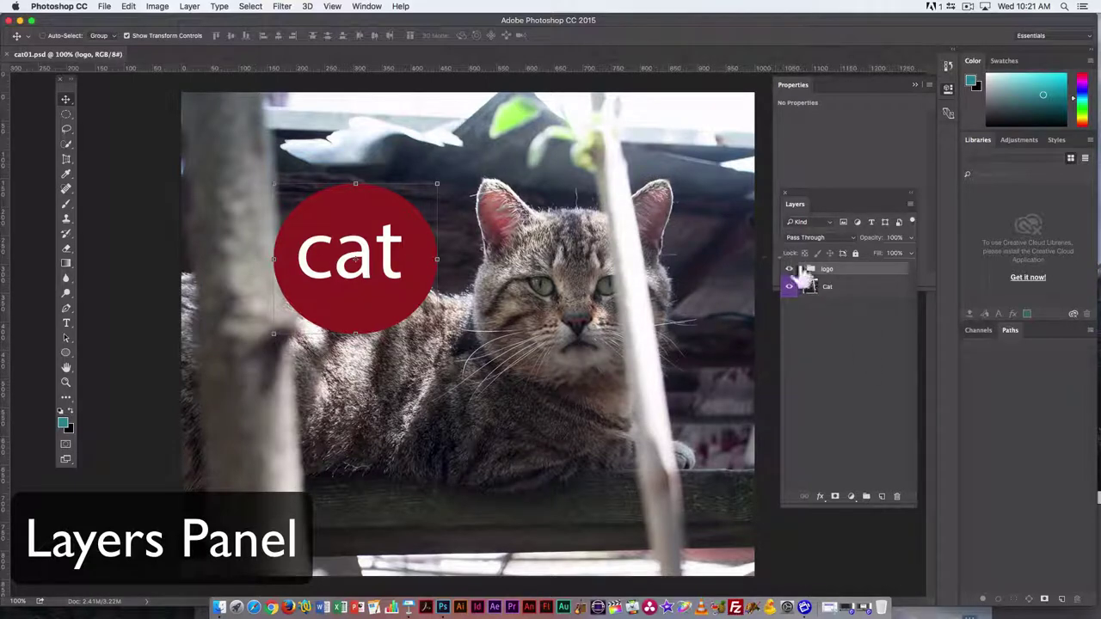
Step: Expand the logo group to check its layers, then hide the Cat photo to view the logo alone
{"action": "left_click", "coordinate": [845, 352]}
{"action": "left_click", "coordinate": [801, 268]}
{"action": "left_click", "coordinate": [803, 269]}
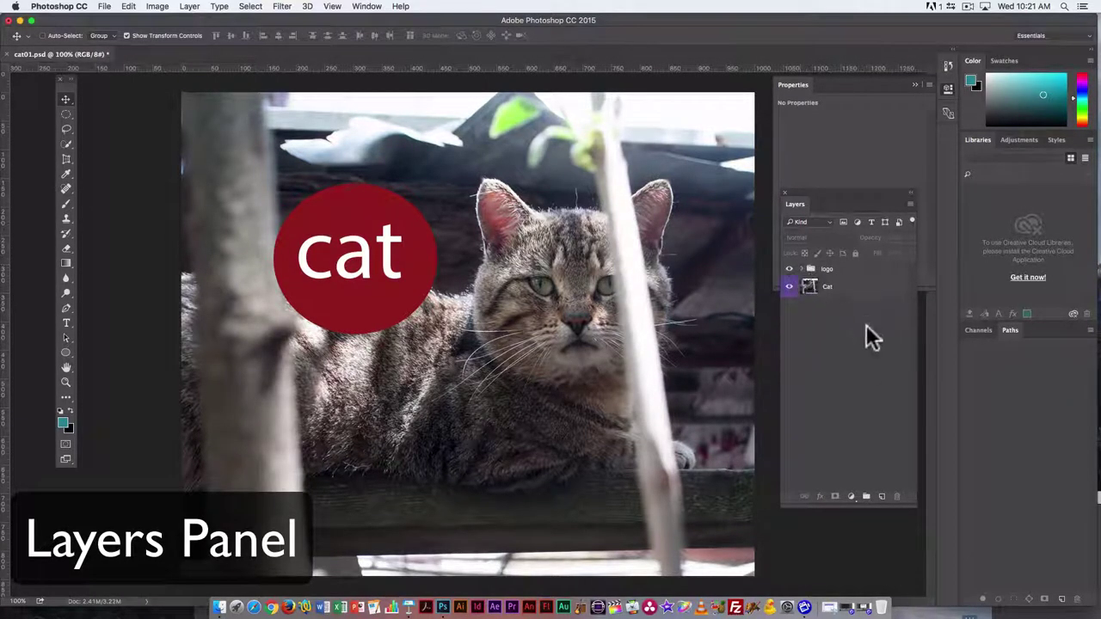
{"action": "left_click", "coordinate": [834, 291]}
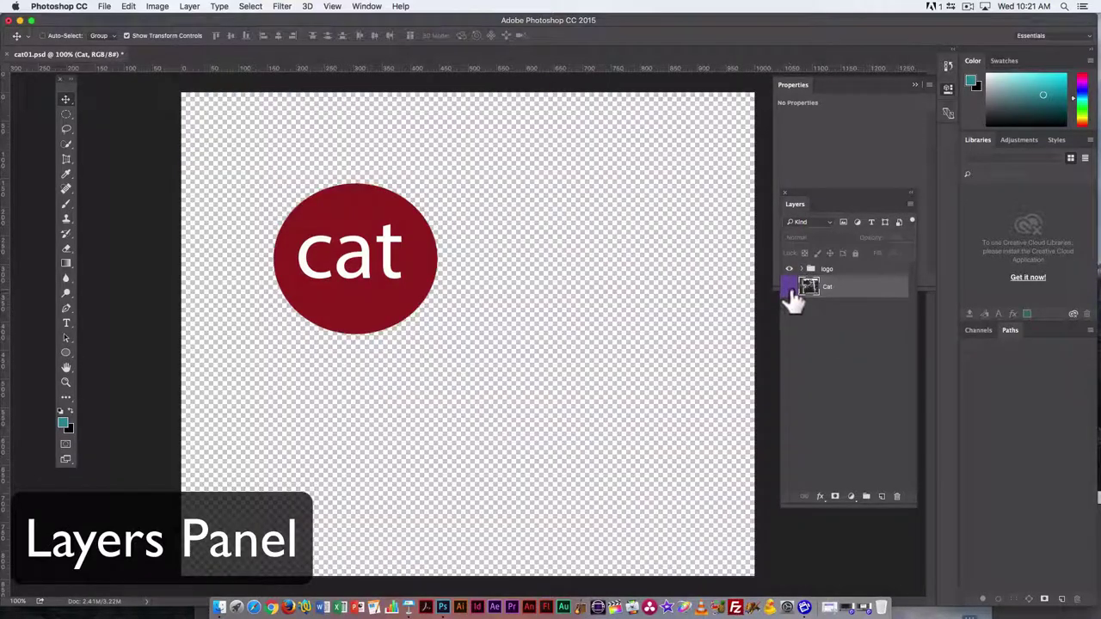